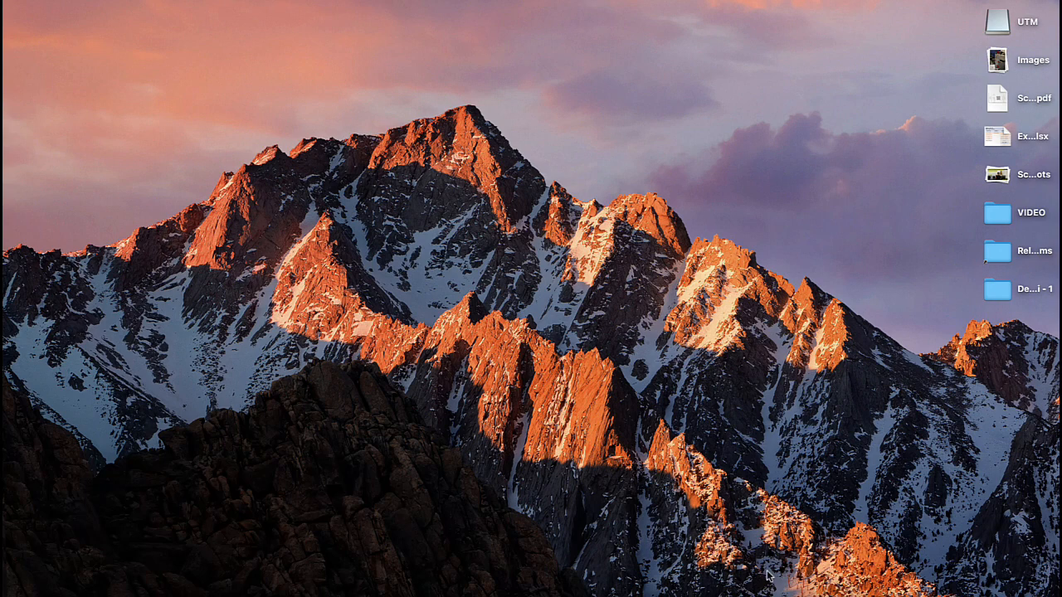
Step: Switch to the APLIKASI HUTANG workbook in Excel, showing its DASHBOARD sheet
{"action": "left_click", "coordinate": [794, 590]}
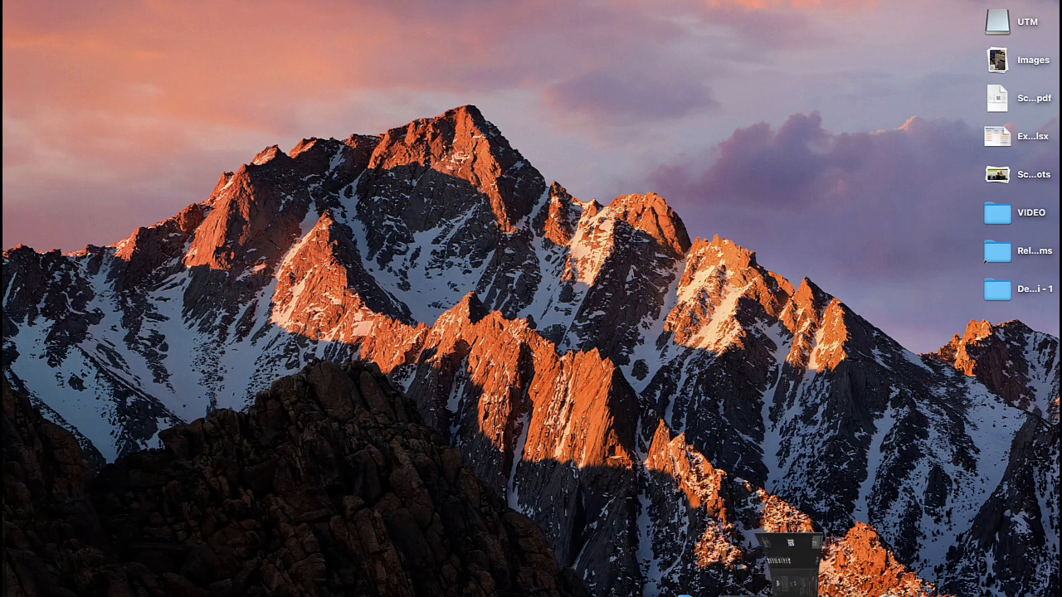
{"action": "left_click", "coordinate": [211, 302]}
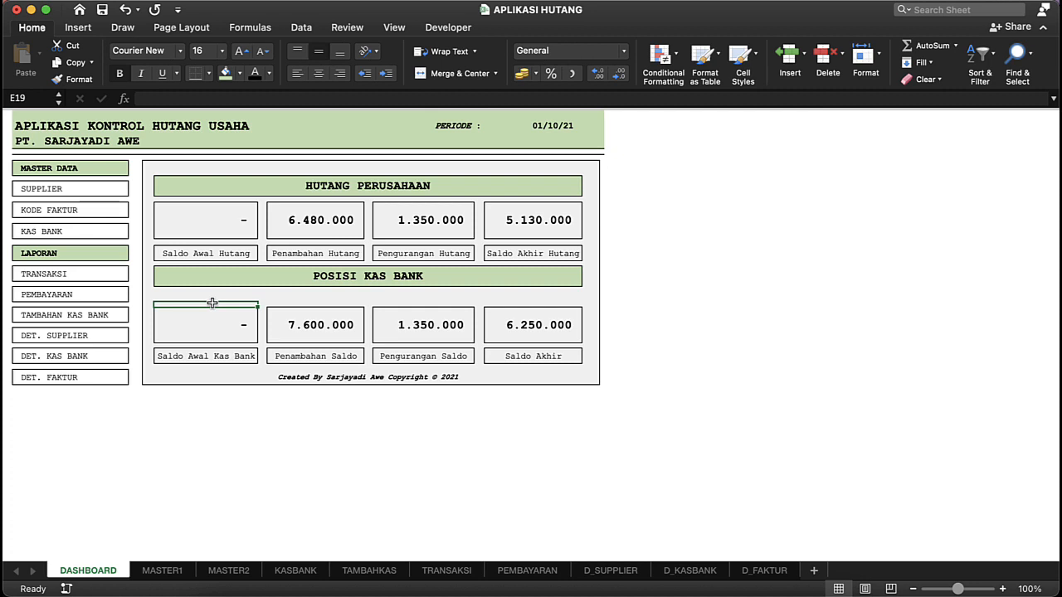
{"action": "left_click", "coordinate": [442, 173]}
{"action": "left_click", "coordinate": [518, 163]}
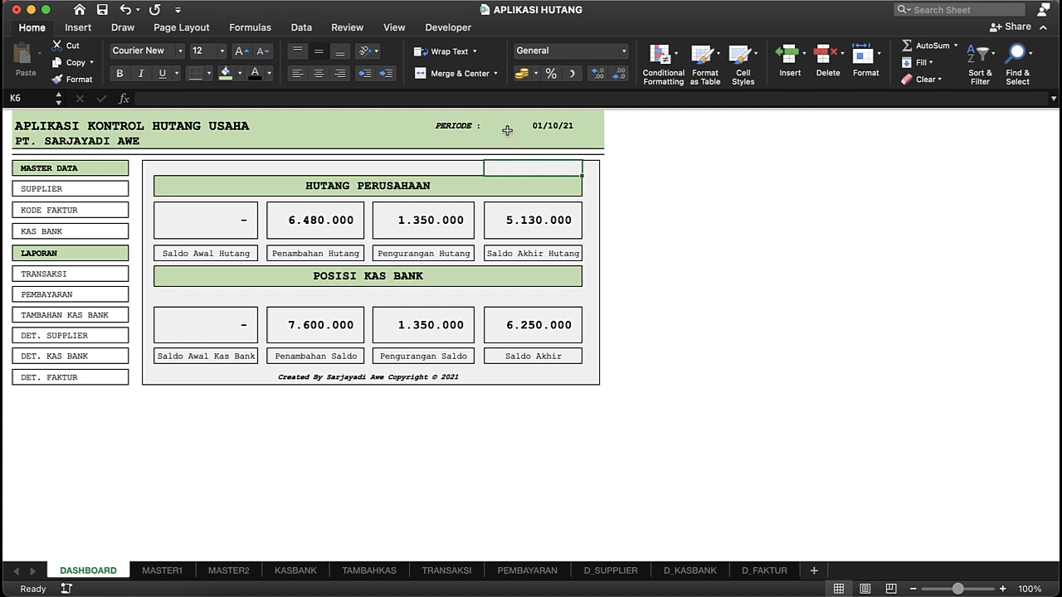
Step: Set the dashboard's PERIODE date to 02/10/2021
{"action": "left_click", "coordinate": [508, 124]}
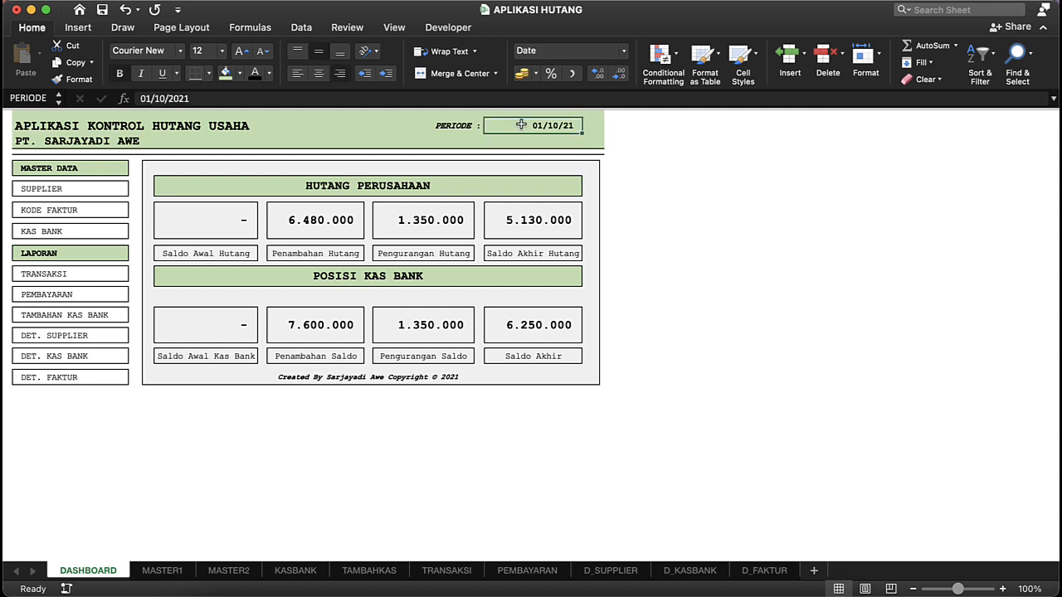
{"action": "double_click", "coordinate": [548, 127]}
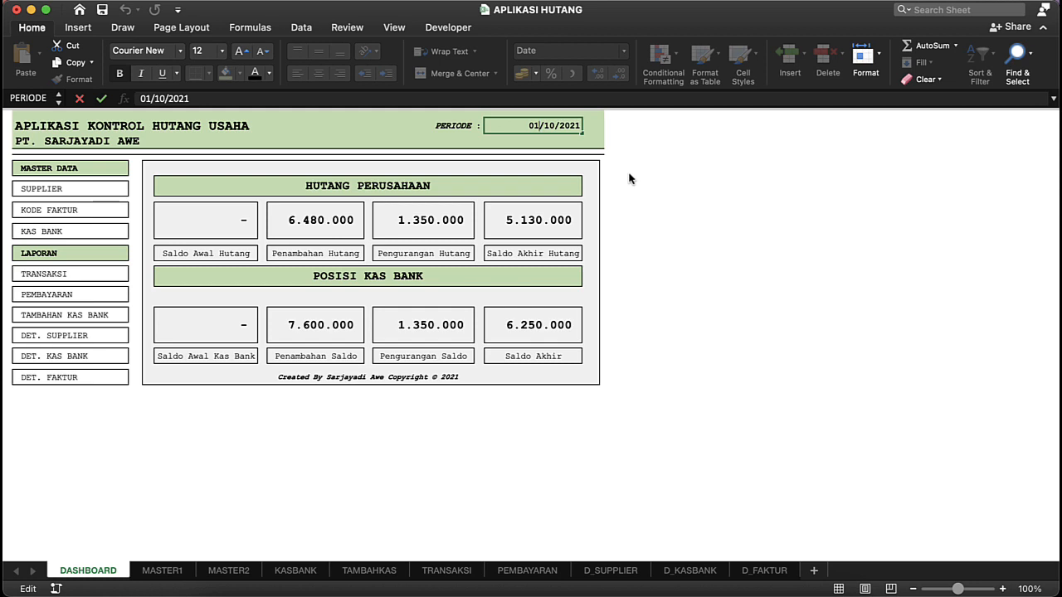
{"action": "key", "text": "BackSpace"}
{"action": "type", "text": "2"}
{"action": "key", "text": "Return"}
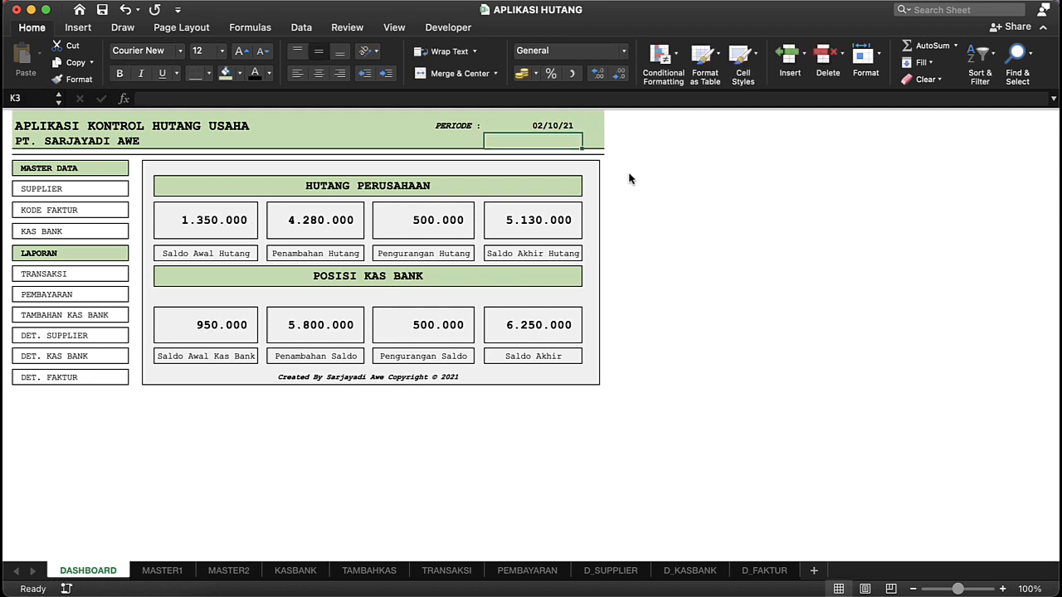
Step: Examine the dashboard's period and its two summary sections, HUTANG PERUSAHAAN and POSISI KAS BANK
{"action": "left_click", "coordinate": [529, 126]}
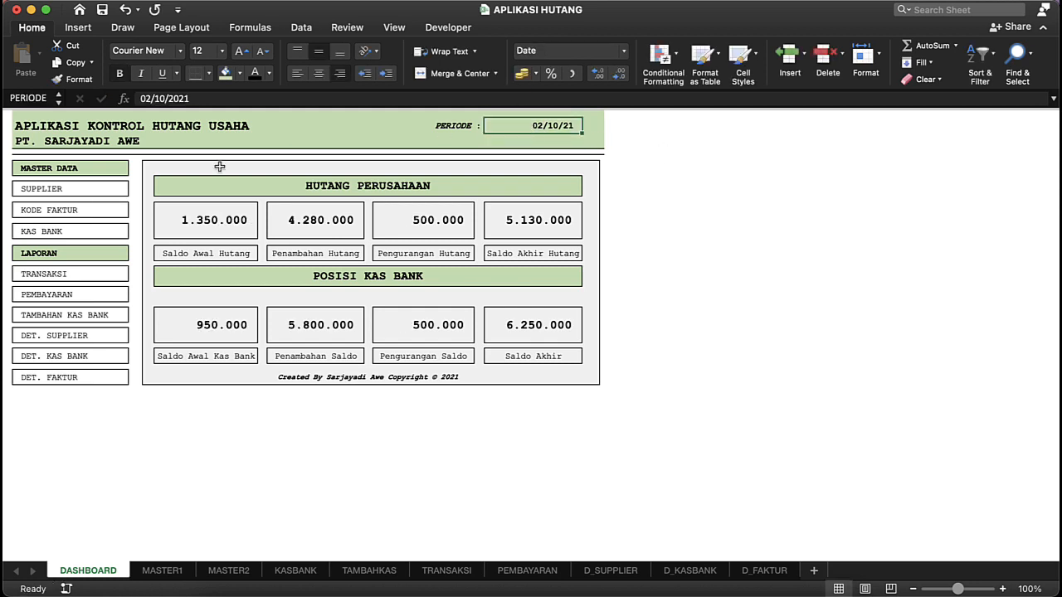
{"action": "left_click", "coordinate": [229, 230]}
{"action": "left_click", "coordinate": [331, 169]}
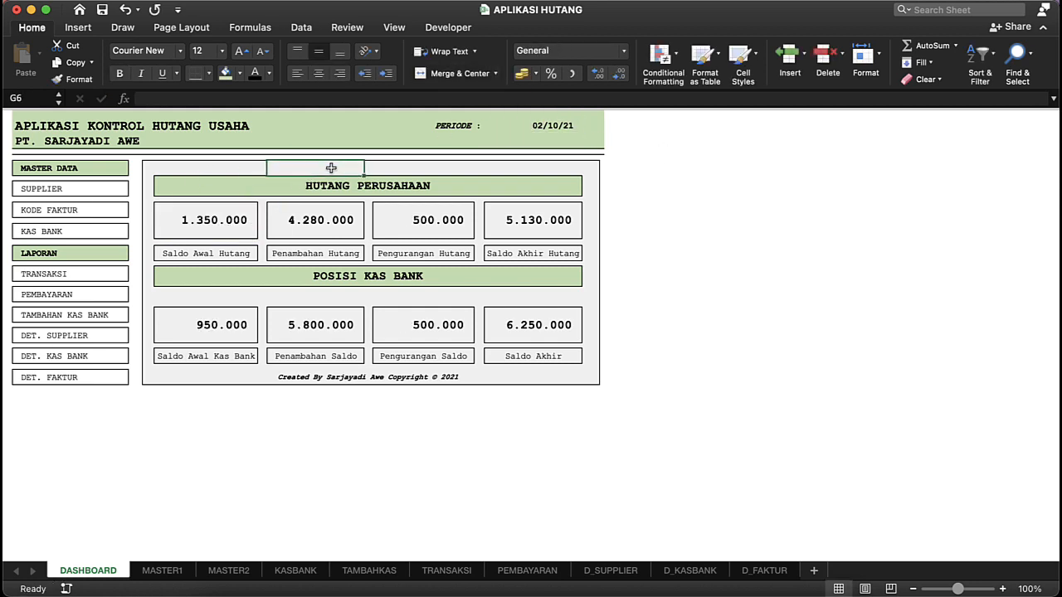
{"action": "left_click", "coordinate": [156, 157]}
{"action": "left_click_drag", "start_coordinate": [241, 168], "coordinate": [552, 402]}
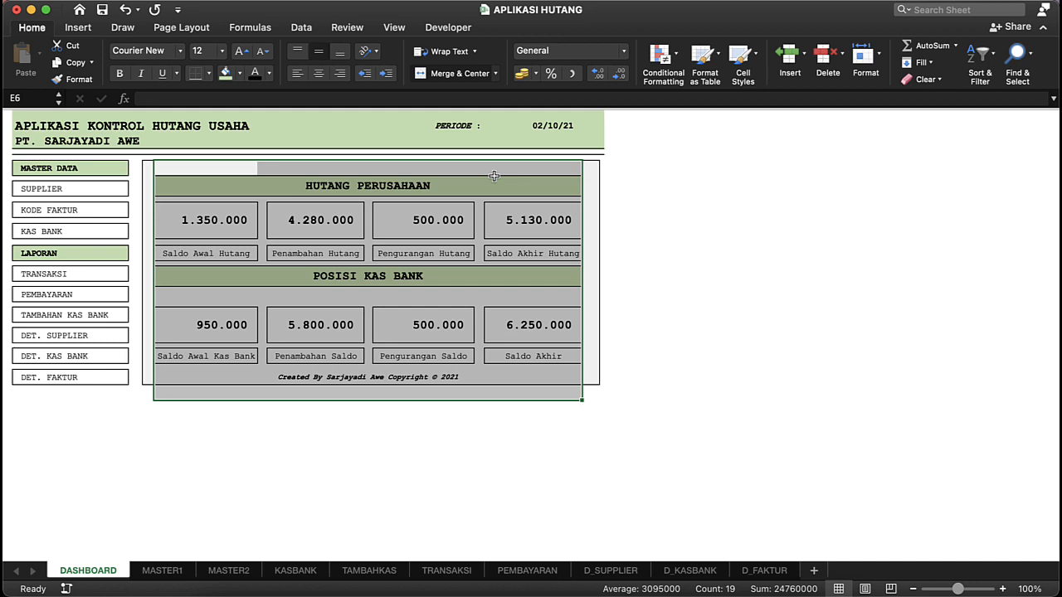
{"action": "left_click", "coordinate": [462, 137]}
{"action": "left_click", "coordinate": [467, 183]}
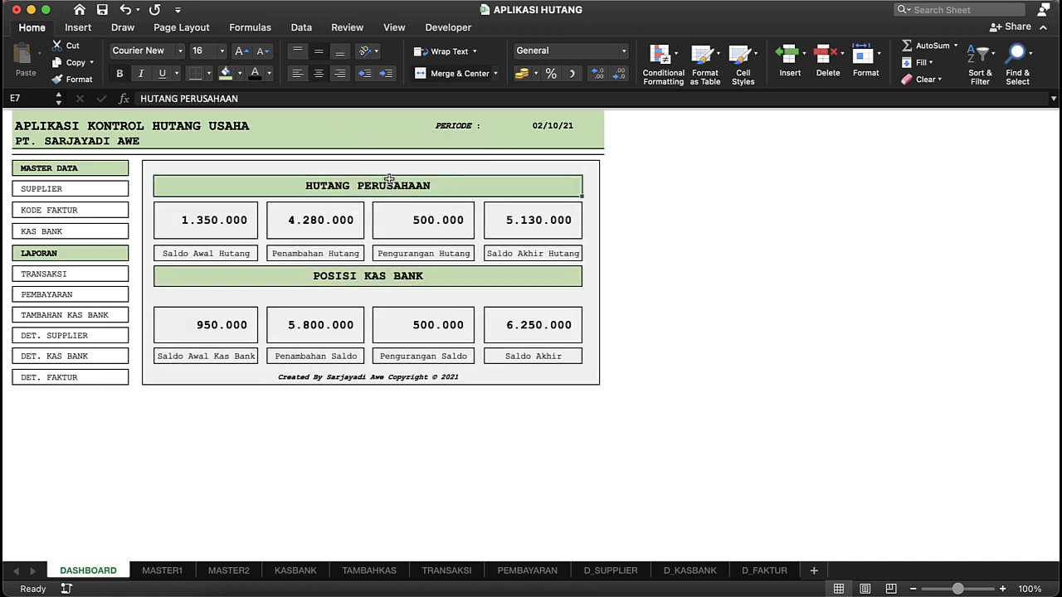
{"action": "left_click", "coordinate": [416, 277]}
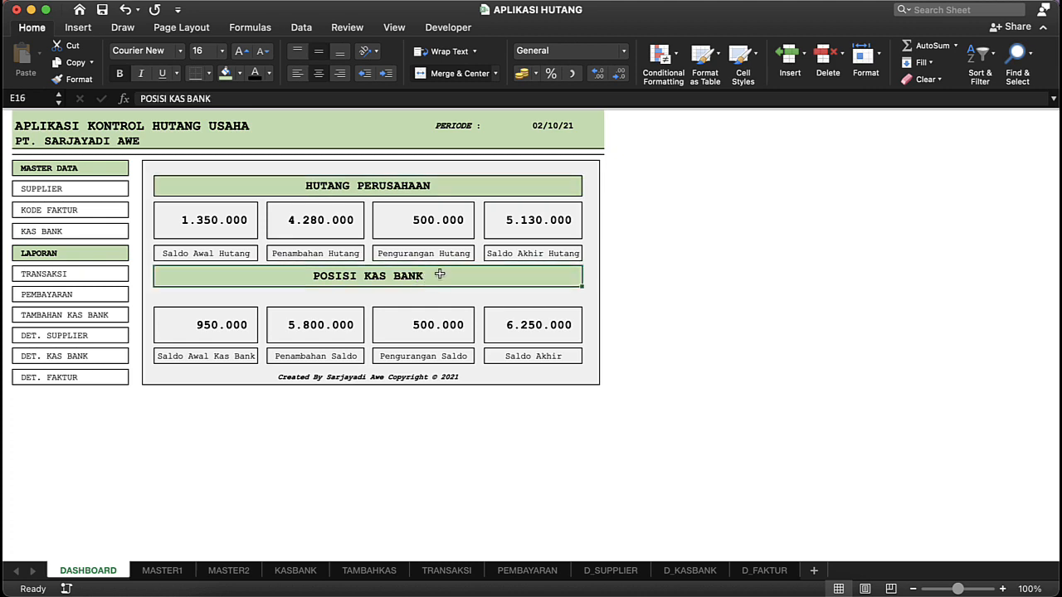
Step: Inspect the opening, addition, reduction and closing balance cells for company debt and for the cash/bank position
{"action": "left_click", "coordinate": [225, 219]}
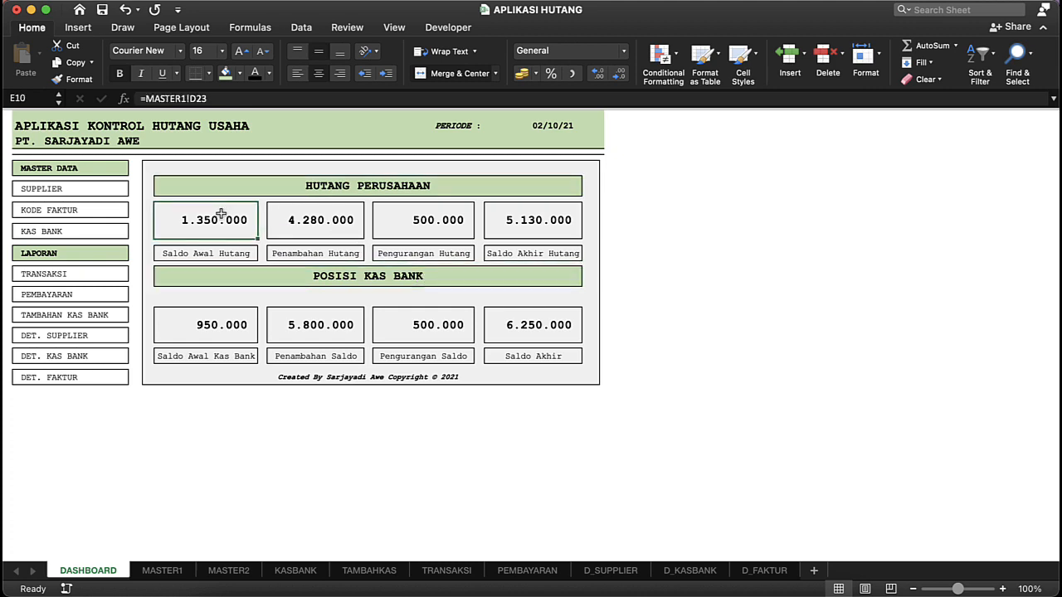
{"action": "left_click", "coordinate": [308, 224]}
{"action": "left_click", "coordinate": [389, 226]}
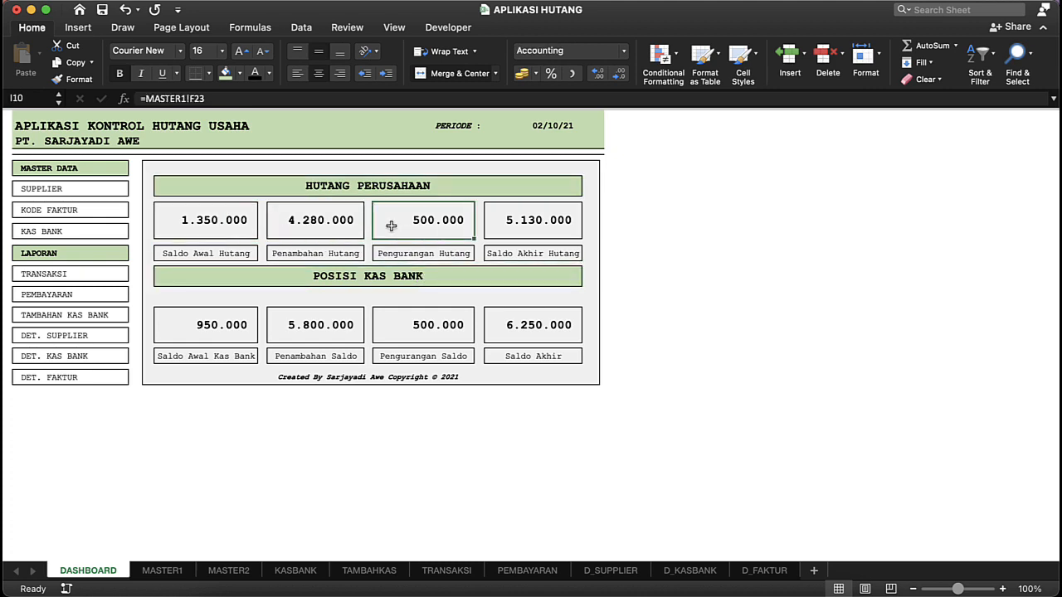
{"action": "left_click", "coordinate": [321, 215]}
{"action": "left_click", "coordinate": [396, 227]}
{"action": "left_click", "coordinate": [516, 234]}
{"action": "left_click", "coordinate": [200, 317]}
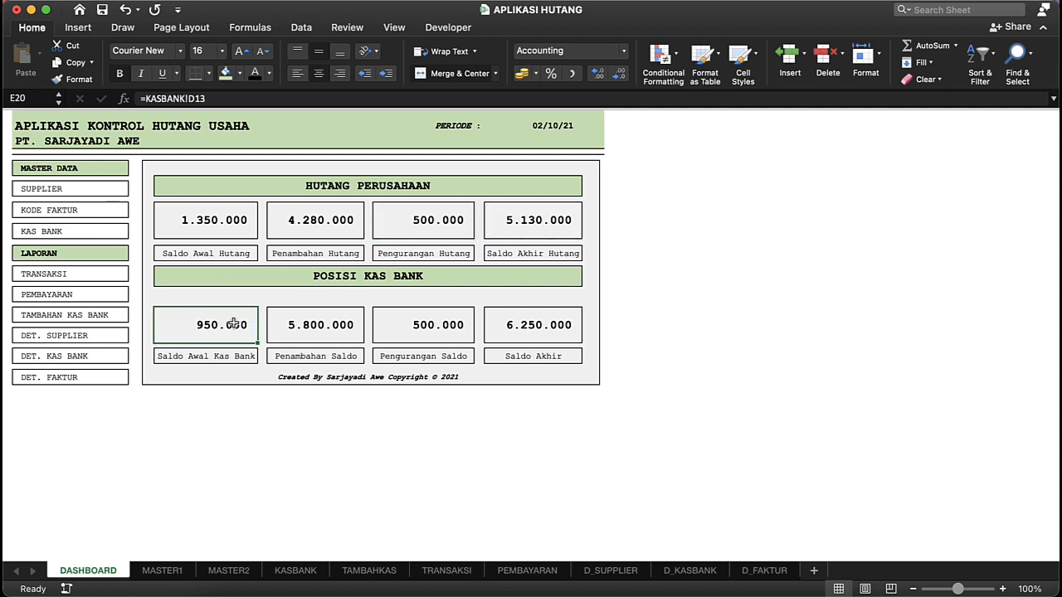
{"action": "left_click", "coordinate": [341, 327]}
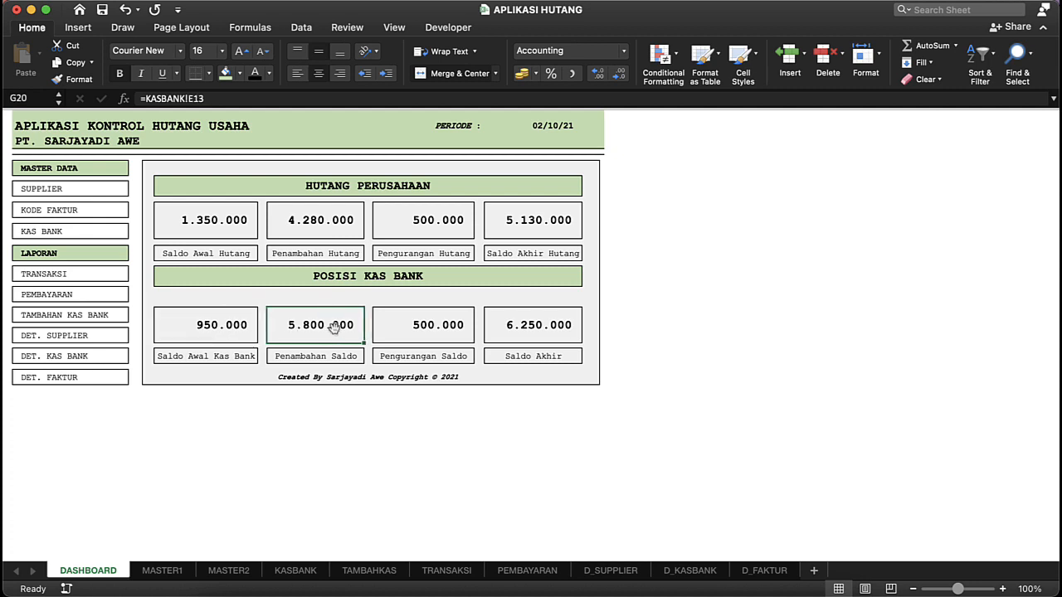
{"action": "left_click", "coordinate": [446, 327]}
{"action": "left_click", "coordinate": [525, 328]}
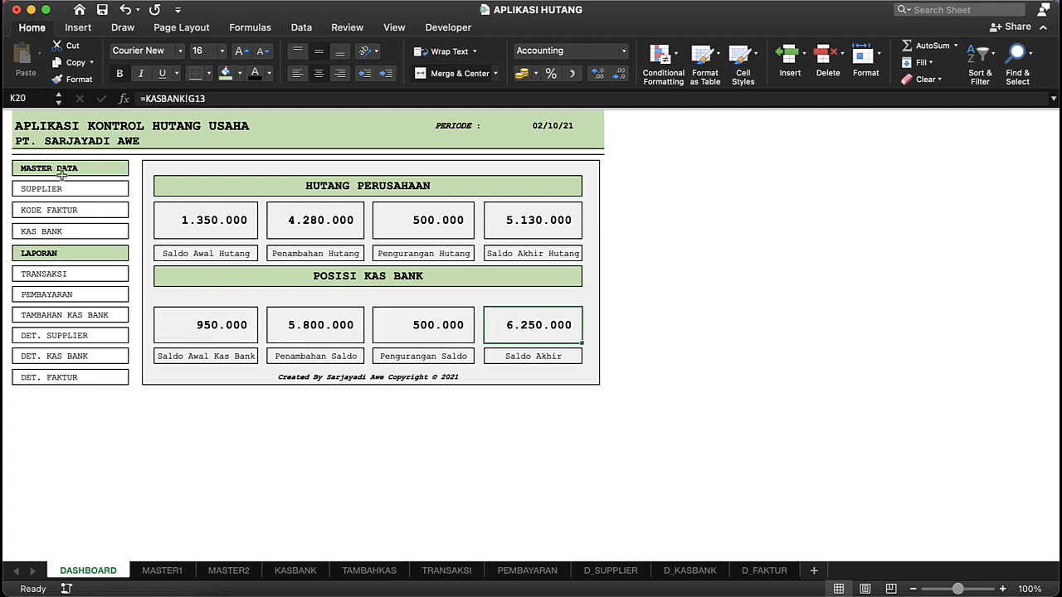
Step: Look over the dashboard's MASTER DATA and LAPORAN link list and open the SUPPLIER master sheet
{"action": "left_click", "coordinate": [125, 168]}
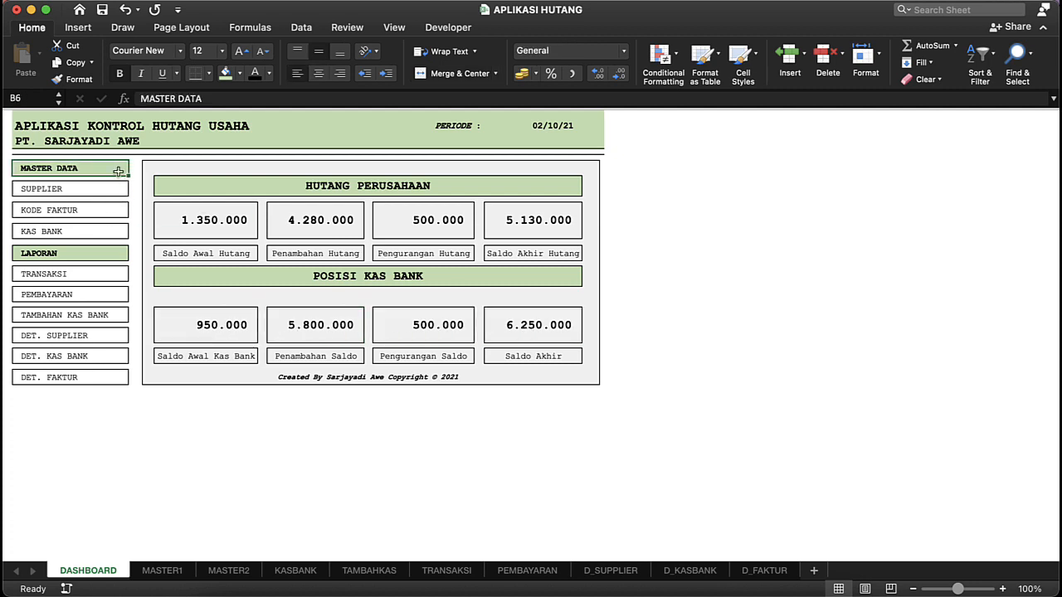
{"action": "left_click_drag", "start_coordinate": [101, 170], "coordinate": [108, 375]}
{"action": "left_click", "coordinate": [144, 170]}
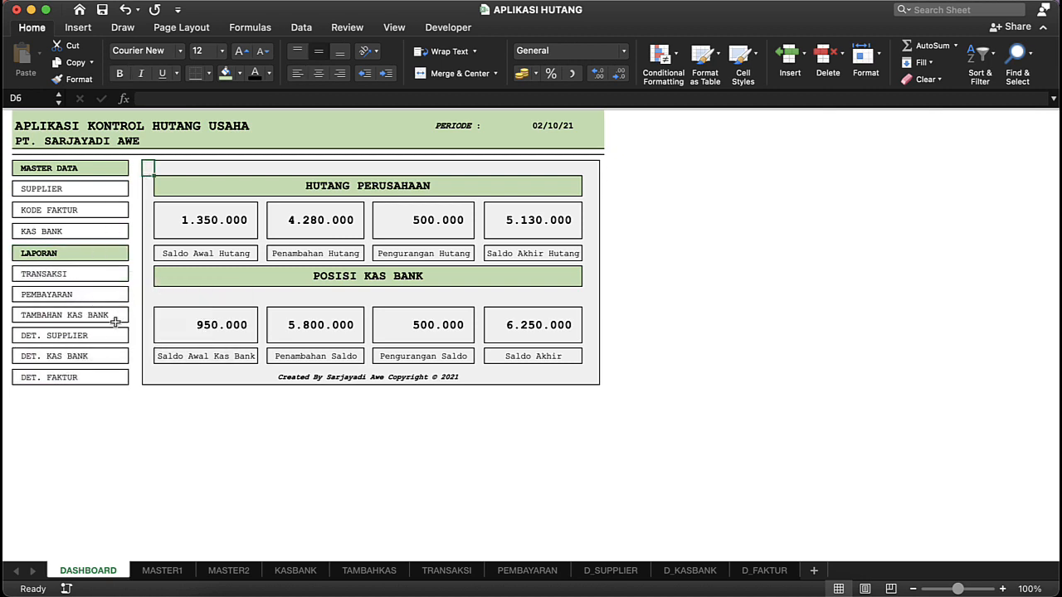
{"action": "left_click", "coordinate": [151, 208]}
{"action": "left_click", "coordinate": [86, 189]}
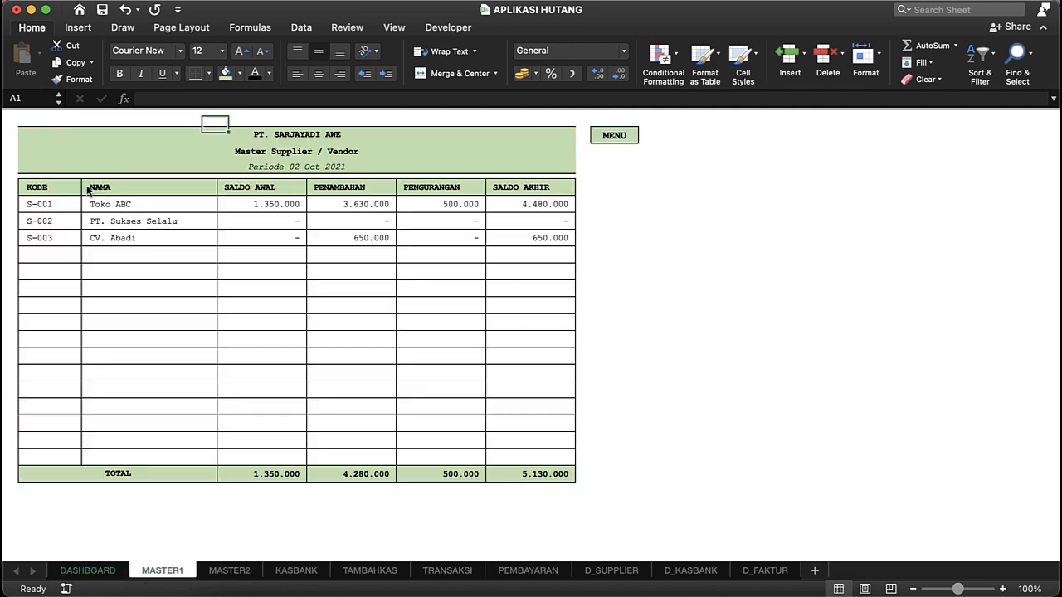
Step: Examine the supplier codes and names listed in the Master Supplier / Vendor table
{"action": "left_click", "coordinate": [121, 189]}
{"action": "left_click", "coordinate": [120, 207]}
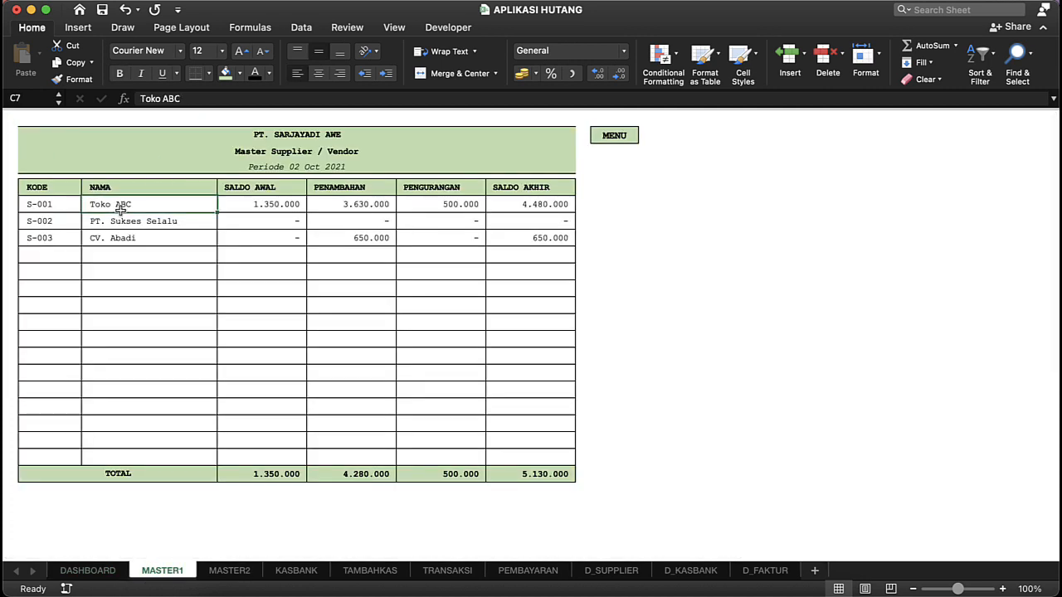
{"action": "left_click_drag", "start_coordinate": [147, 202], "coordinate": [155, 312]}
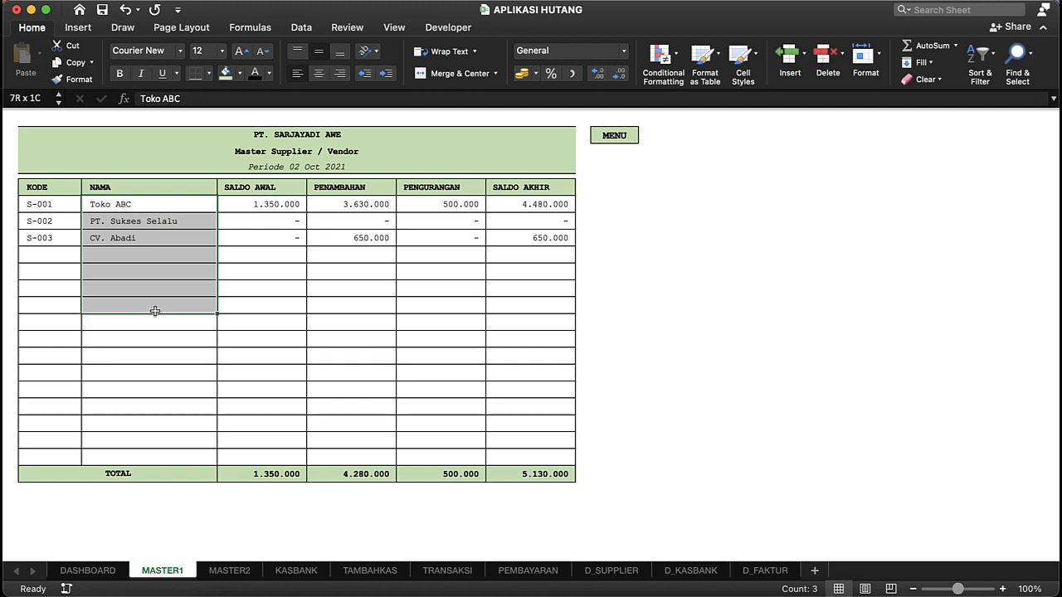
{"action": "left_click", "coordinate": [100, 238]}
{"action": "left_click", "coordinate": [43, 236]}
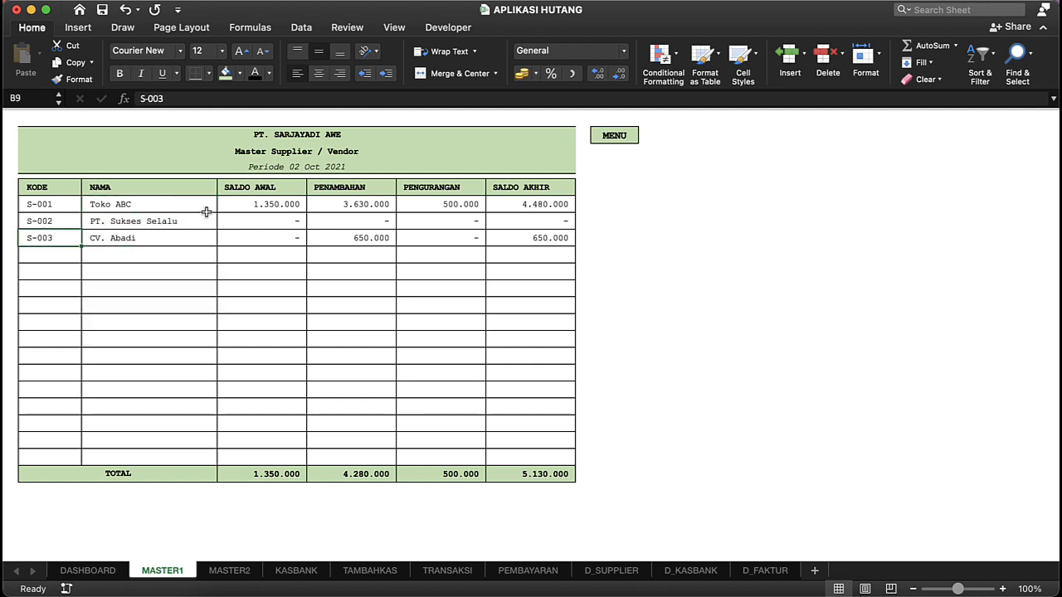
{"action": "left_click", "coordinate": [206, 209]}
{"action": "left_click", "coordinate": [257, 222]}
{"action": "left_click", "coordinate": [33, 177]}
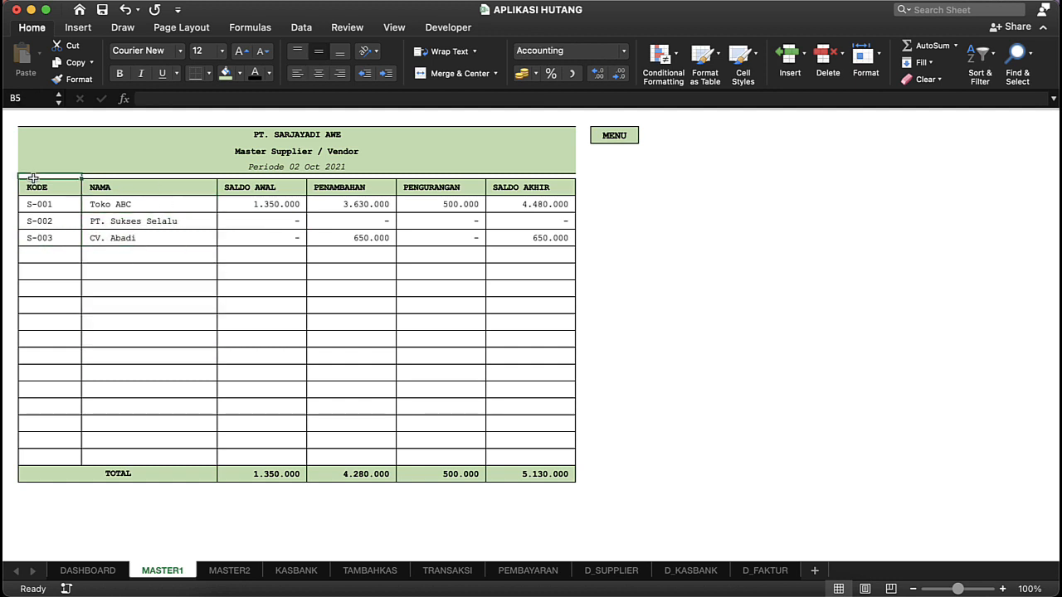
{"action": "left_click", "coordinate": [38, 185]}
{"action": "left_click", "coordinate": [112, 178]}
Step: Examine the empty KODE and NAMA rows below the listed suppliers, where new entries can go
{"action": "left_click", "coordinate": [44, 268]}
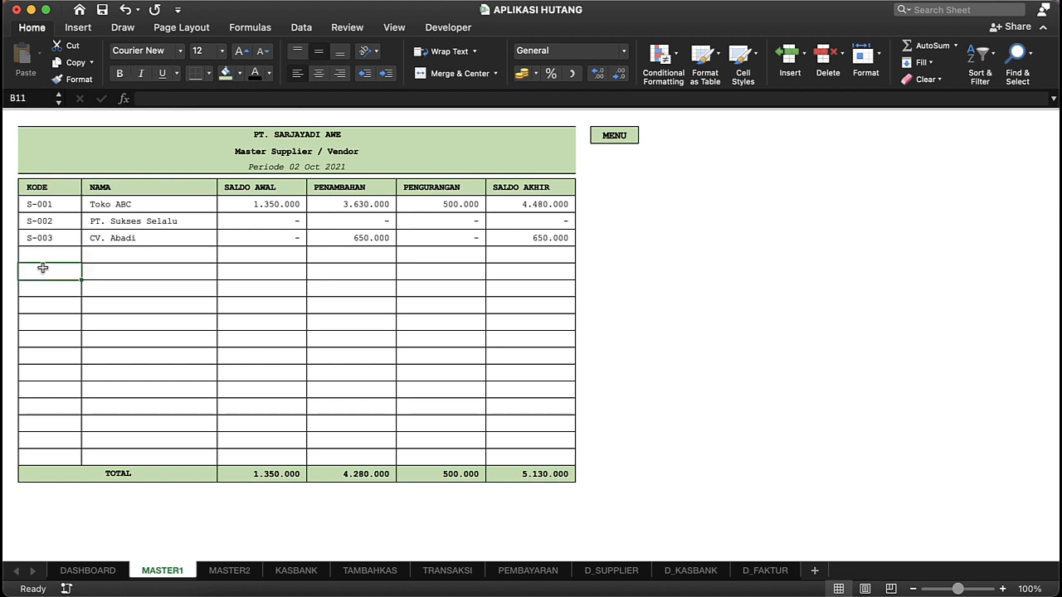
{"action": "key", "text": "shift+Right"}
{"action": "key", "text": "shift+Right"}
{"action": "key", "text": "shift+Right"}
{"action": "key", "text": "shift+Right"}
{"action": "key", "text": "shift+Right"}
{"action": "left_click", "coordinate": [74, 321]}
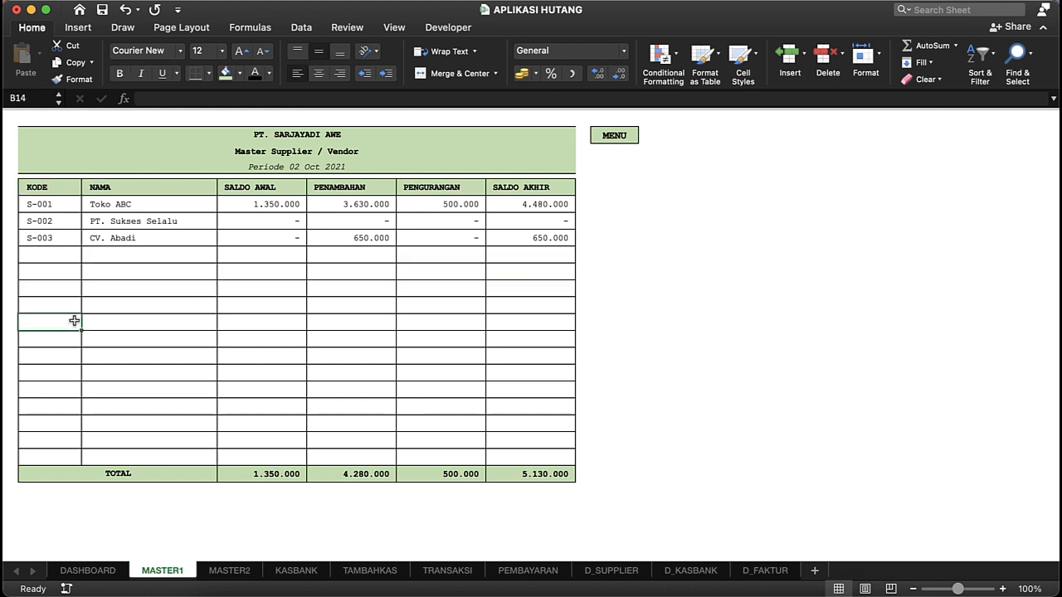
{"action": "left_click", "coordinate": [168, 294]}
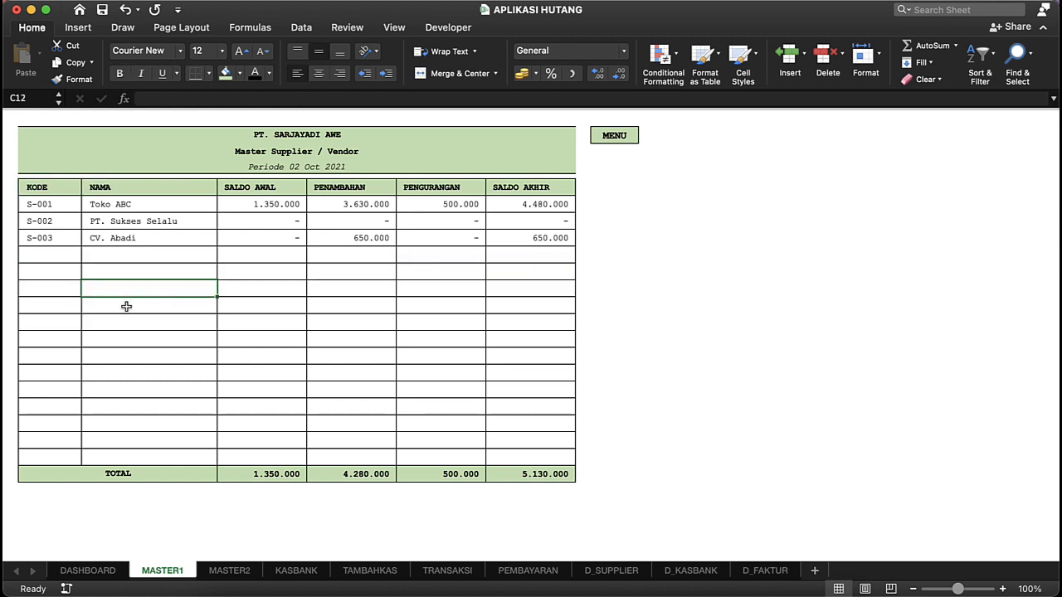
{"action": "left_click_drag", "start_coordinate": [50, 337], "coordinate": [52, 338]}
{"action": "key", "text": "shift+Down"}
{"action": "key", "text": "shift+Down"}
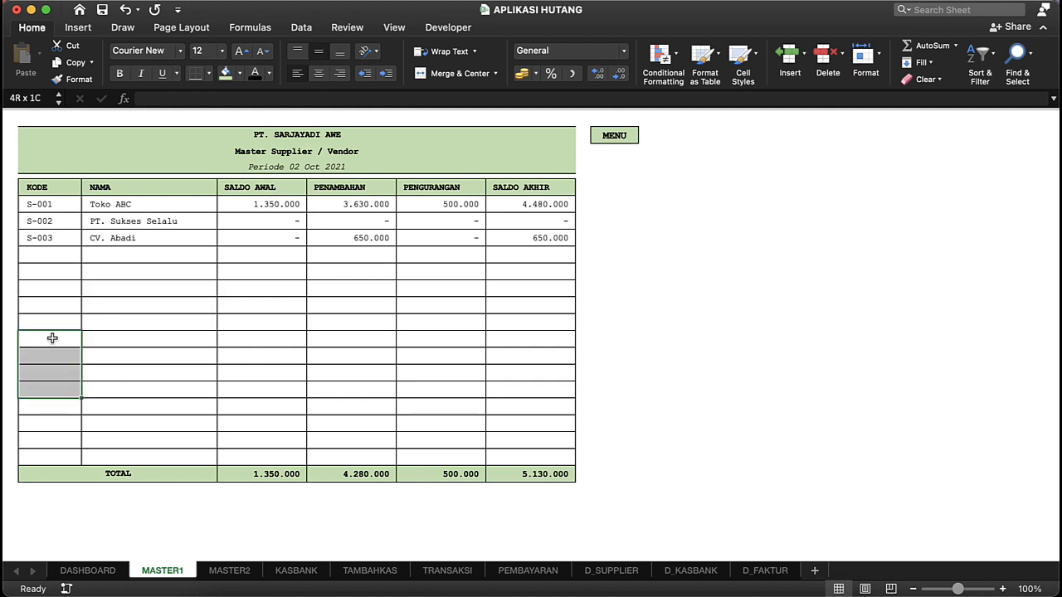
Step: Inspect the balance formulas from SALDO AWAL to SALDO AKHIR in the rows for CV. Abadi and Toko ABC
{"action": "left_click", "coordinate": [294, 238]}
{"action": "key", "text": "Right"}
{"action": "key", "text": "Right"}
{"action": "key", "text": "Right"}
{"action": "key", "text": "Right"}
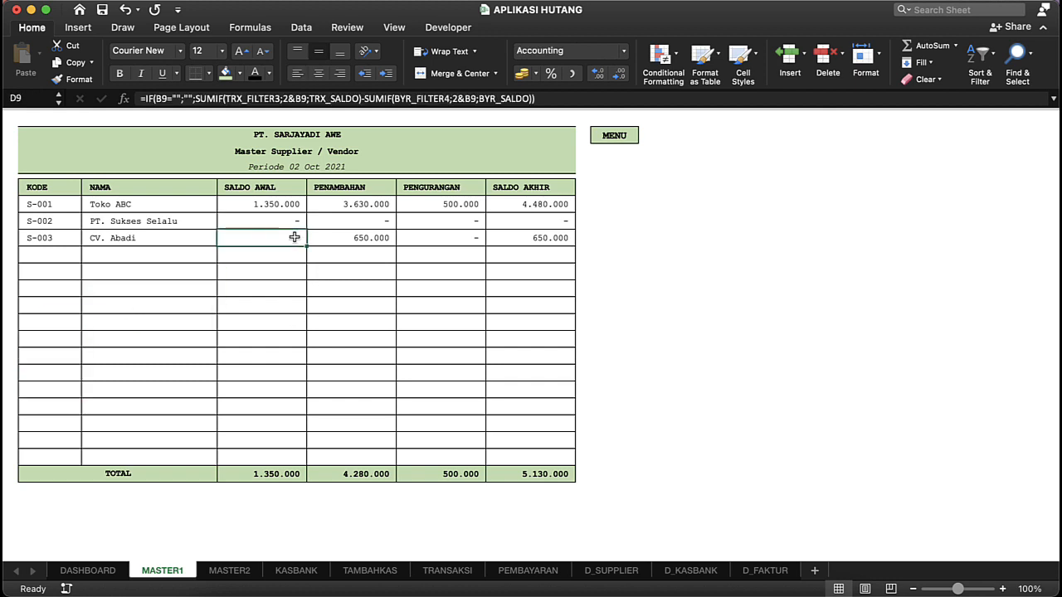
{"action": "left_click", "coordinate": [264, 204]}
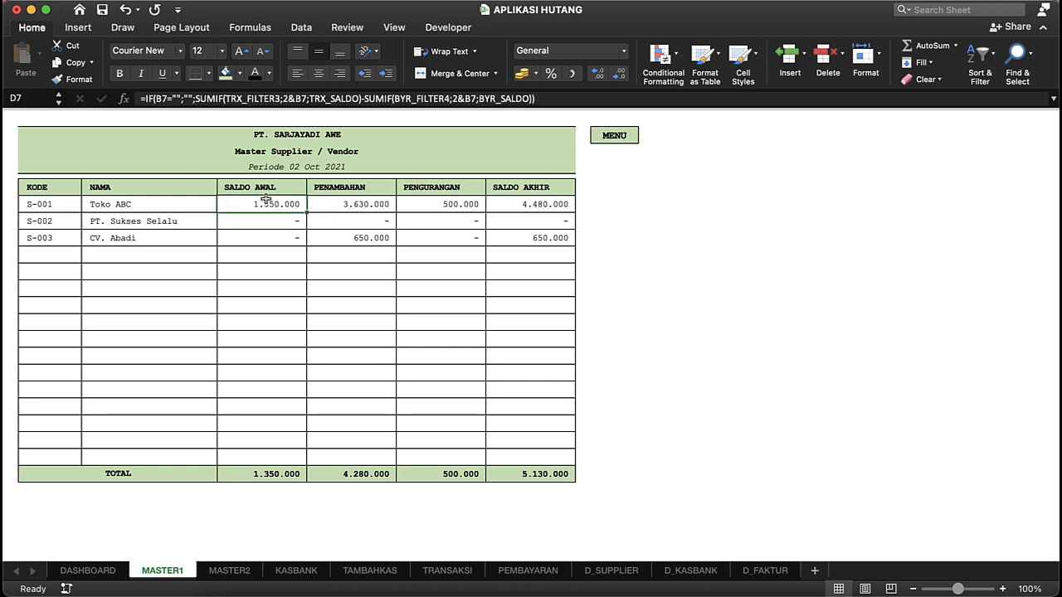
{"action": "key", "text": "Right"}
{"action": "key", "text": "Right"}
{"action": "key", "text": "Right"}
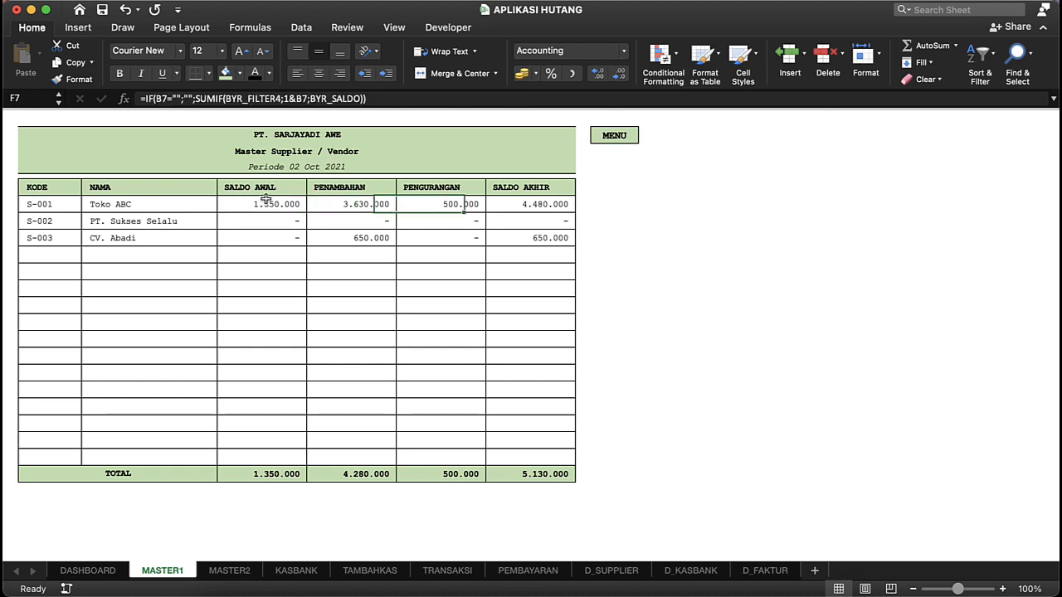
Step: Add a supplier with code S-004 and name Vendor Baru in the first empty row of the supplier table
{"action": "left_click", "coordinate": [56, 250]}
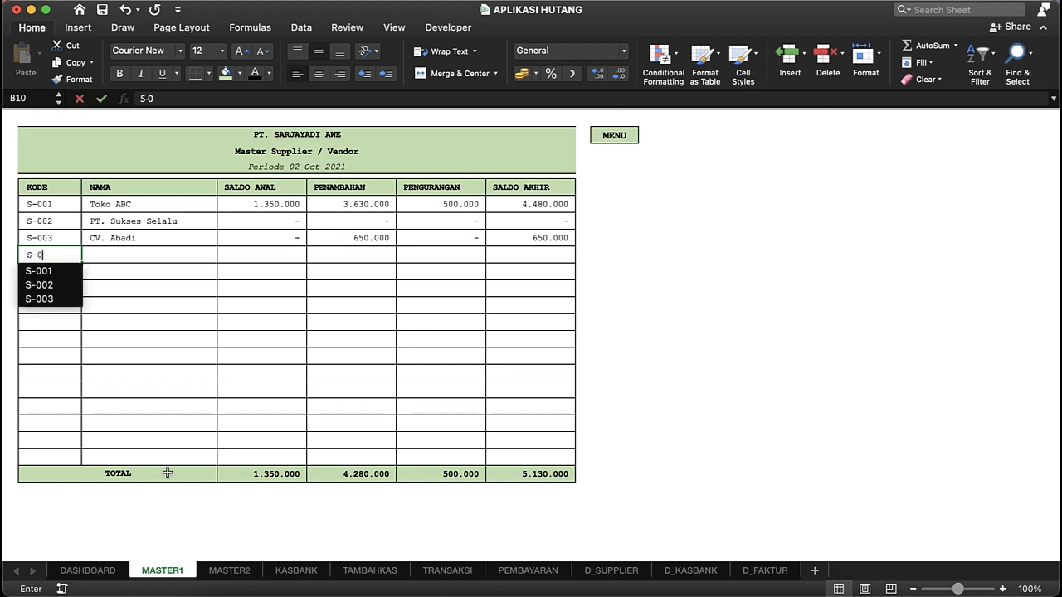
{"action": "type", "text": "04"}
{"action": "key", "text": "Return"}
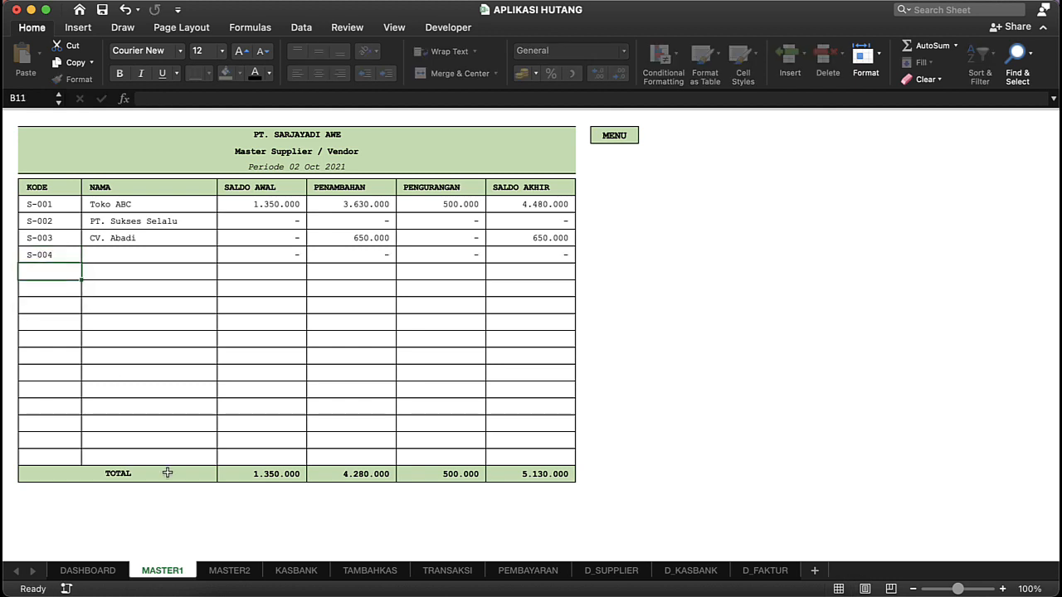
{"action": "left_click", "coordinate": [160, 251]}
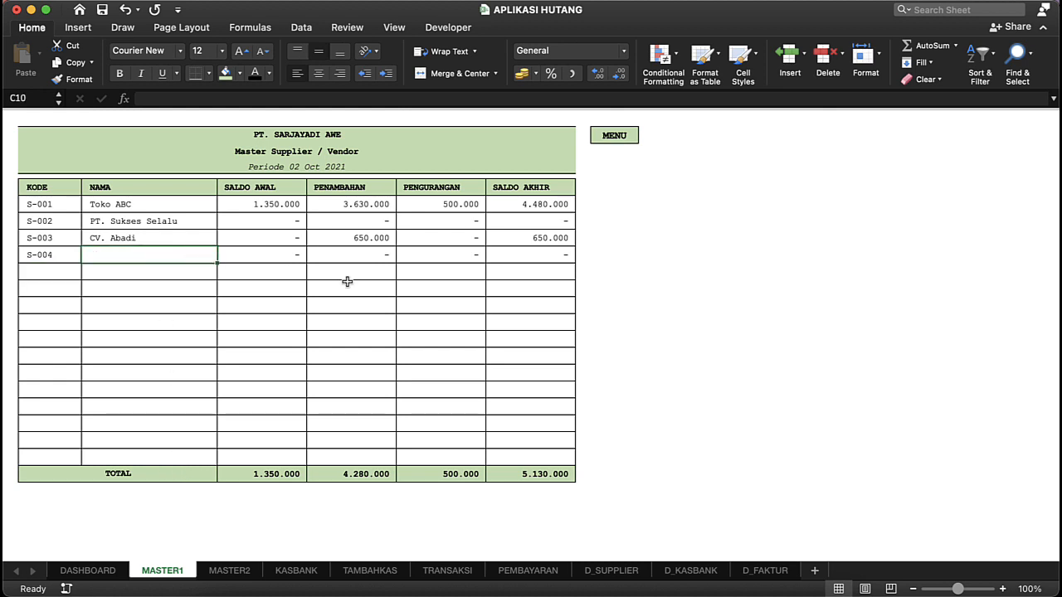
{"action": "type", "text": "Vendor"}
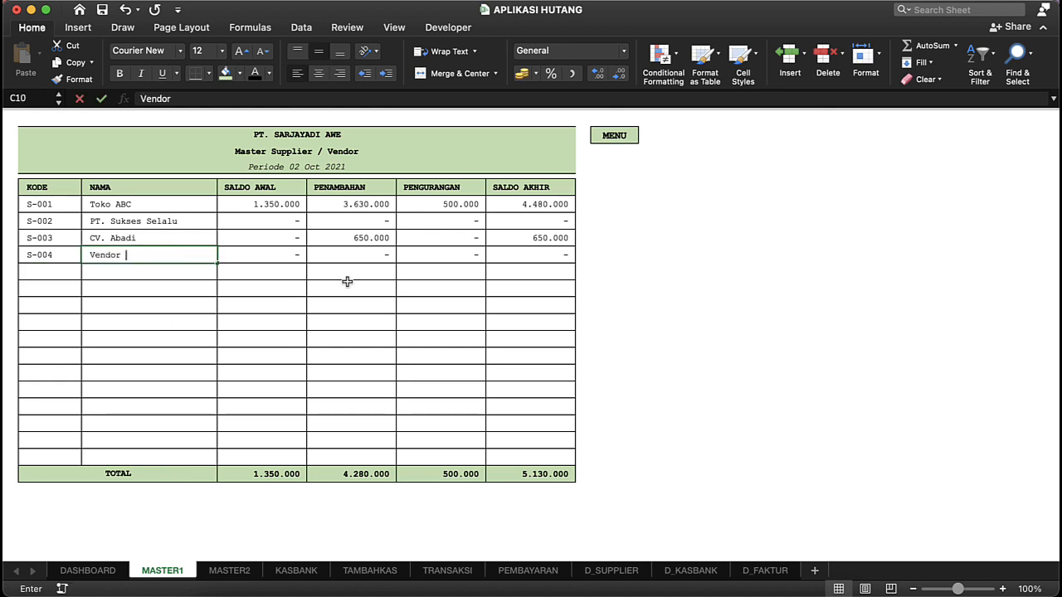
{"action": "type", "text": " Baru"}
{"action": "key", "text": "Return"}
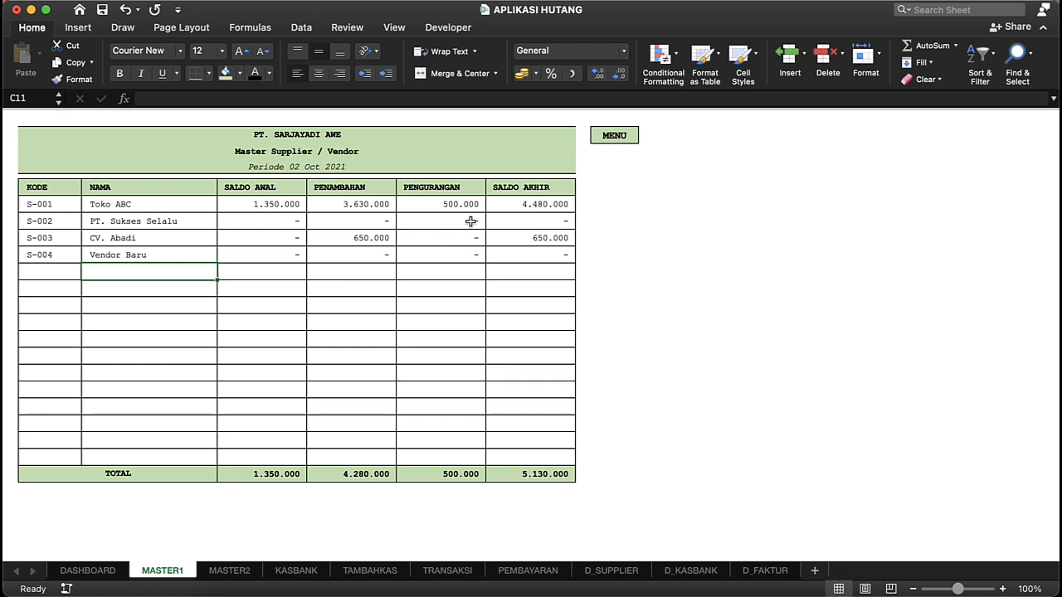
Step: Open the Kode Faktur master data from the dashboard and examine the unused invoice codes FB-005 to FB-015
{"action": "left_click", "coordinate": [613, 136]}
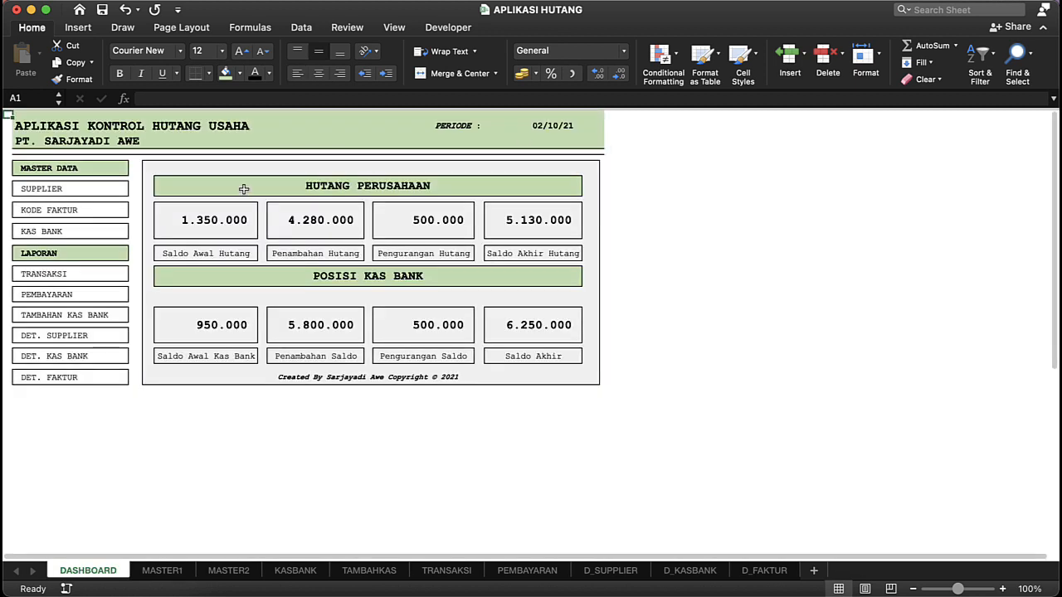
{"action": "left_click", "coordinate": [65, 213]}
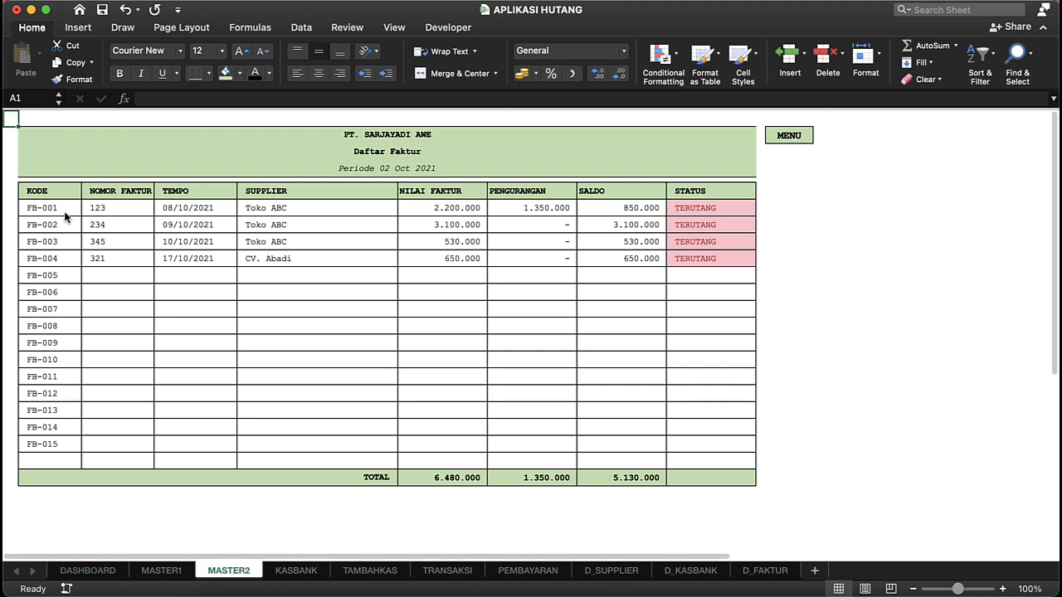
{"action": "left_click", "coordinate": [47, 275]}
{"action": "left_click", "coordinate": [95, 241]}
{"action": "left_click", "coordinate": [85, 312]}
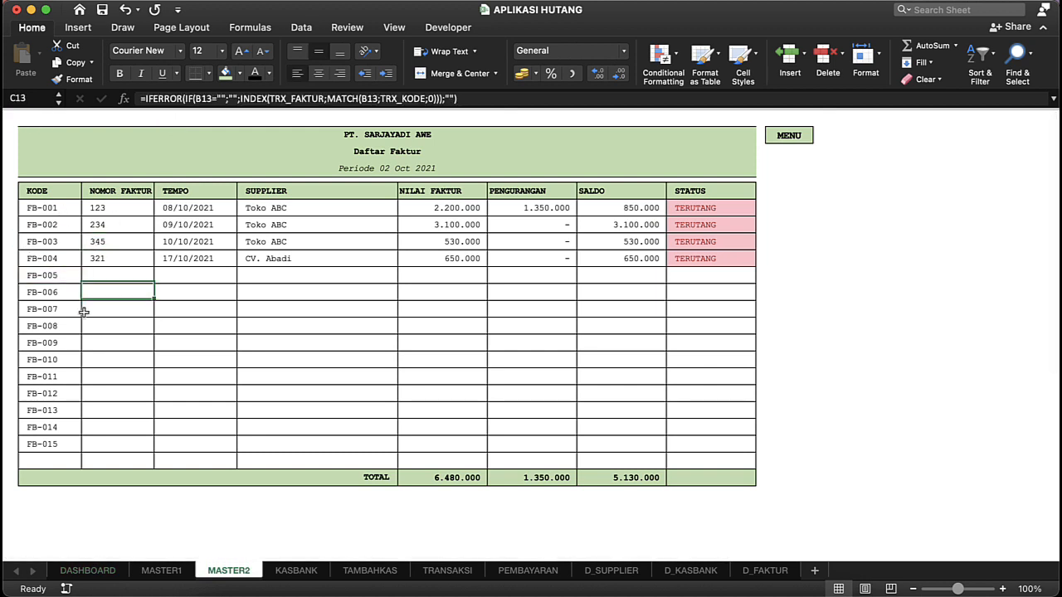
{"action": "left_click", "coordinate": [58, 272]}
{"action": "left_click_drag", "start_coordinate": [58, 272], "coordinate": [58, 444]}
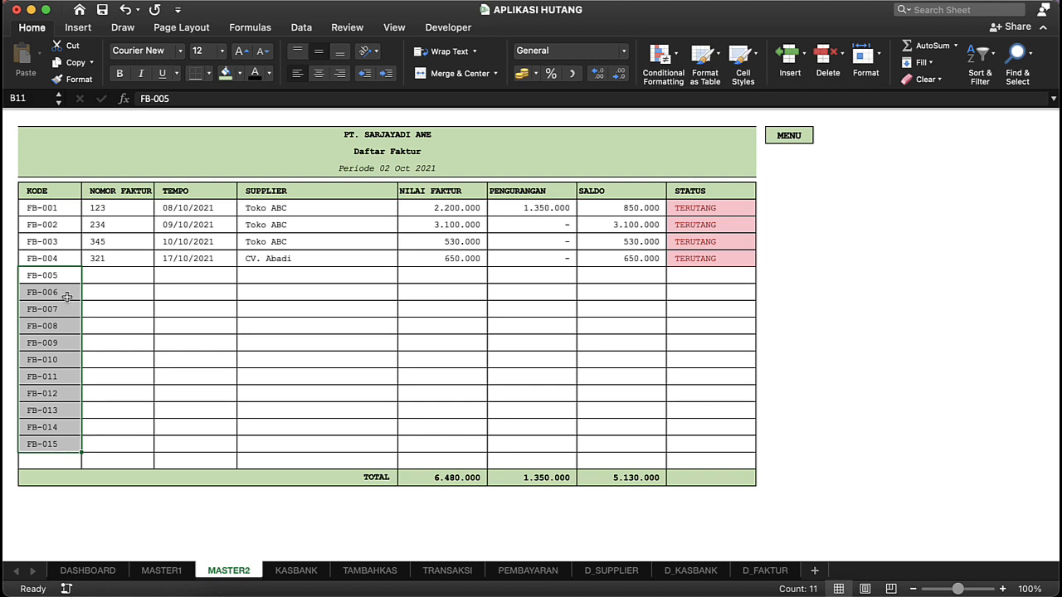
Step: Examine the NOMOR FAKTUR entries and their lookup formulas for invoice codes FB-001 to FB-004
{"action": "left_click", "coordinate": [66, 224]}
{"action": "left_click", "coordinate": [101, 258]}
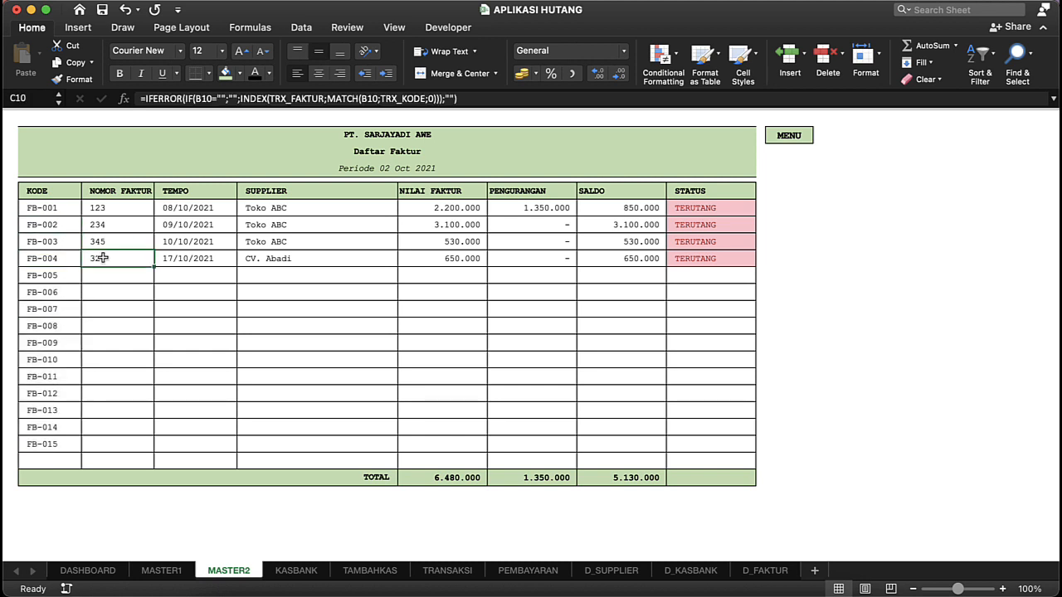
{"action": "left_click_drag", "start_coordinate": [109, 208], "coordinate": [117, 267]}
{"action": "left_click", "coordinate": [117, 267]}
{"action": "left_click", "coordinate": [119, 205]}
{"action": "key", "text": "shift+Down"}
{"action": "key", "text": "shift+Down"}
{"action": "key", "text": "shift+Down"}
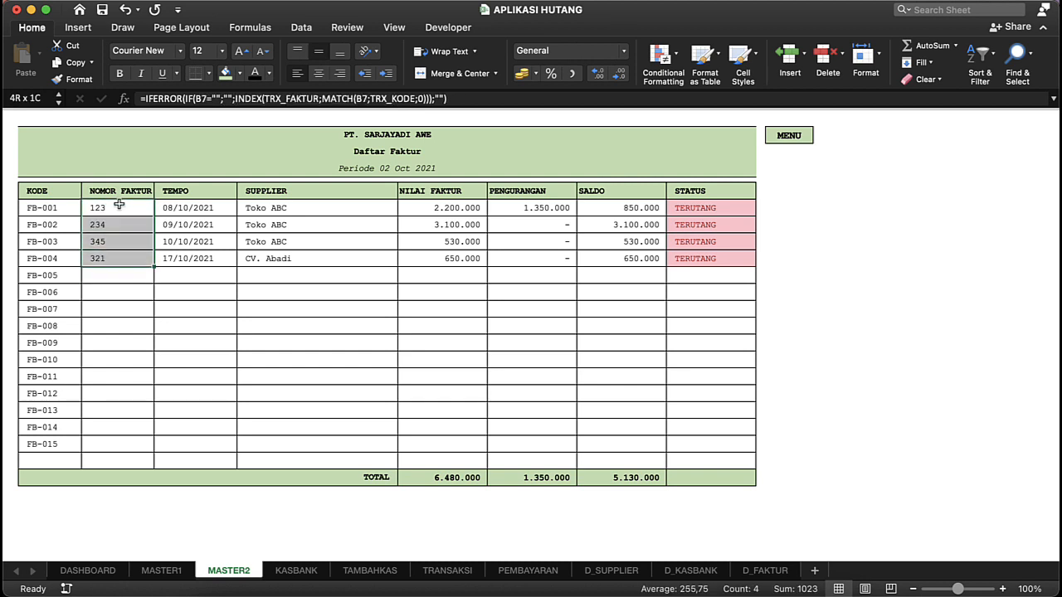
Step: Review the FB-001 invoice row across its columns from NOMOR FAKTUR to STATUS, including the TEMPO and SUPPLIER formulas
{"action": "key", "text": "Right"}
{"action": "key", "text": "Right"}
{"action": "key", "text": "Right"}
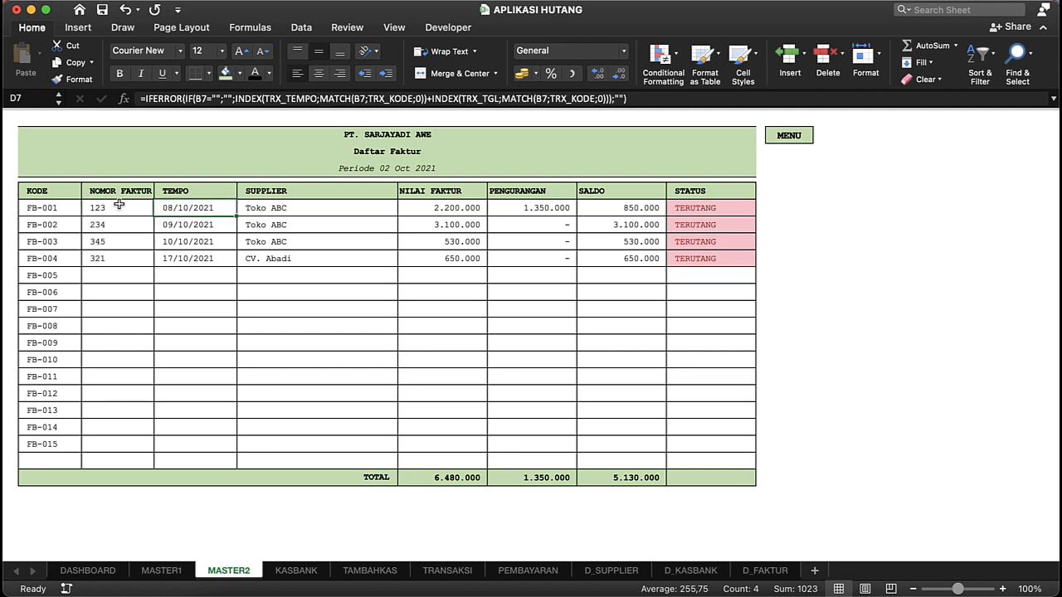
{"action": "key", "text": "Right"}
{"action": "key", "text": "Left"}
{"action": "key", "text": "Left"}
{"action": "key", "text": "Left"}
{"action": "key", "text": "Left"}
{"action": "key", "text": "Left"}
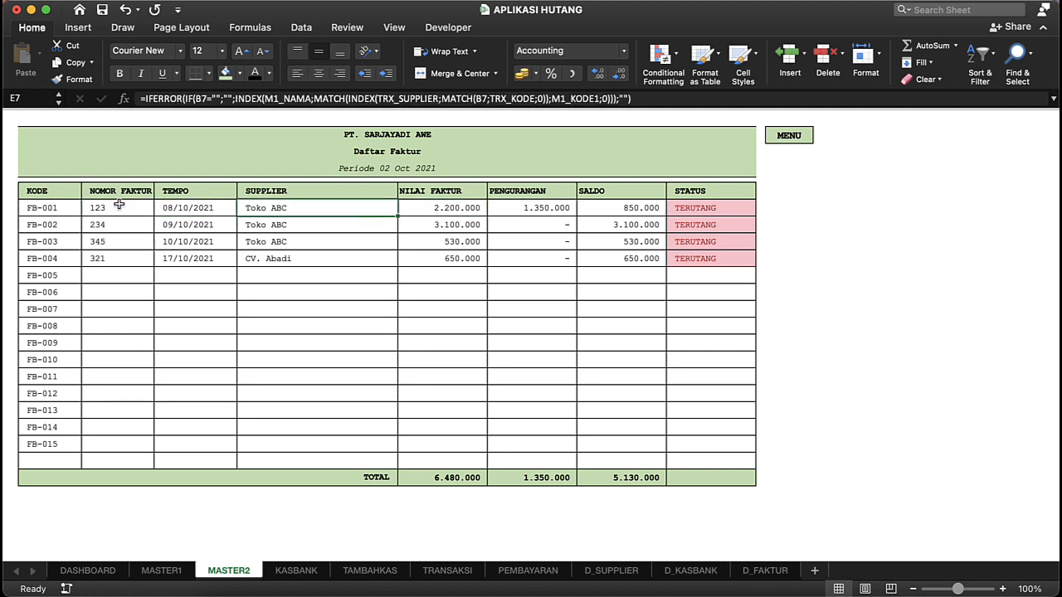
{"action": "key", "text": "Right"}
{"action": "key", "text": "Right"}
{"action": "key", "text": "Left"}
{"action": "key", "text": "shift+Right"}
{"action": "key", "text": "shift+Right"}
{"action": "key", "text": "shift+Right"}
{"action": "key", "text": "shift+Right"}
{"action": "key", "text": "shift+Right"}
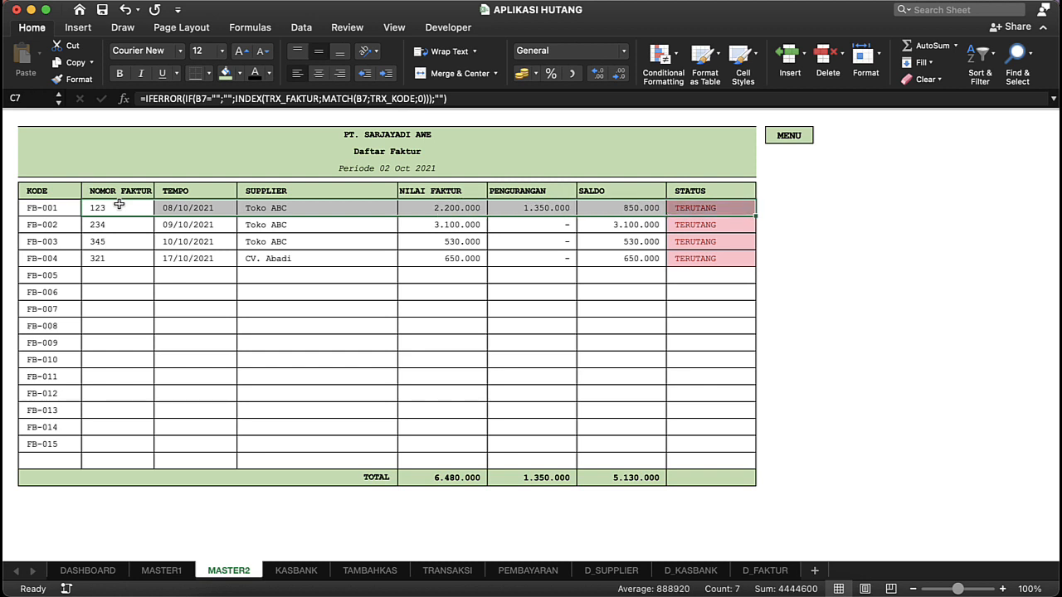
Step: Inspect the STATUS, SALDO and PENGURANGAN formulas of the listed invoices
{"action": "left_click", "coordinate": [213, 293]}
{"action": "left_click", "coordinate": [670, 258]}
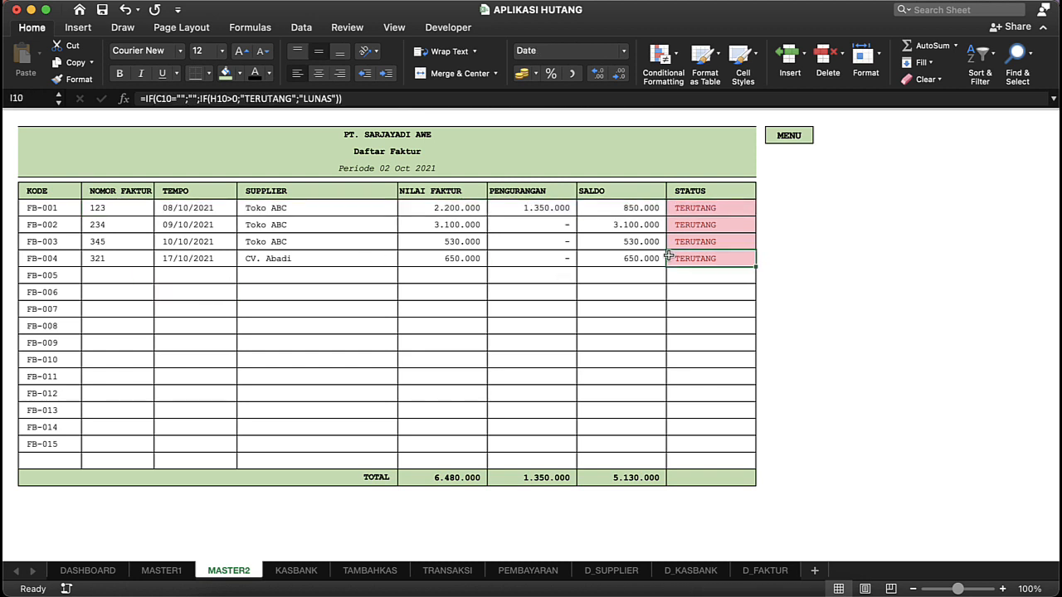
{"action": "left_click", "coordinate": [694, 226]}
{"action": "left_click", "coordinate": [703, 210]}
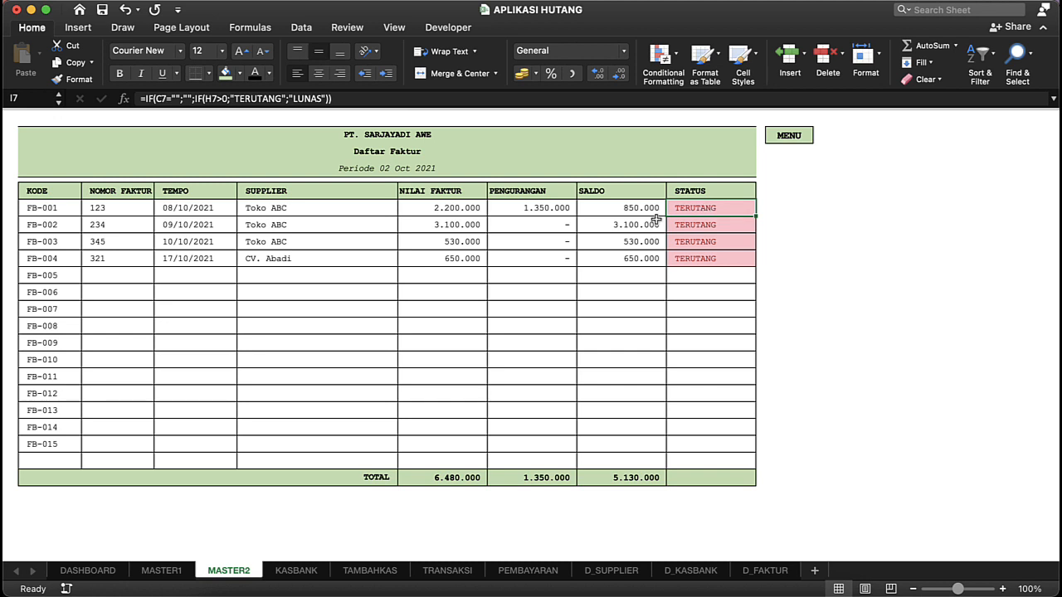
{"action": "left_click", "coordinate": [705, 221]}
{"action": "left_click", "coordinate": [626, 226]}
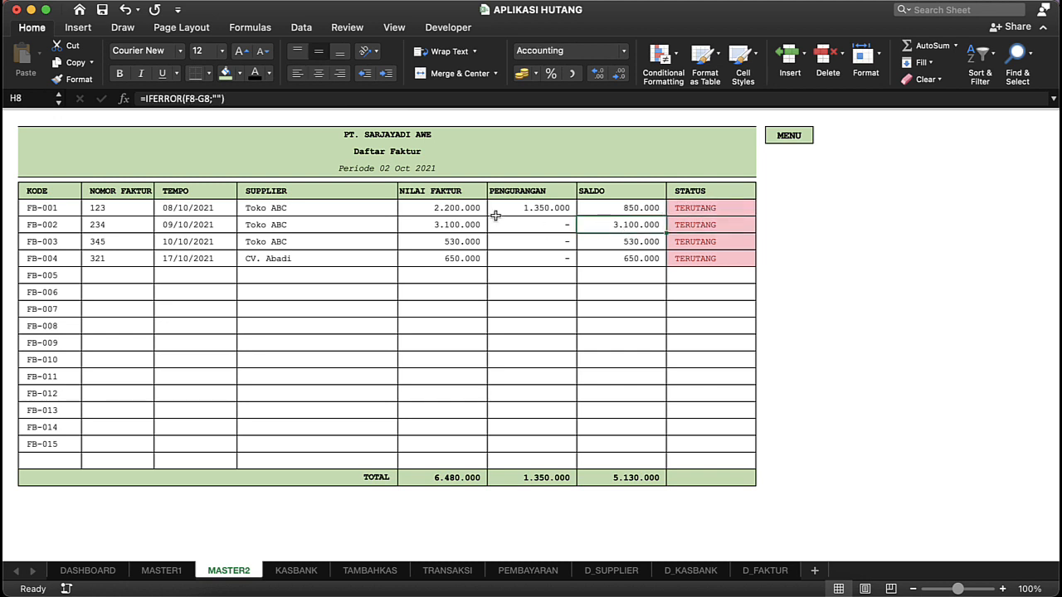
{"action": "left_click", "coordinate": [538, 208]}
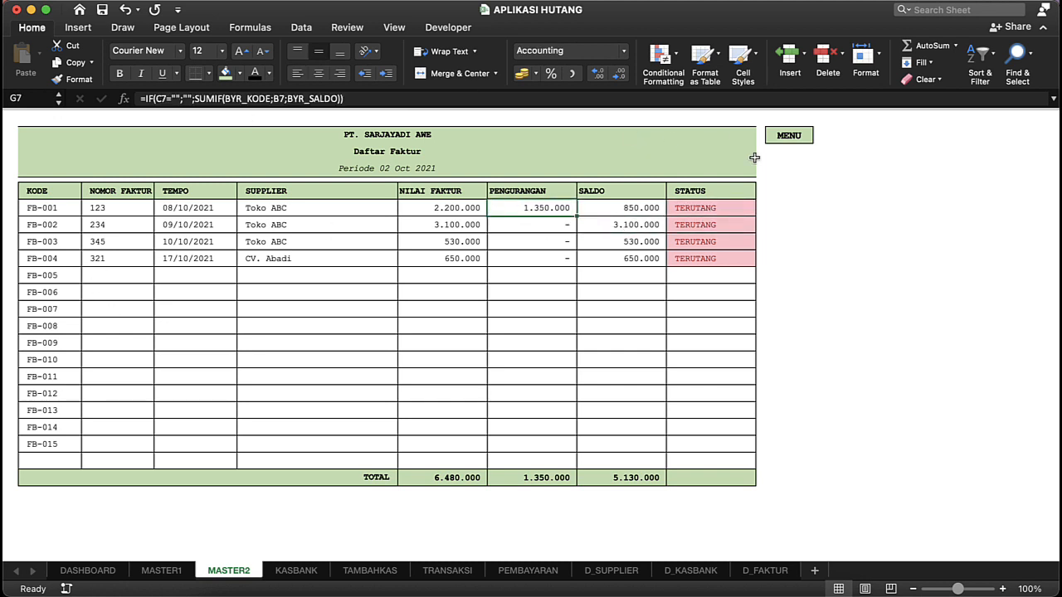
Step: Open the Kas Bank master data from the dashboard and examine the account codes K-001 to B-003
{"action": "left_click", "coordinate": [789, 138]}
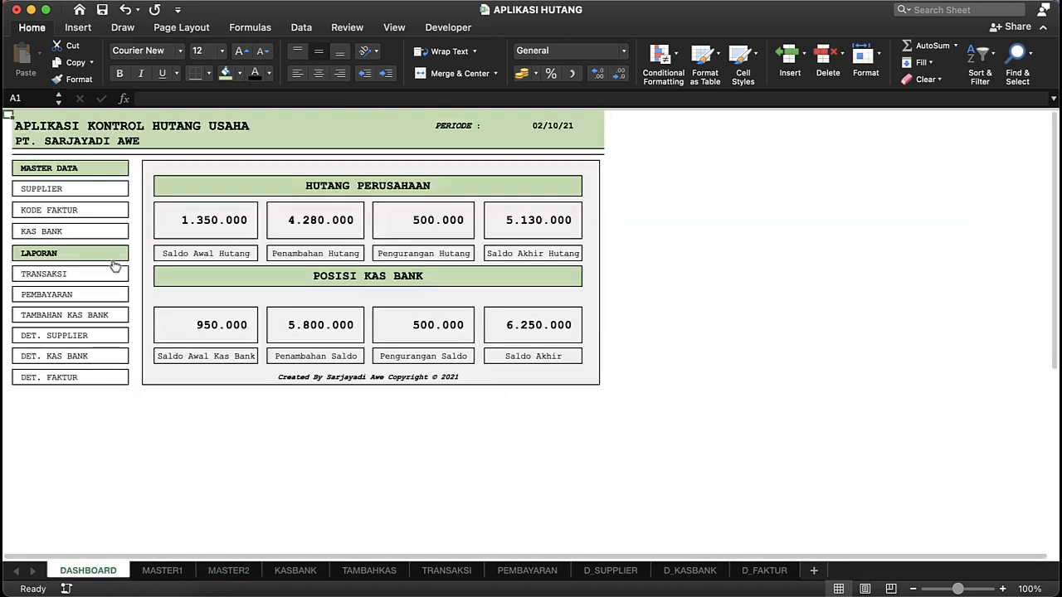
{"action": "left_click", "coordinate": [77, 234]}
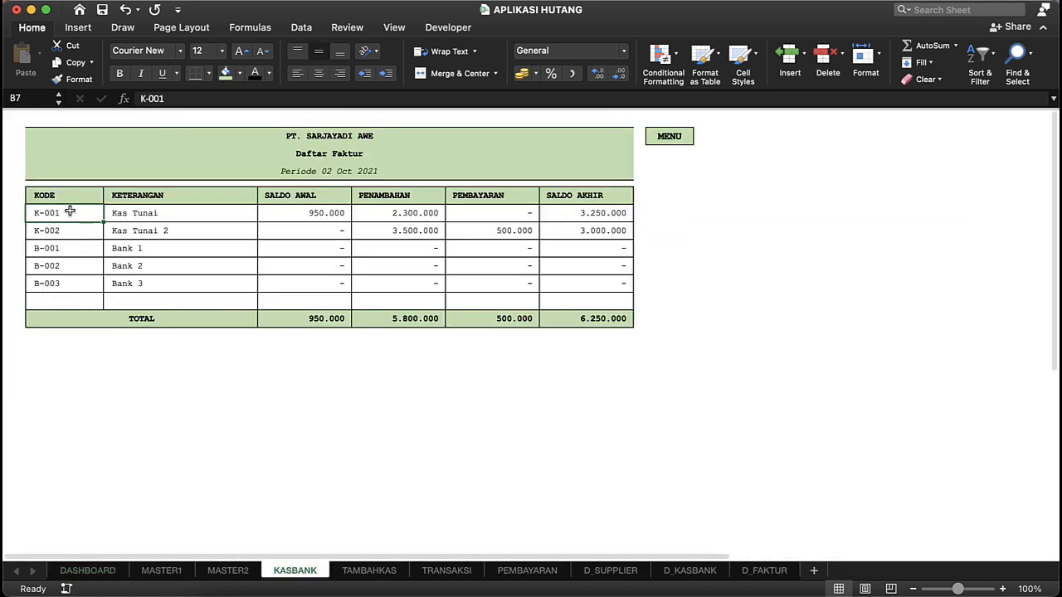
{"action": "key", "text": "shift+Down"}
{"action": "key", "text": "shift+Down"}
{"action": "key", "text": "shift+Down"}
{"action": "key", "text": "shift+Down"}
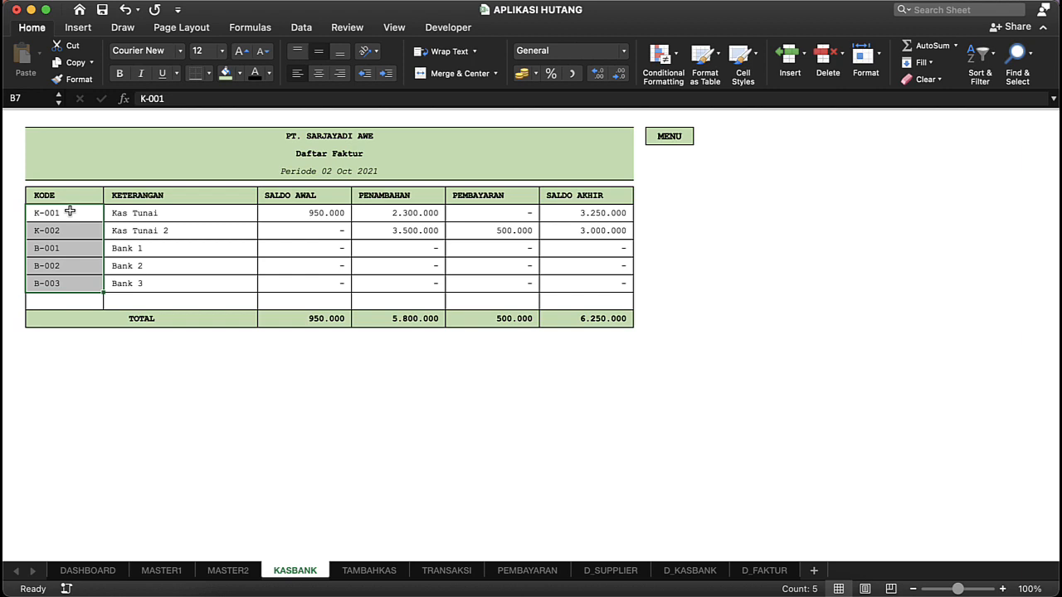
Step: Examine the KETERANGAN names of the cash accounts and the SALDO AWAL and PENAMBAHAN cells of Bank 1
{"action": "left_click", "coordinate": [83, 213]}
{"action": "left_click", "coordinate": [116, 216]}
{"action": "left_click", "coordinate": [146, 235]}
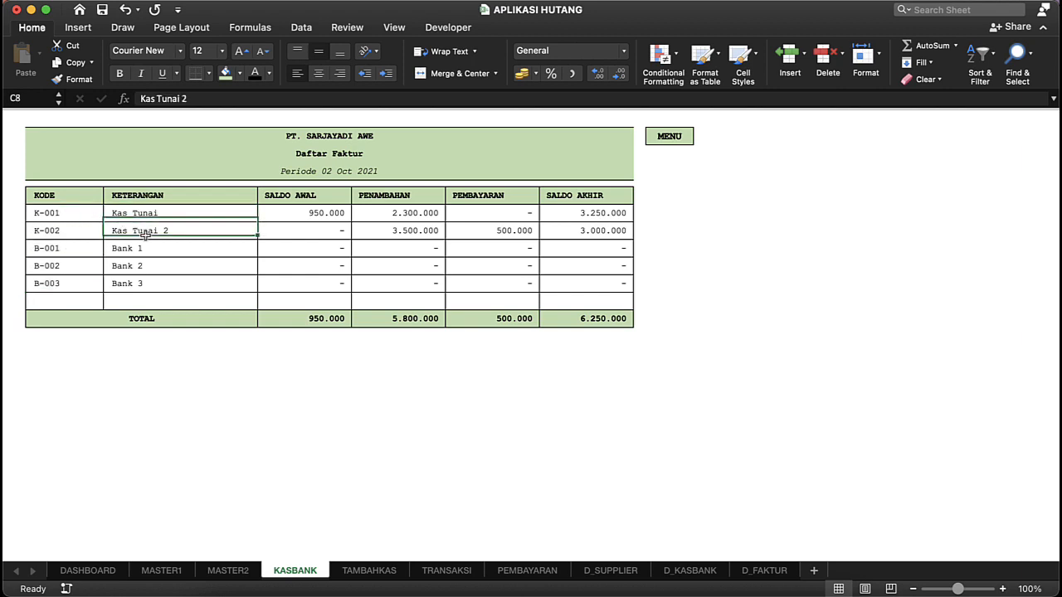
{"action": "left_click", "coordinate": [207, 248]}
{"action": "left_click", "coordinate": [333, 242]}
{"action": "left_click", "coordinate": [432, 241]}
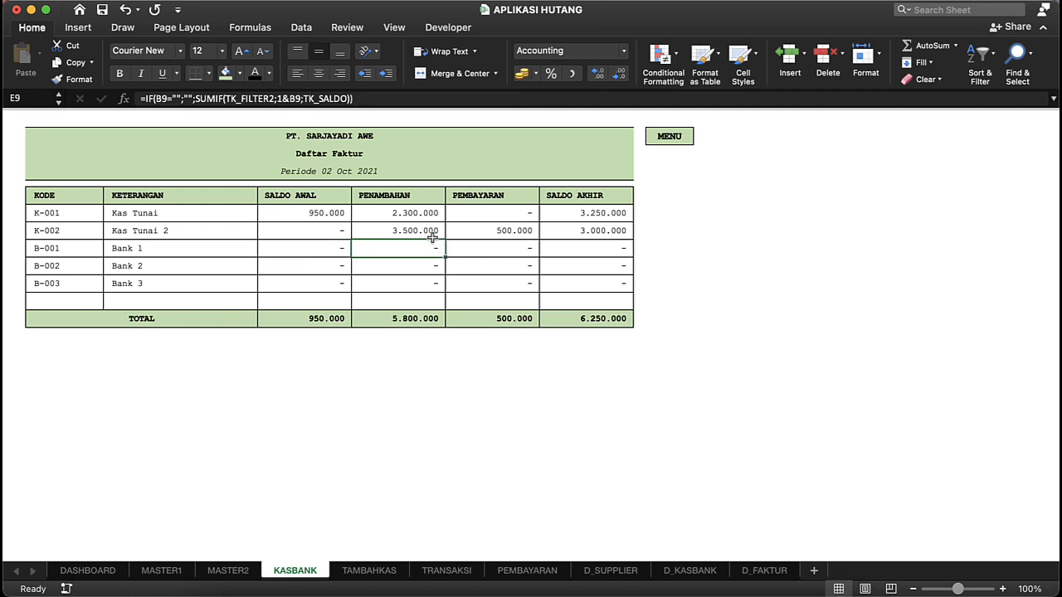
Step: Inspect the PENAMBAHAN, PEMBAYARAN and SALDO AKHIR formulas for the cash and bank accounts
{"action": "left_click", "coordinate": [421, 216]}
{"action": "left_click", "coordinate": [503, 238]}
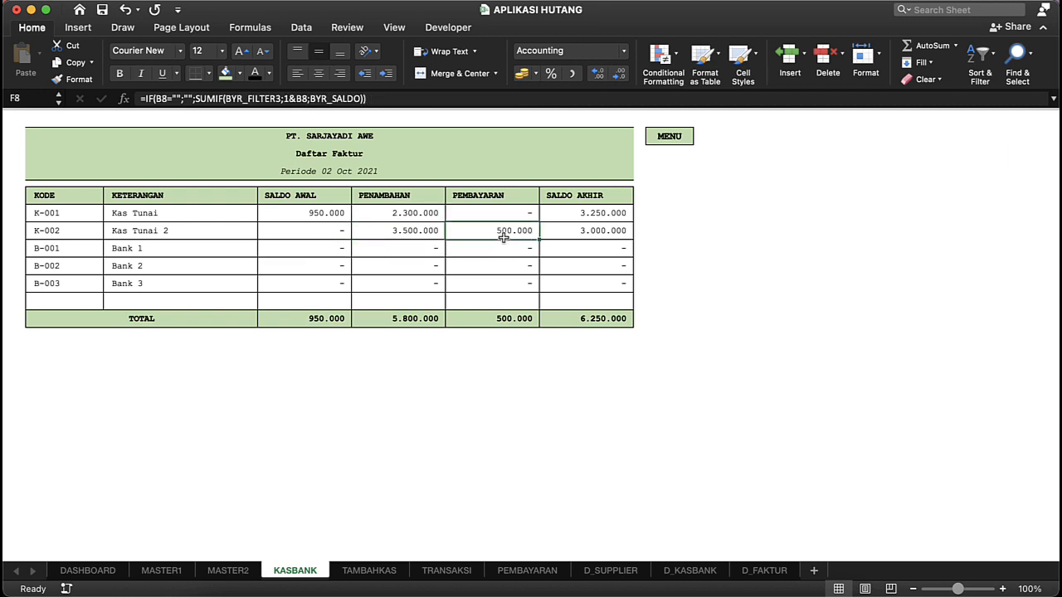
{"action": "left_click", "coordinate": [523, 212]}
{"action": "left_click", "coordinate": [518, 233]}
{"action": "left_click", "coordinate": [498, 261]}
{"action": "left_click", "coordinate": [605, 237]}
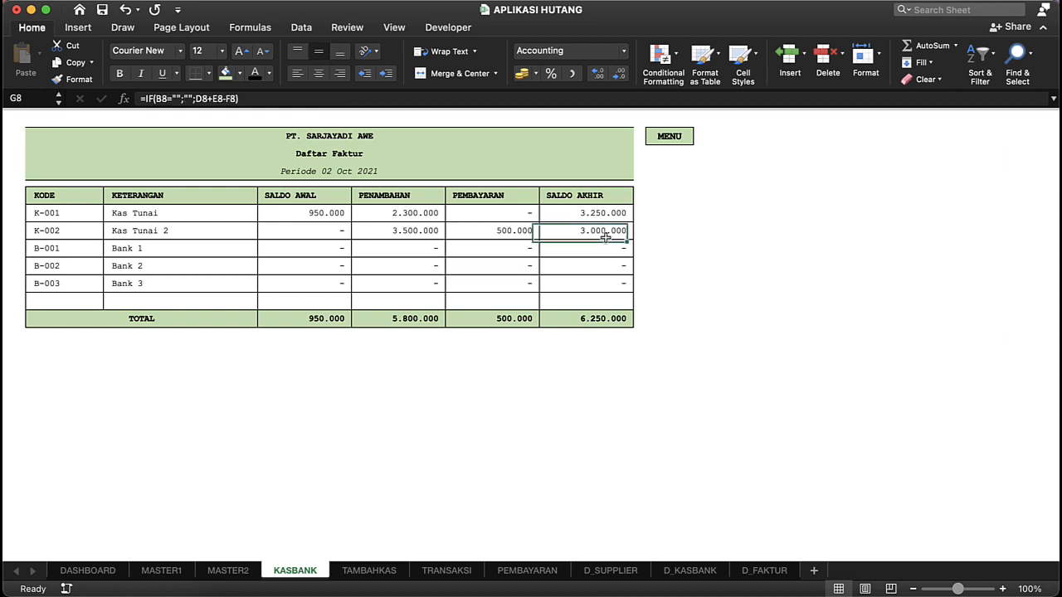
Step: Review the bank account balance cells and the KETERANGAN entries for Kas Tunai, Kas Tunai 2 and Bank 1
{"action": "left_click", "coordinate": [559, 276]}
{"action": "left_click", "coordinate": [395, 283]}
{"action": "left_click", "coordinate": [312, 284]}
{"action": "left_click", "coordinate": [191, 255]}
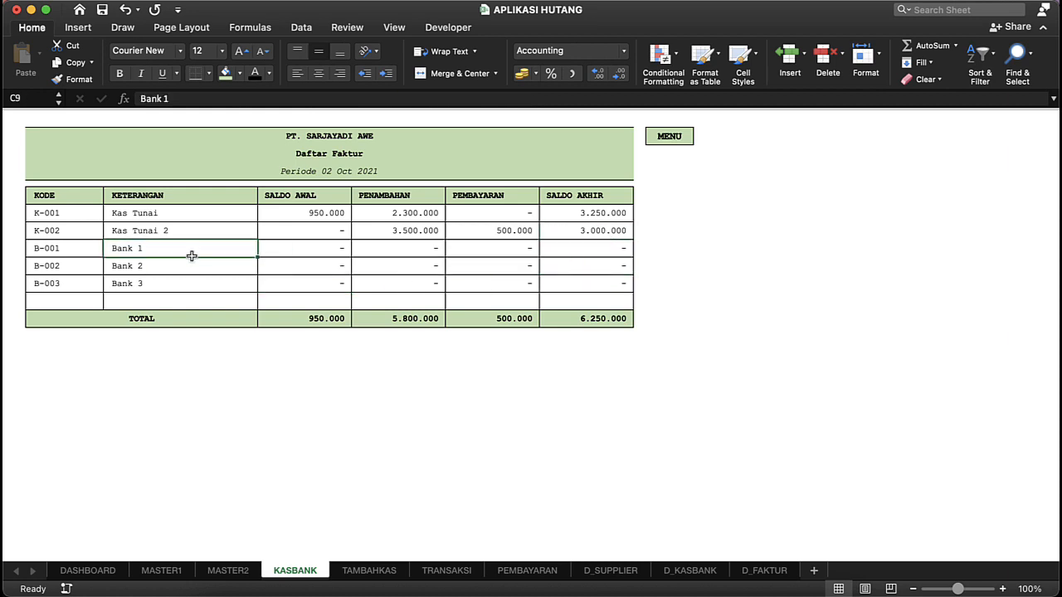
{"action": "left_click", "coordinate": [150, 230]}
{"action": "left_click", "coordinate": [158, 247]}
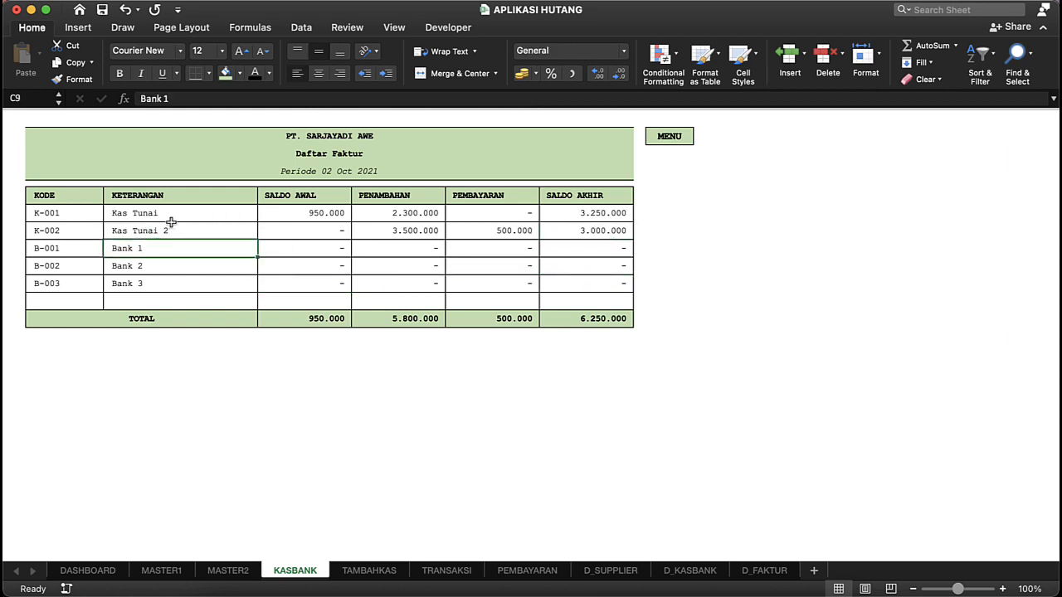
{"action": "left_click", "coordinate": [170, 218]}
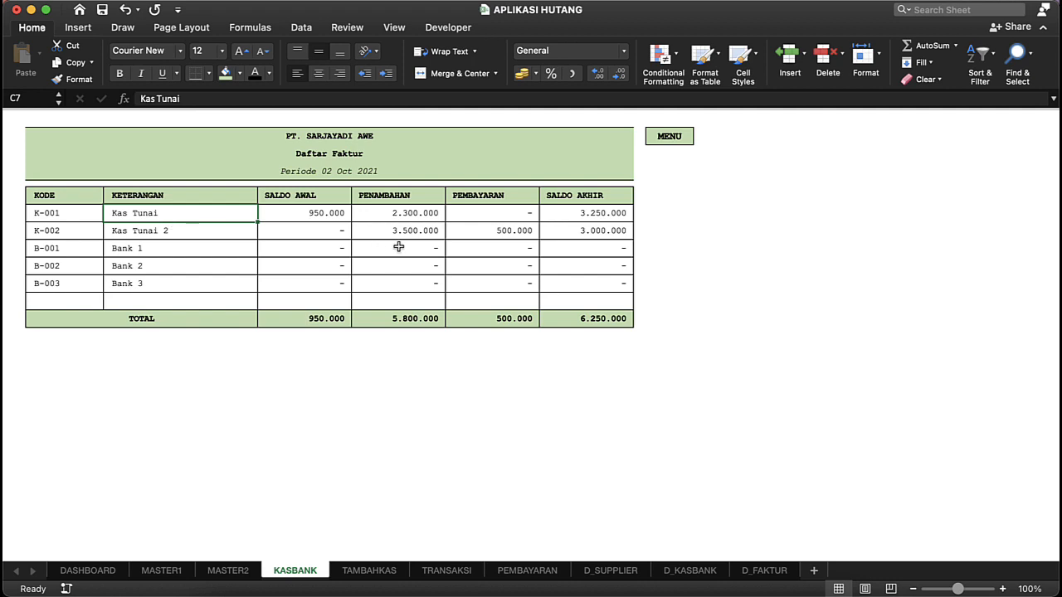
Step: Compare the balance formulas of Kas Tunai and Kas Tunai 2 from SALDO AWAL to SALDO AKHIR
{"action": "left_click", "coordinate": [526, 241]}
{"action": "left_click", "coordinate": [520, 225]}
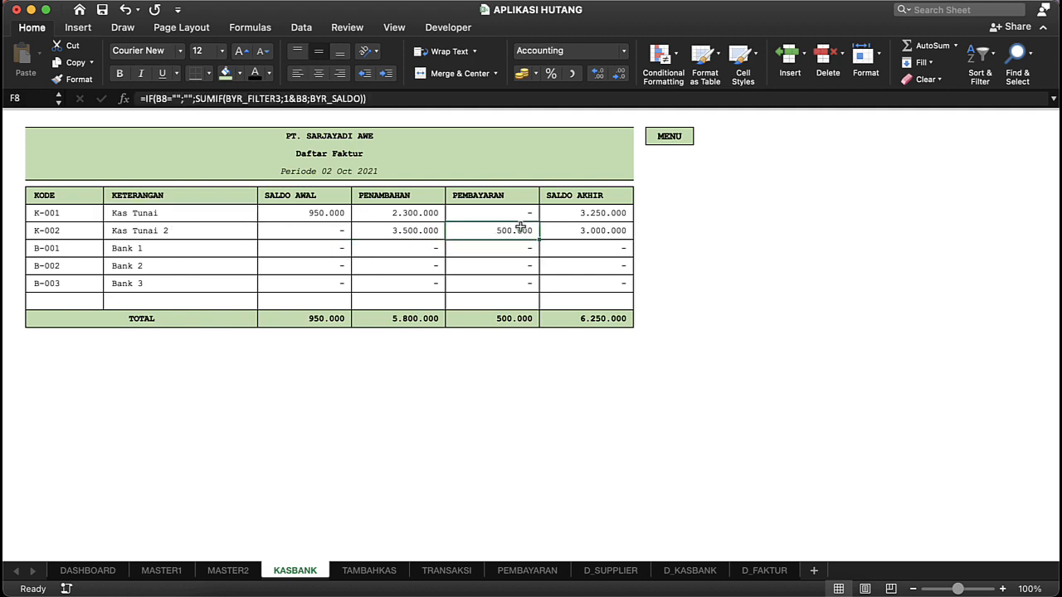
{"action": "left_click", "coordinate": [424, 231]}
{"action": "left_click", "coordinate": [579, 213]}
{"action": "left_click", "coordinate": [342, 211]}
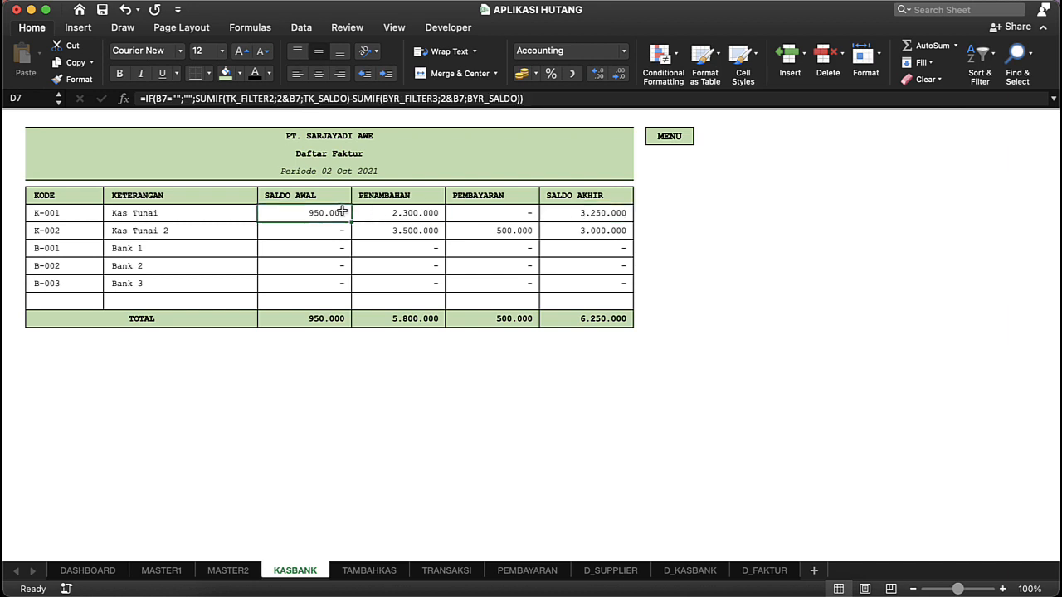
{"action": "key", "text": "shift+Right"}
{"action": "key", "text": "Right"}
{"action": "key", "text": "Right"}
{"action": "key", "text": "Right"}
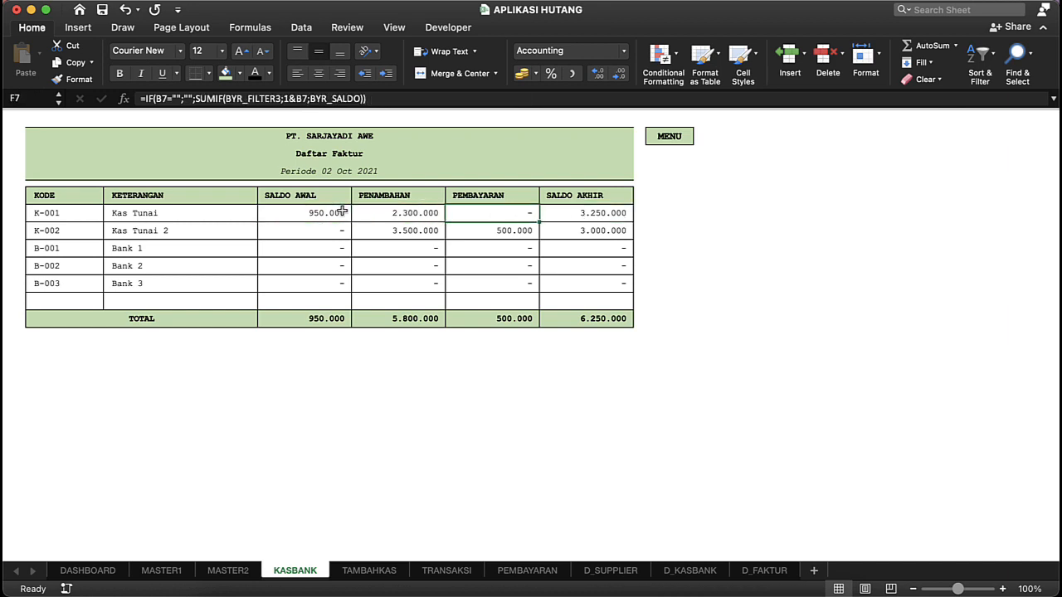
Step: Return to the dashboard and open the Transaksi report listing the invoice transactions
{"action": "left_click", "coordinate": [678, 138]}
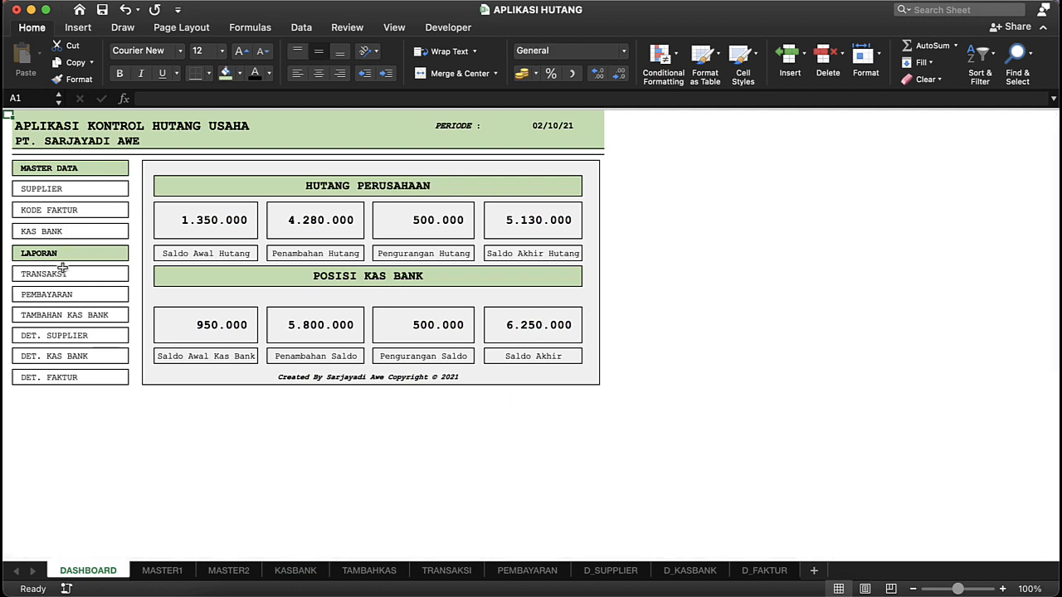
{"action": "left_click", "coordinate": [91, 253]}
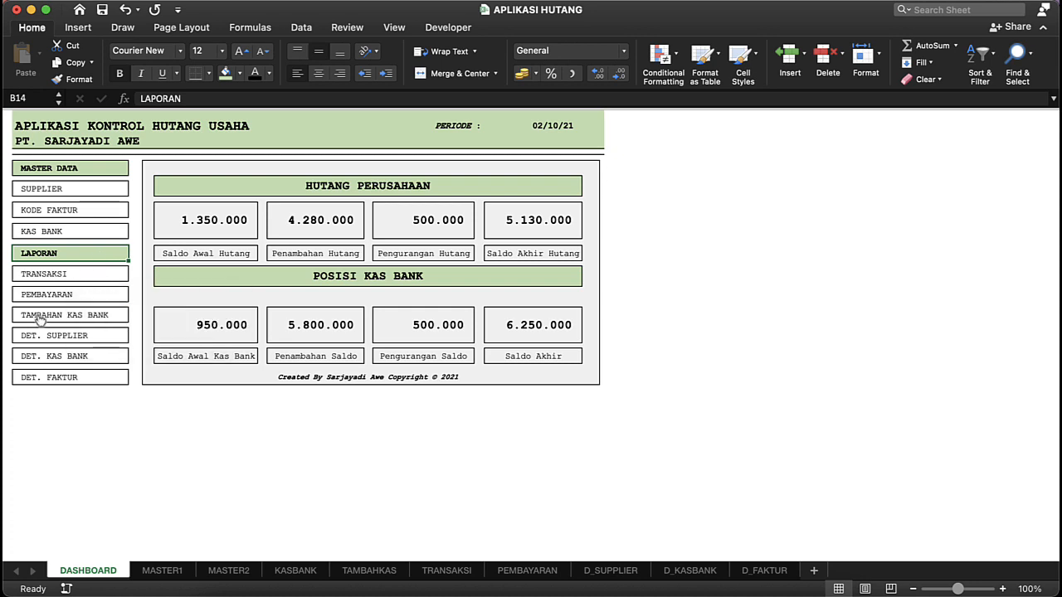
{"action": "left_click", "coordinate": [92, 275]}
{"action": "left_click", "coordinate": [166, 236]}
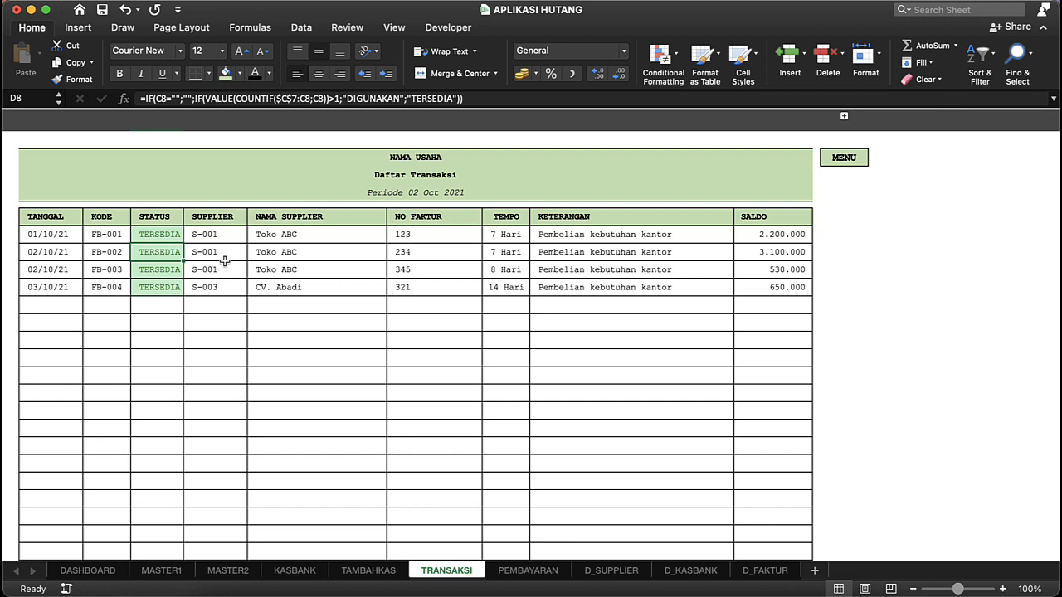
Step: Enter the transaction date 04/10/21 in the first empty TANGGAL row of the transaction list
{"action": "left_click", "coordinate": [45, 234]}
{"action": "left_click", "coordinate": [53, 288]}
{"action": "left_click", "coordinate": [53, 308]}
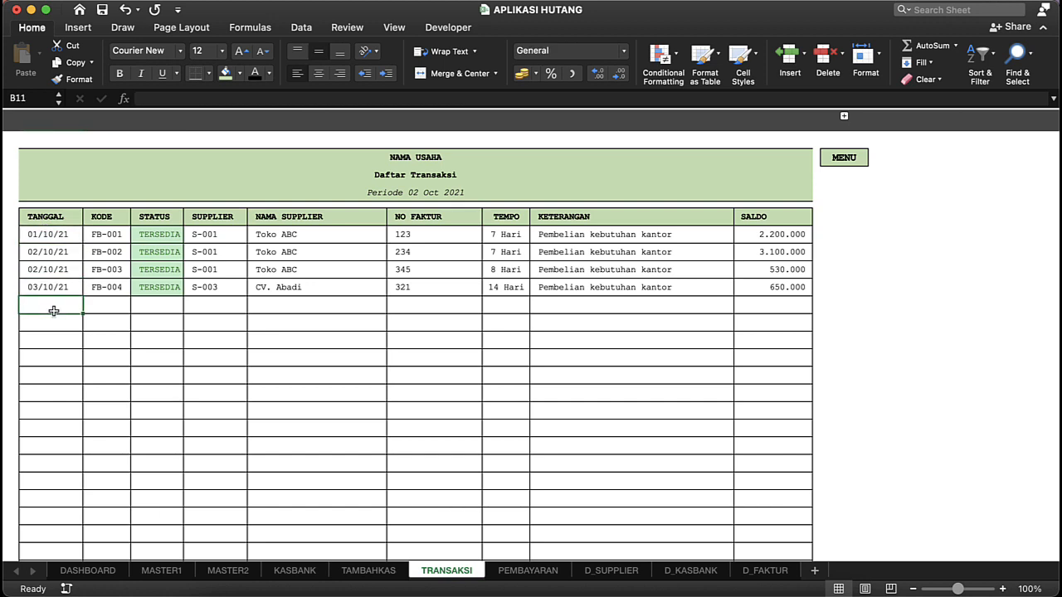
{"action": "type", "text": "4"}
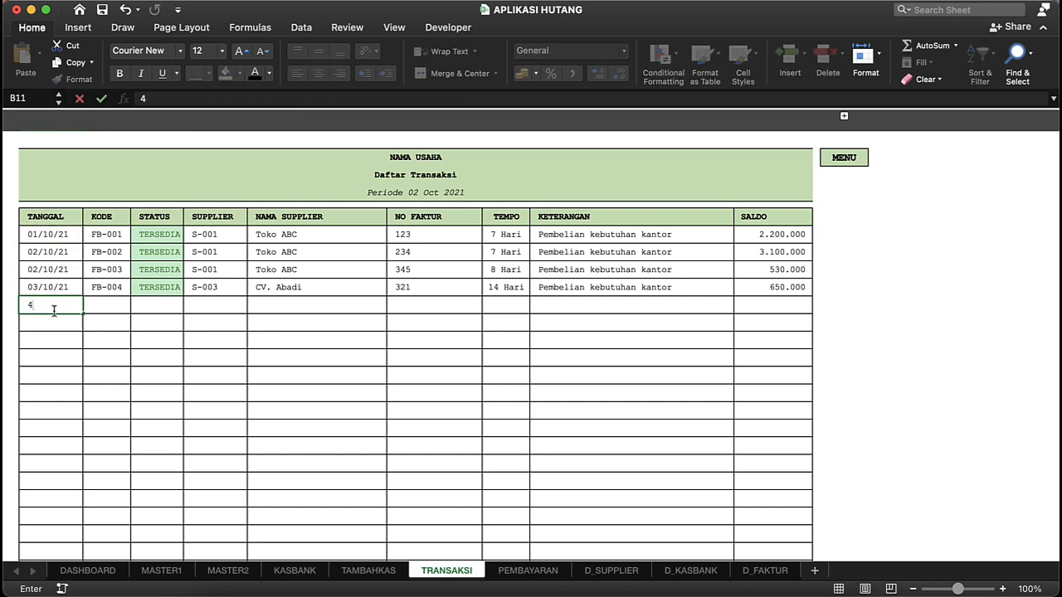
{"action": "type", "text": "/10/21"}
{"action": "key", "text": "Tab"}
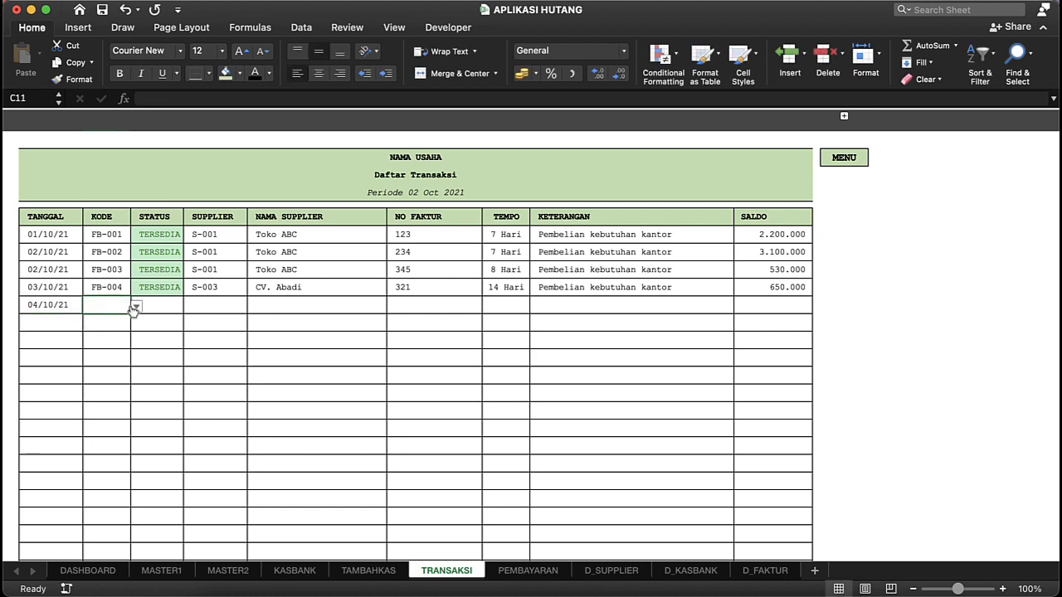
Step: Choose the invoice code FB-004 for the 04/10/21 transaction and check its STATUS formula
{"action": "left_click", "coordinate": [136, 308]}
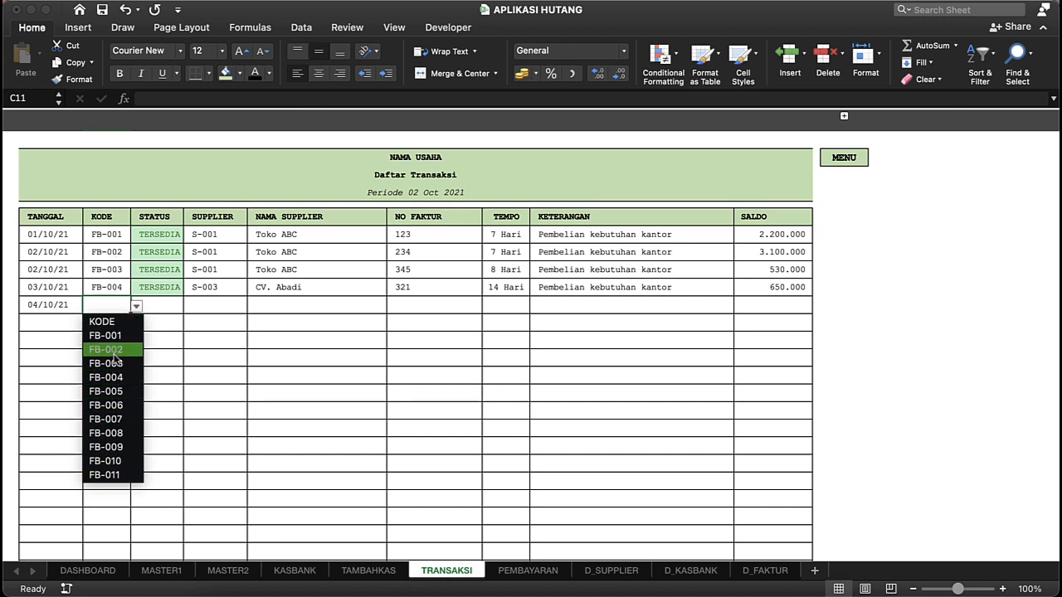
{"action": "left_click", "coordinate": [119, 378]}
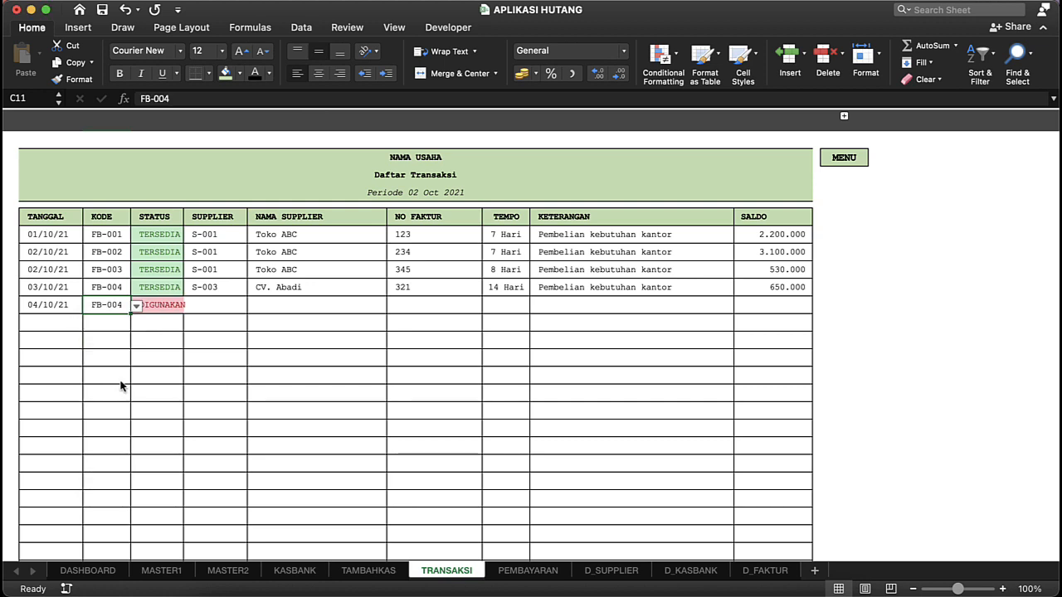
{"action": "left_click", "coordinate": [166, 309]}
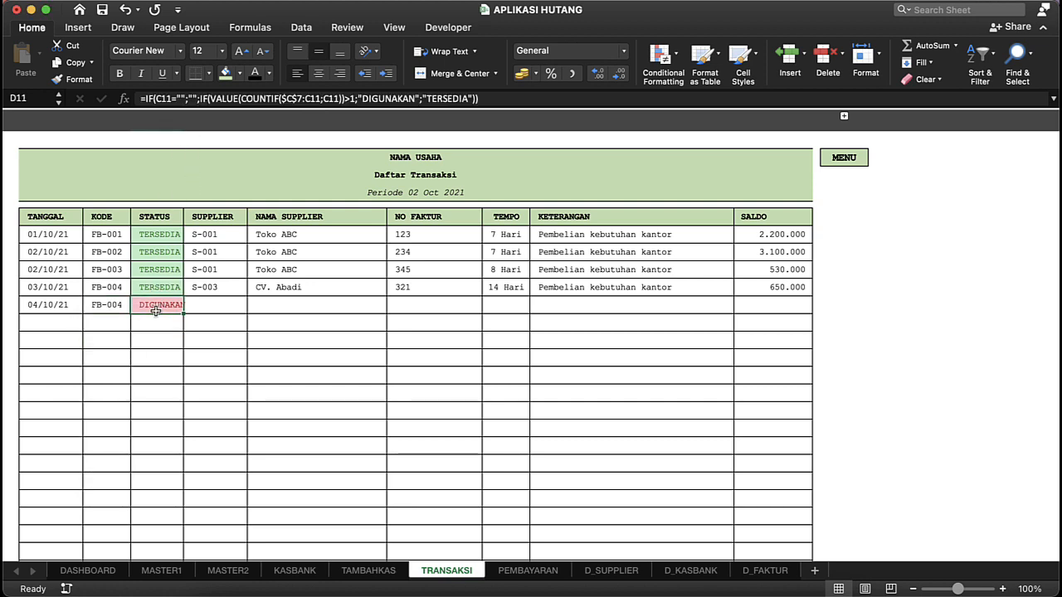
Step: Turn on the sheet headings, widen the STATUS column enough to fit its DIGUNAKAN entry, and hide the headings again
{"action": "left_click", "coordinate": [384, 29]}
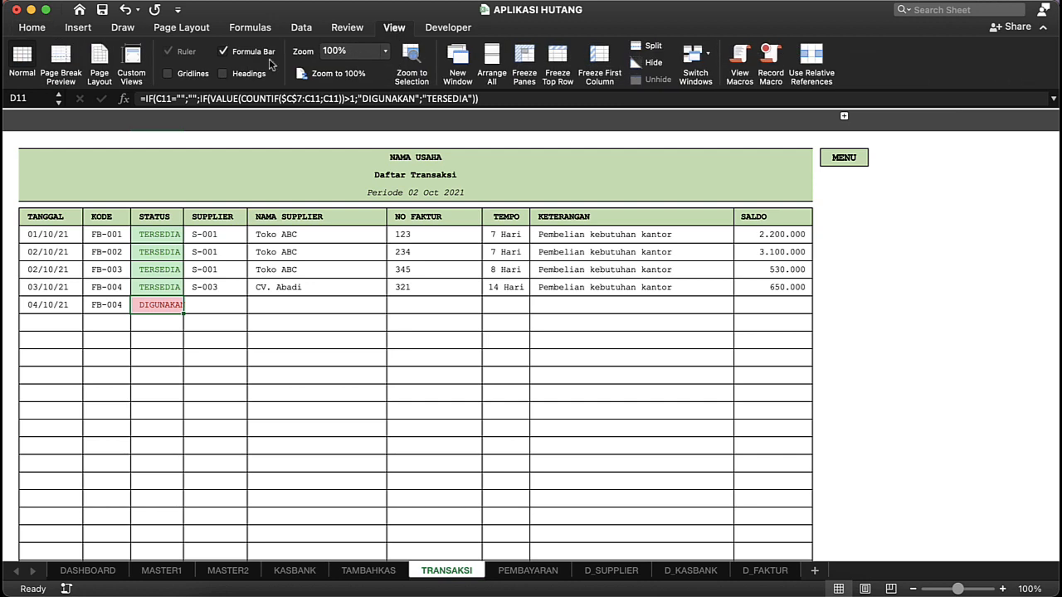
{"action": "left_click", "coordinate": [223, 73]}
{"action": "left_click", "coordinate": [189, 139]}
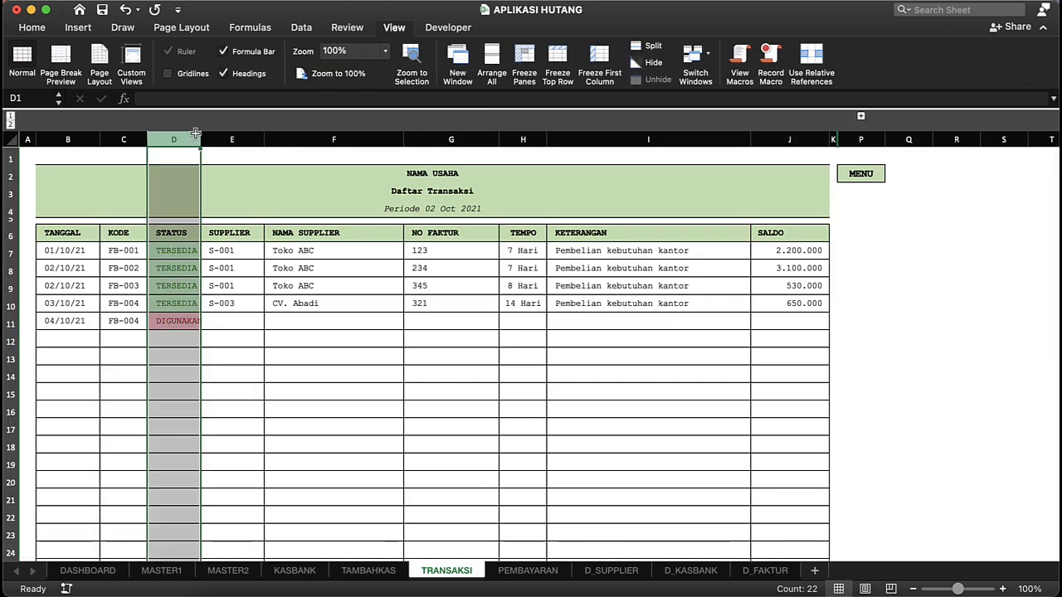
{"action": "left_click_drag", "start_coordinate": [200, 139], "coordinate": [196, 135]}
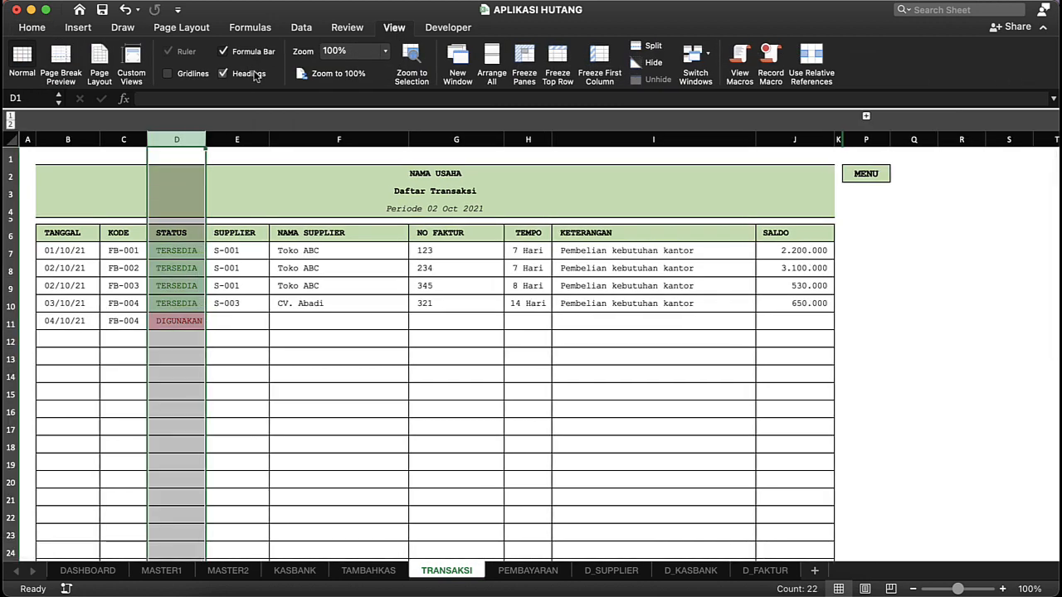
{"action": "left_click", "coordinate": [253, 73]}
{"action": "left_click", "coordinate": [217, 216]}
{"action": "left_click", "coordinate": [162, 302]}
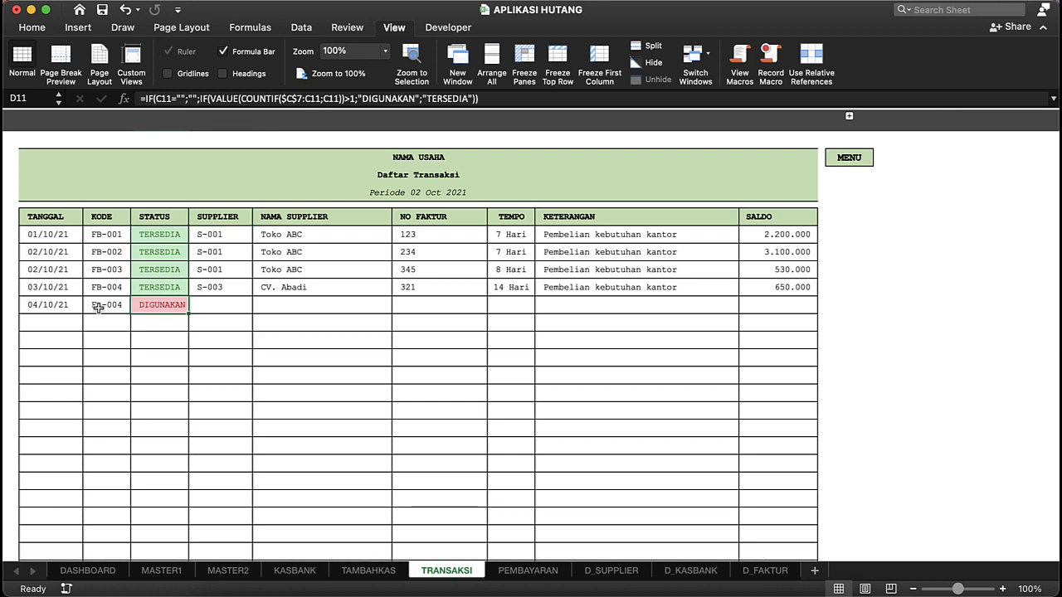
Step: Try the invoice code FB-003 for the 04/10/21 transaction
{"action": "left_click", "coordinate": [98, 308]}
{"action": "left_click", "coordinate": [135, 307]}
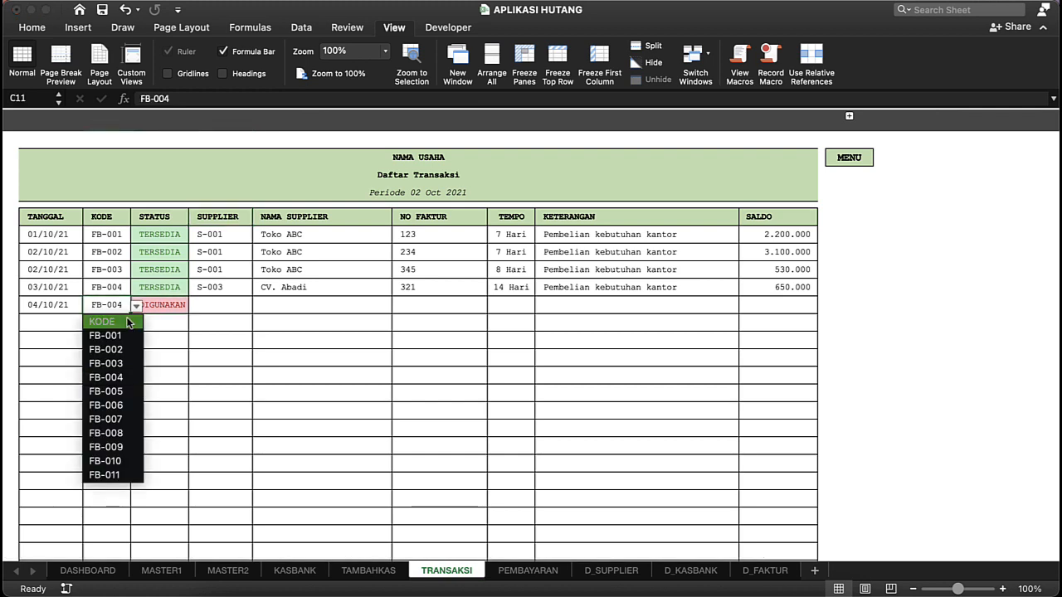
{"action": "left_click", "coordinate": [113, 361]}
{"action": "left_click", "coordinate": [118, 333]}
Step: Choose the invoice code FB-005 for the 04/10/21 transaction and check its STATUS against the codes in the KODE column
{"action": "left_click", "coordinate": [118, 305]}
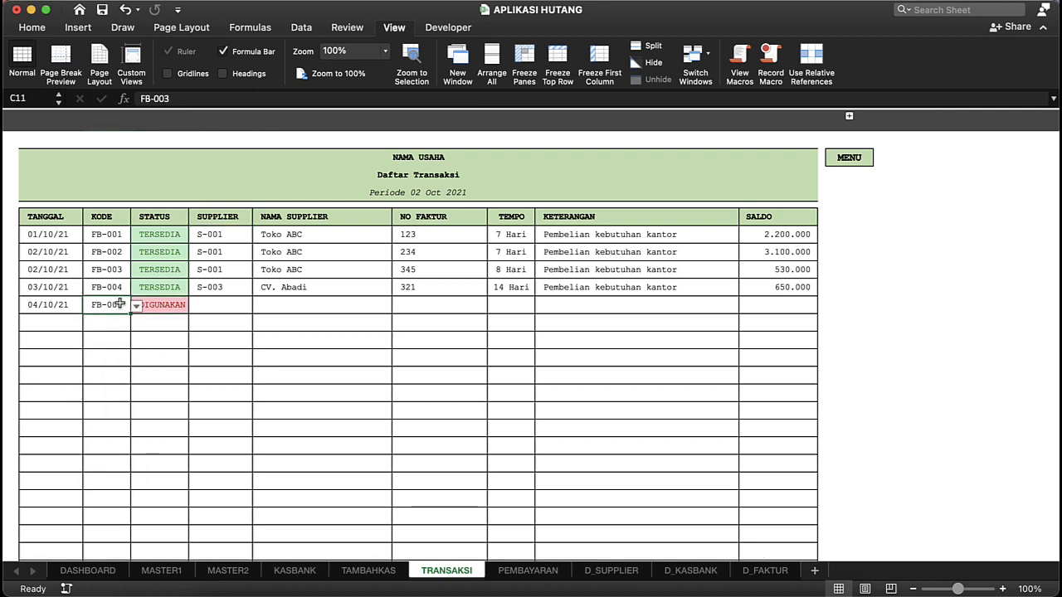
{"action": "left_click", "coordinate": [136, 306]}
{"action": "left_click", "coordinate": [109, 391]}
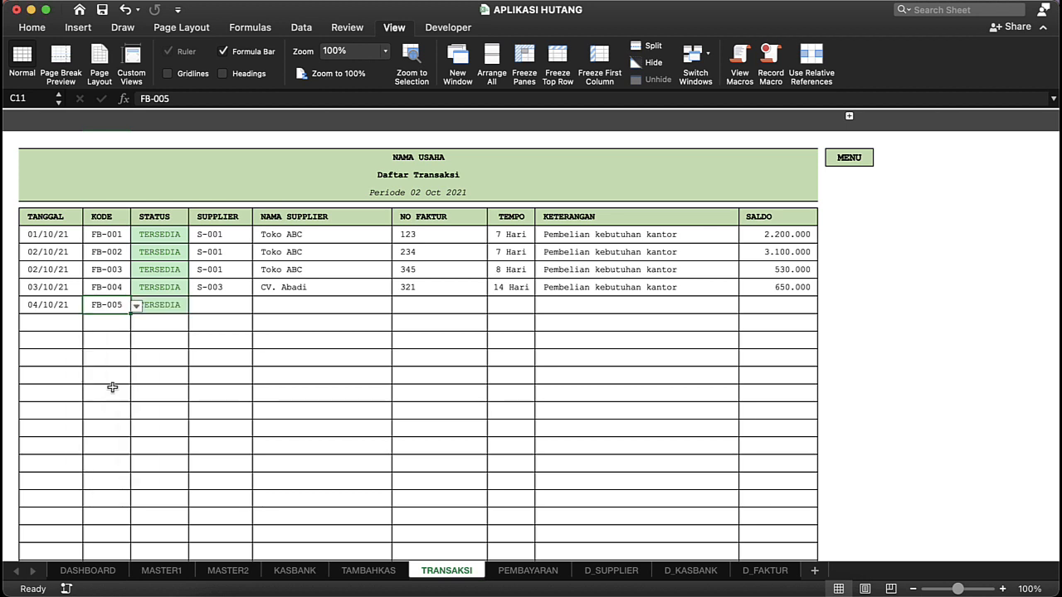
{"action": "left_click", "coordinate": [174, 356]}
{"action": "left_click", "coordinate": [200, 305]}
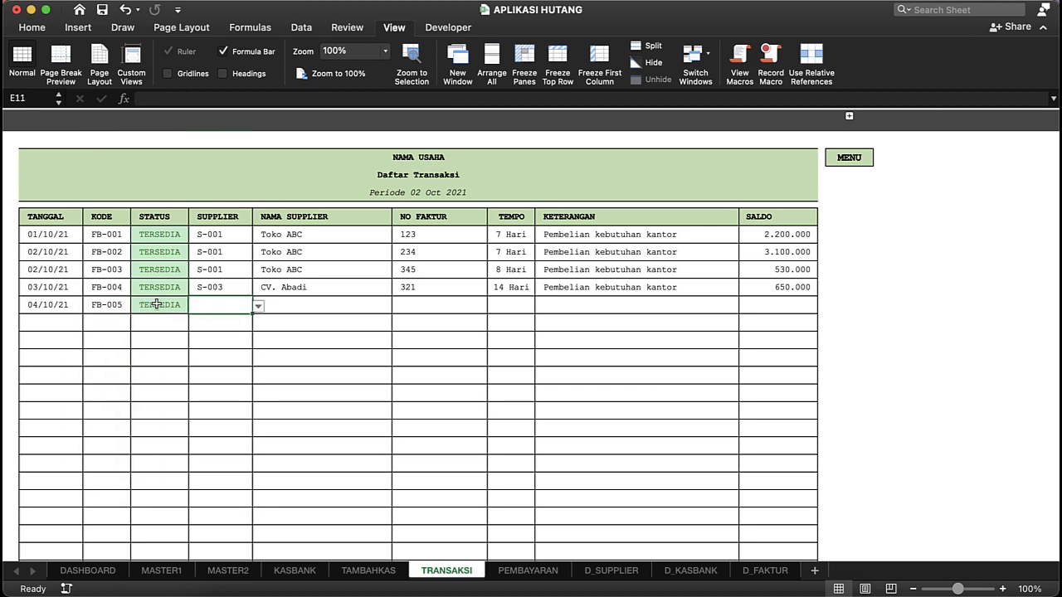
{"action": "left_click", "coordinate": [153, 304]}
{"action": "left_click_drag", "start_coordinate": [105, 235], "coordinate": [113, 311]}
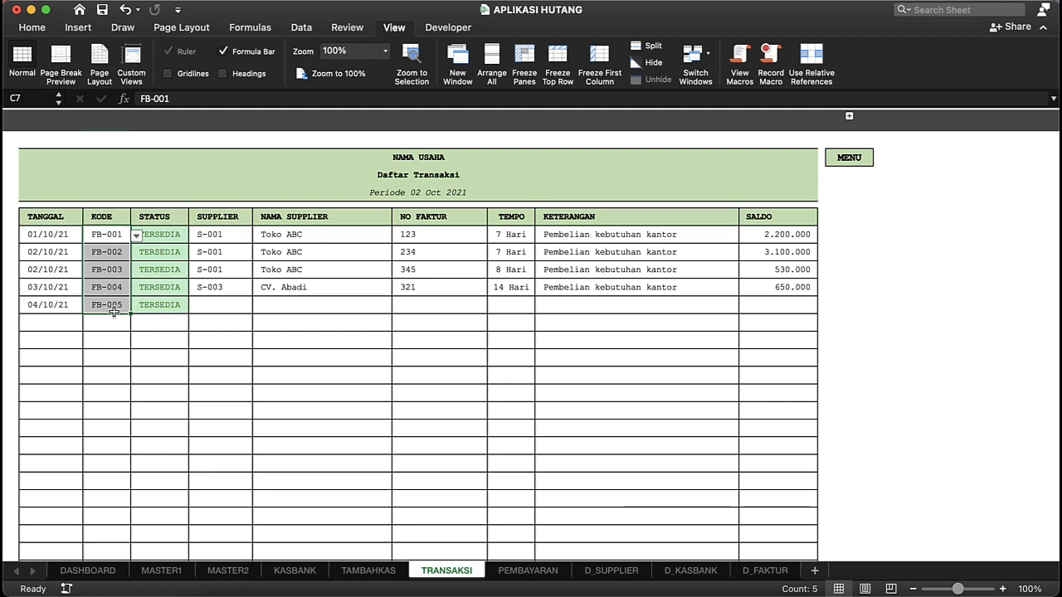
Step: Choose supplier code S-001 for the 04/10/21 transaction and check the formula that fills in NAMA SUPPLIER
{"action": "left_click", "coordinate": [228, 313]}
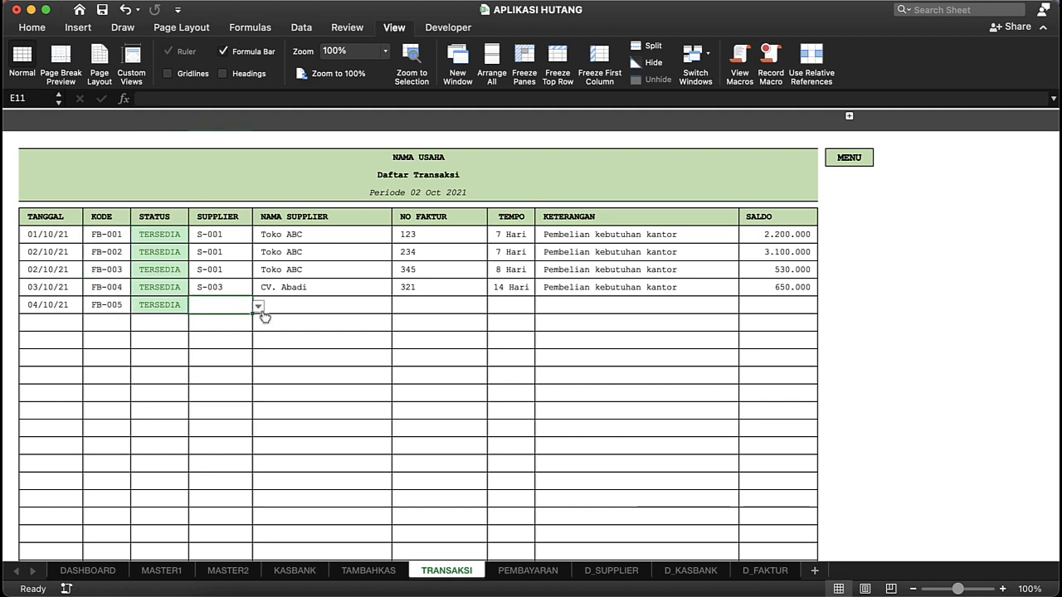
{"action": "left_click", "coordinate": [259, 308]}
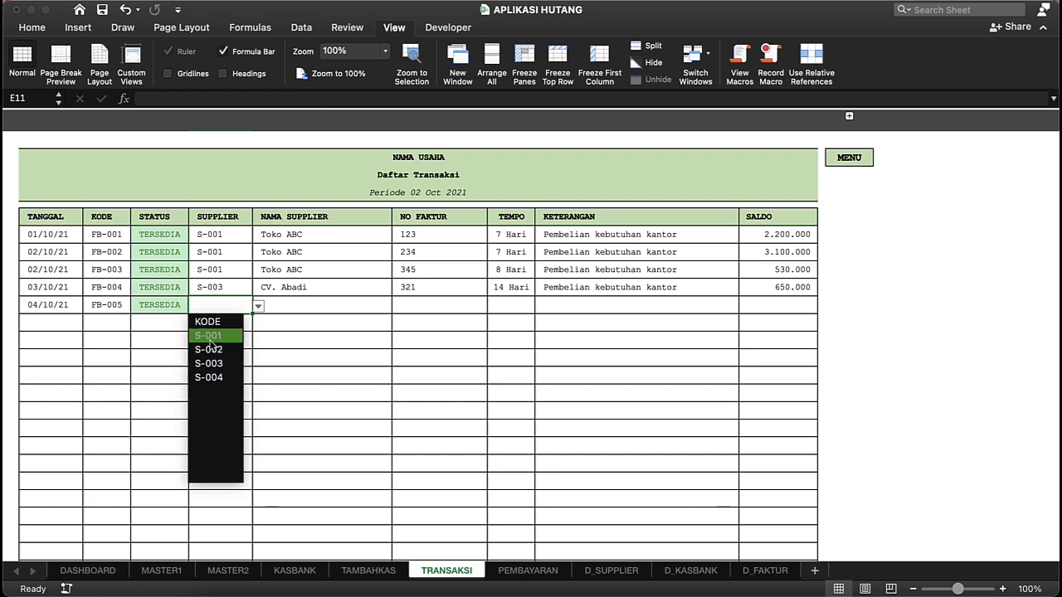
{"action": "left_click", "coordinate": [209, 336]}
{"action": "left_click", "coordinate": [311, 304]}
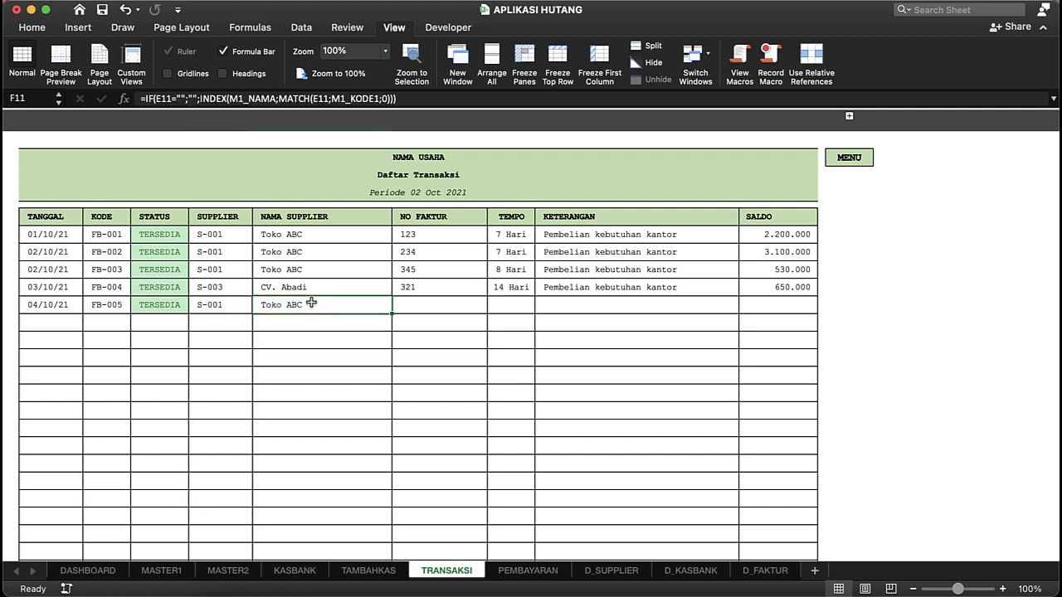
Step: Change the supplier code of the 04/10/21 transaction to S-004 and check its NAMA SUPPLIER cell
{"action": "left_click", "coordinate": [238, 307]}
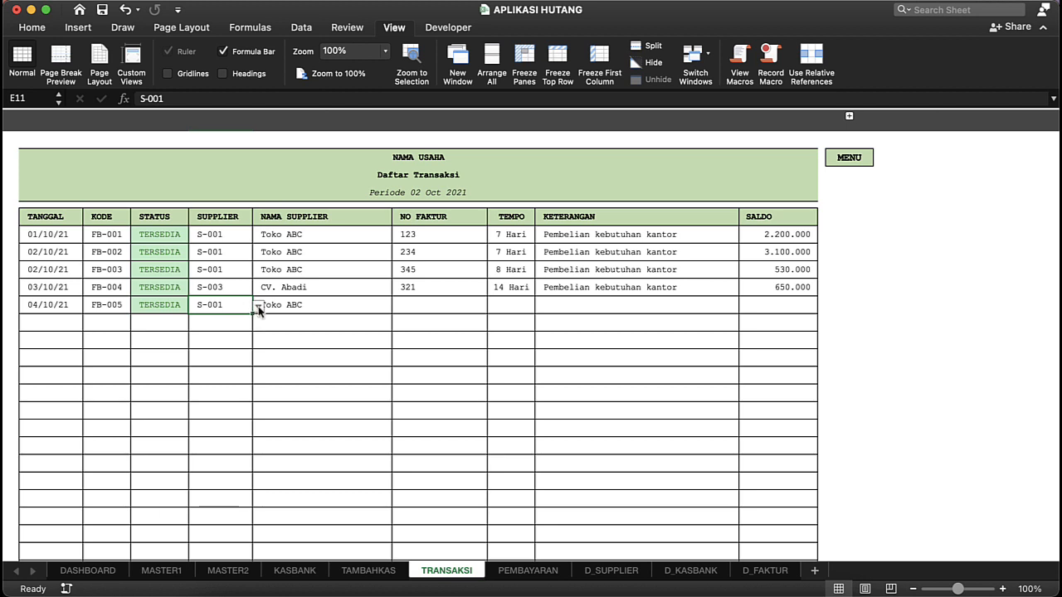
{"action": "left_click", "coordinate": [258, 306]}
{"action": "left_click", "coordinate": [214, 378]}
{"action": "left_click", "coordinate": [368, 305]}
Step: Enter invoice number XS12345 and a TEMPO of 7 days for the FB-005 transaction
{"action": "left_click", "coordinate": [425, 302]}
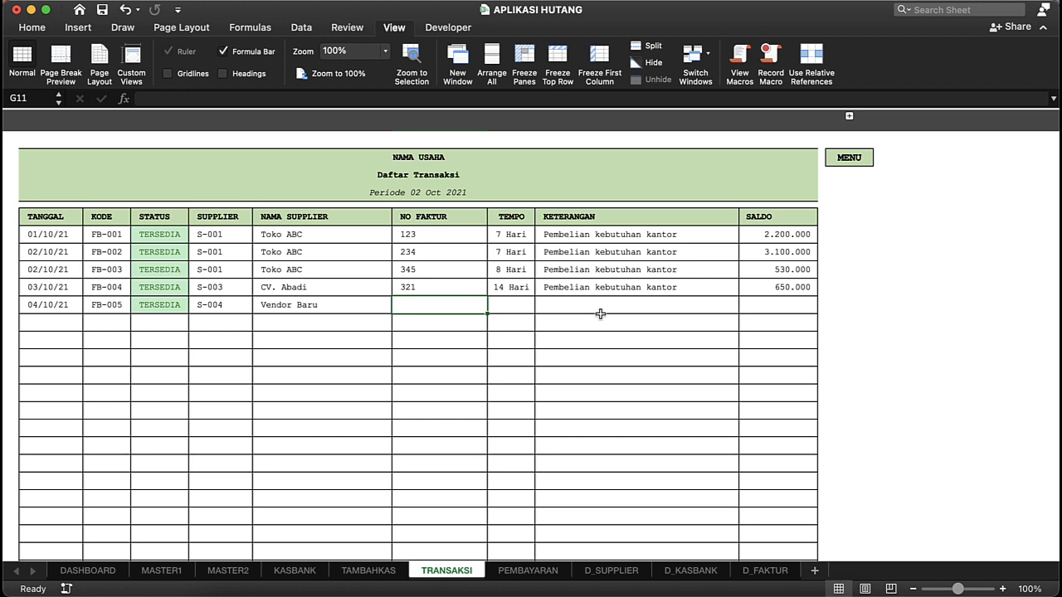
{"action": "type", "text": "XS12345"}
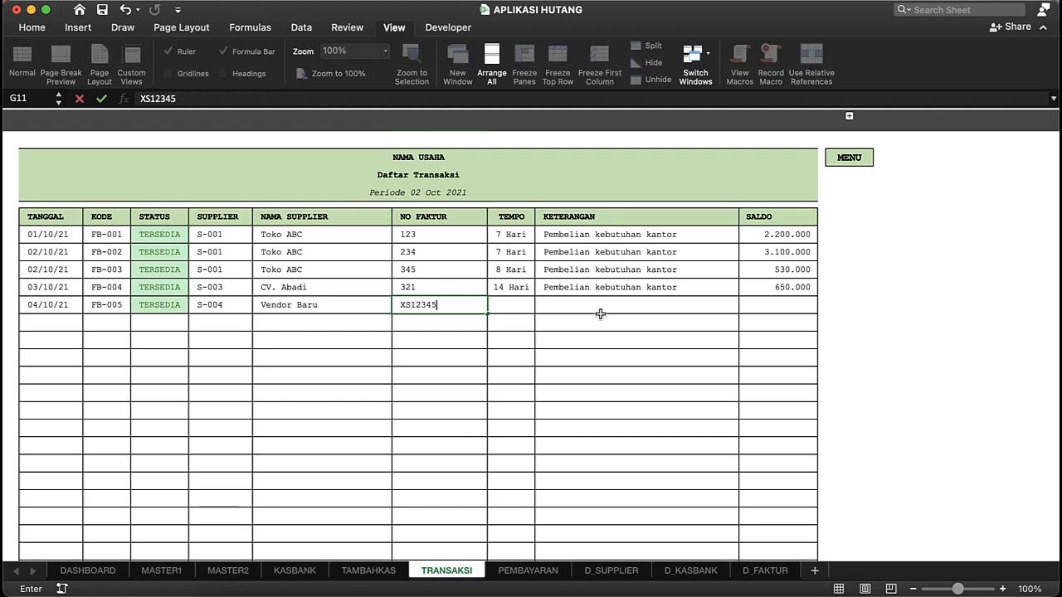
{"action": "left_click", "coordinate": [508, 290]}
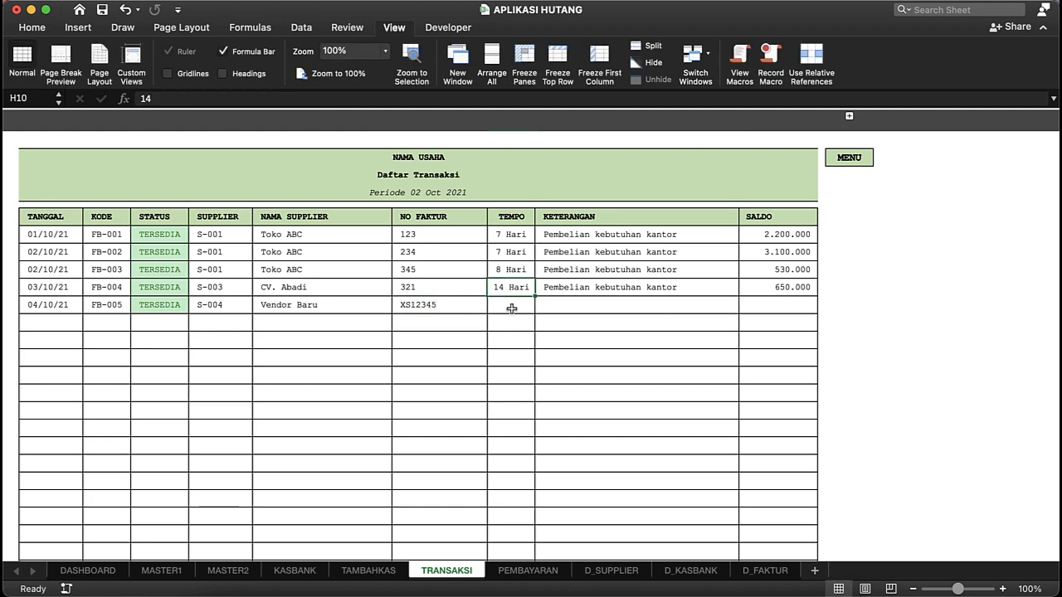
{"action": "left_click", "coordinate": [512, 308]}
{"action": "type", "text": "7"}
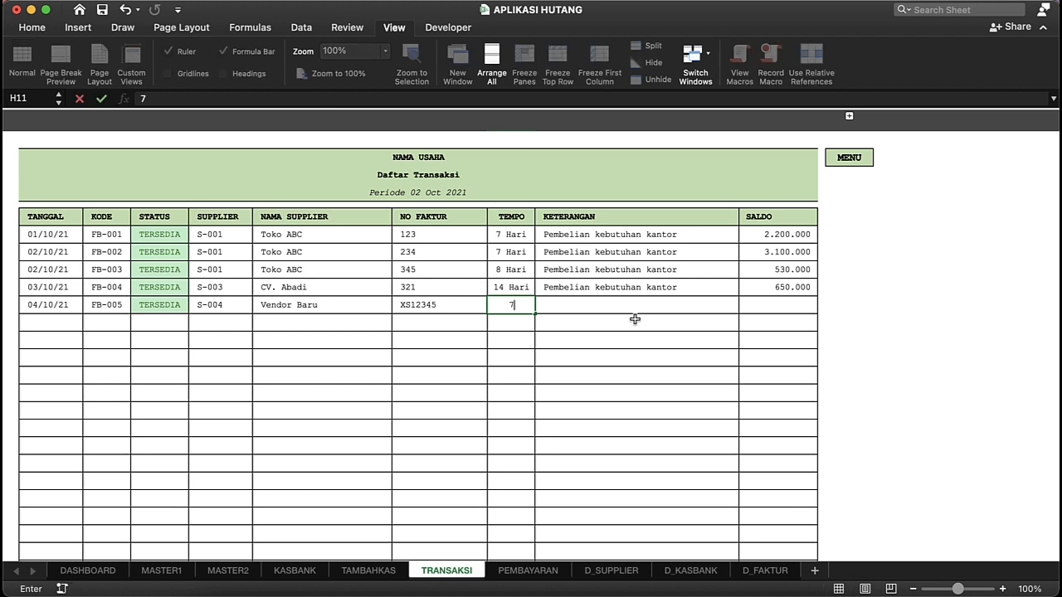
{"action": "key", "text": "Return"}
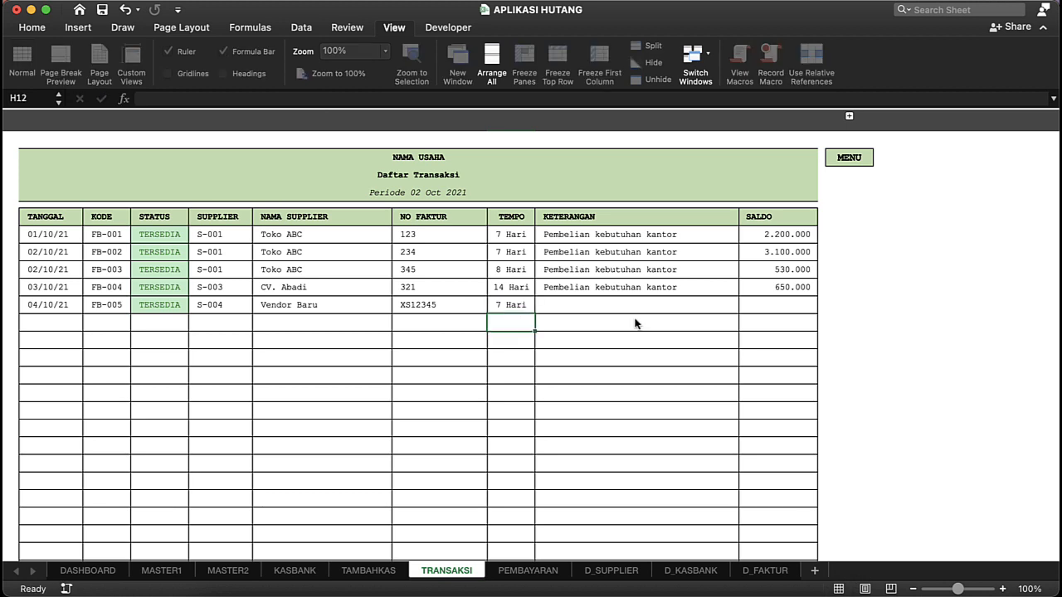
Step: Enter the KETERANGAN text "Pembelian Persediaan" for the FB-005 transaction
{"action": "left_click", "coordinate": [635, 322]}
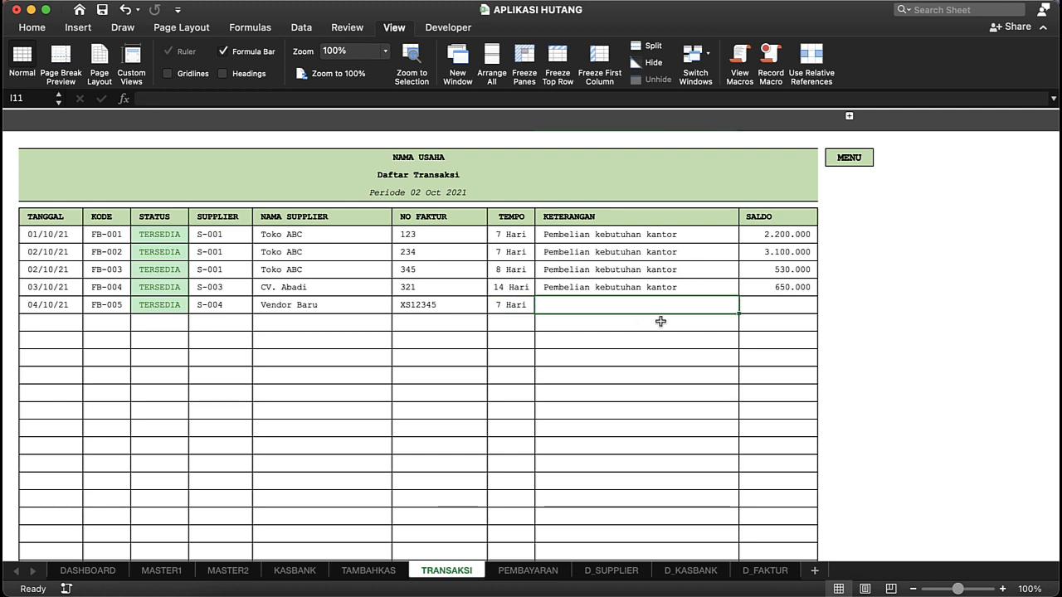
{"action": "type", "text": "Pebe"}
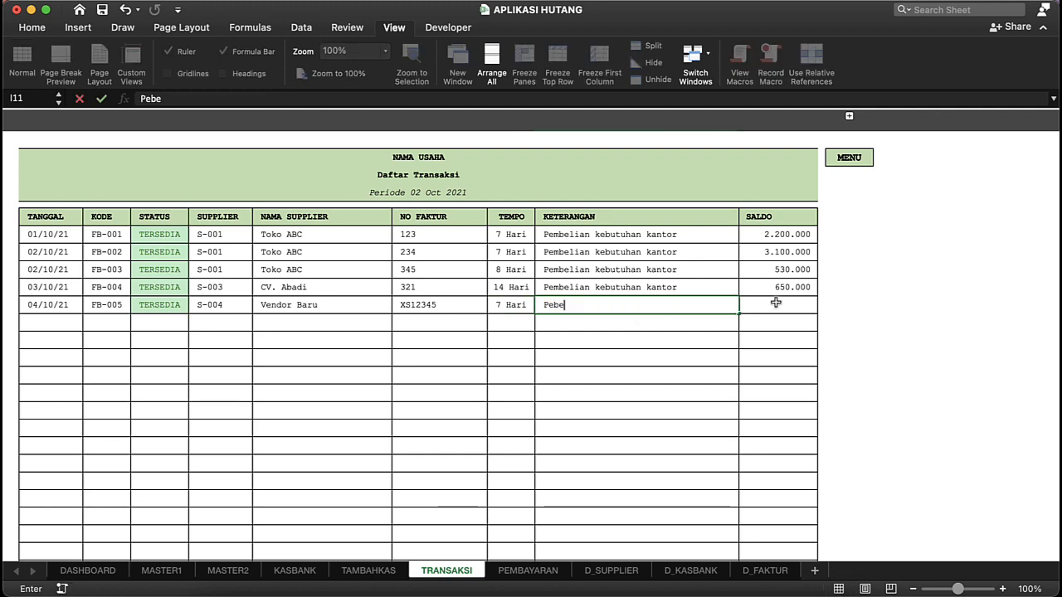
{"action": "key", "text": "BackSpace"}
{"action": "type", "text": "mbelian "}
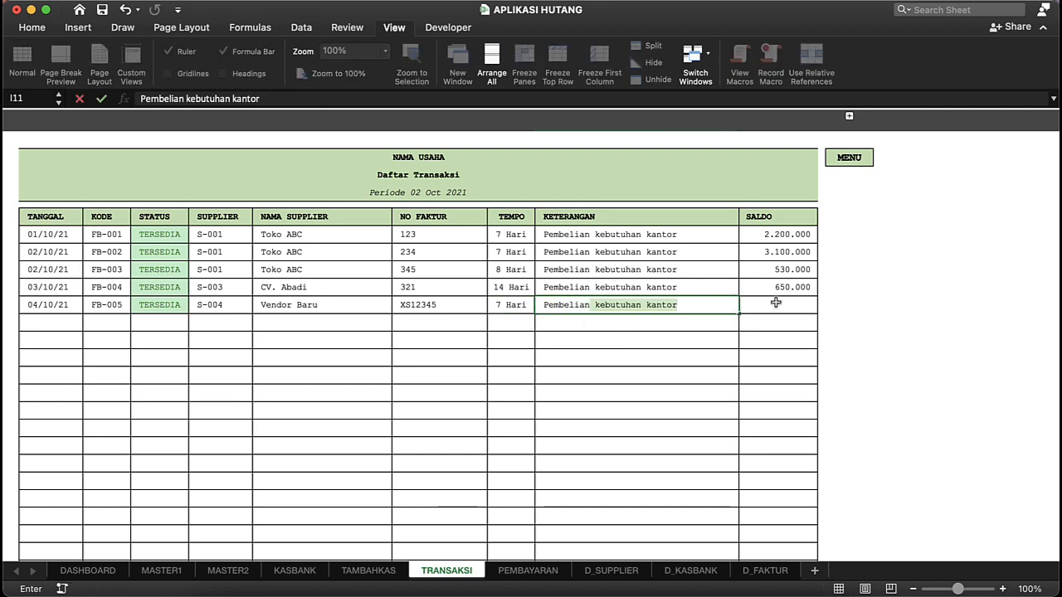
{"action": "type", "text": "P"}
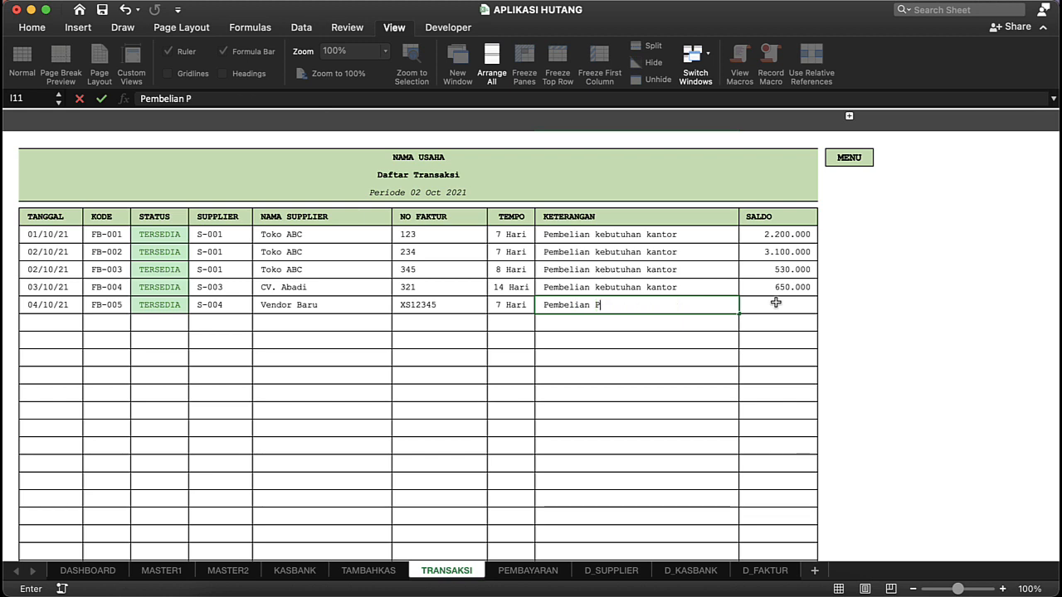
{"action": "type", "text": "ersediaan"}
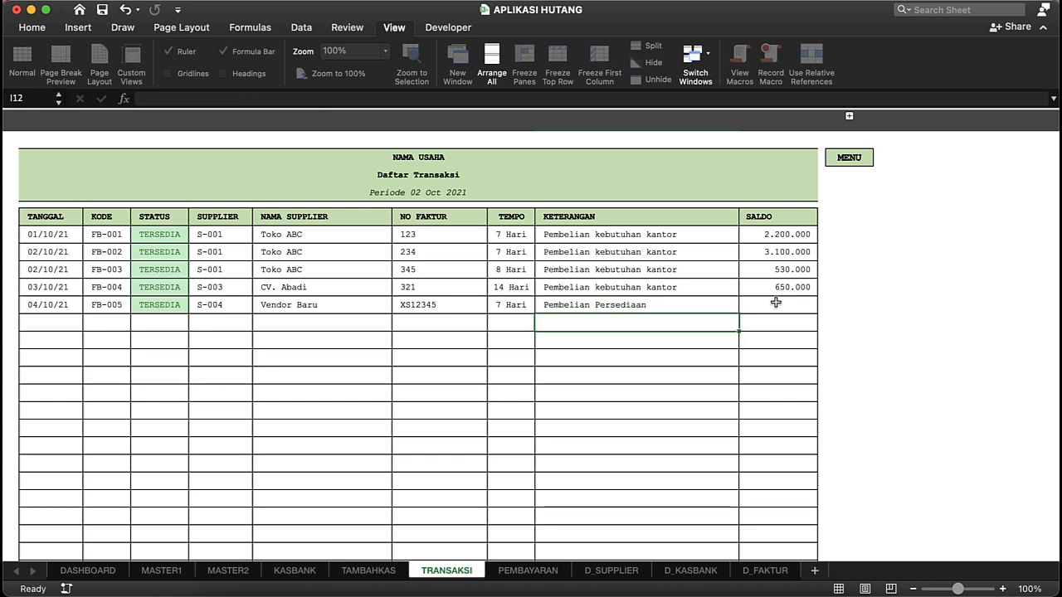
Step: Enter 1200000 as the SALDO of the FB-005 transaction and review the completed row
{"action": "left_click", "coordinate": [775, 304]}
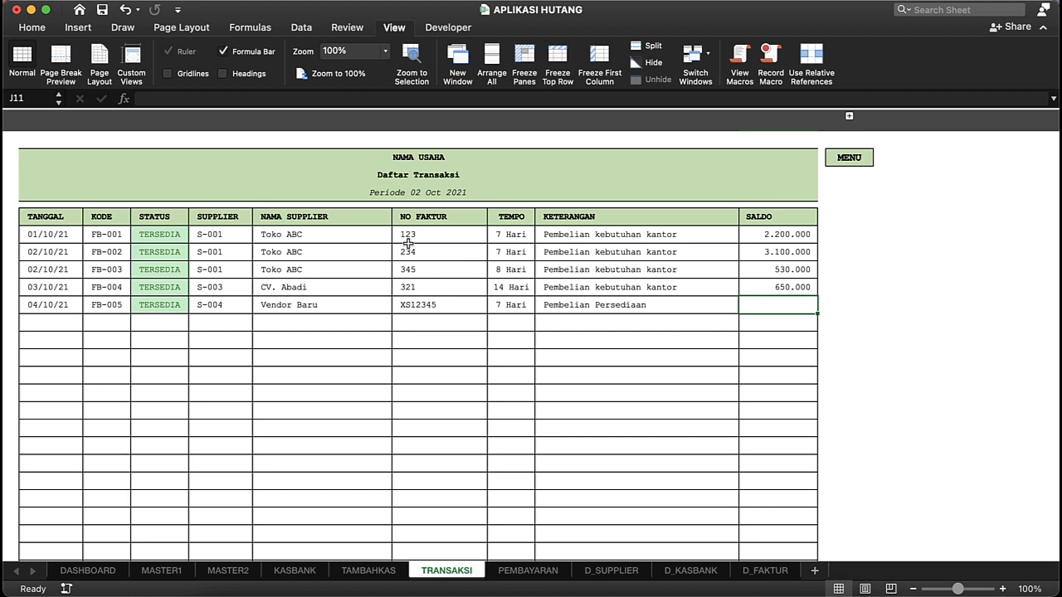
{"action": "type", "text": "1200000"}
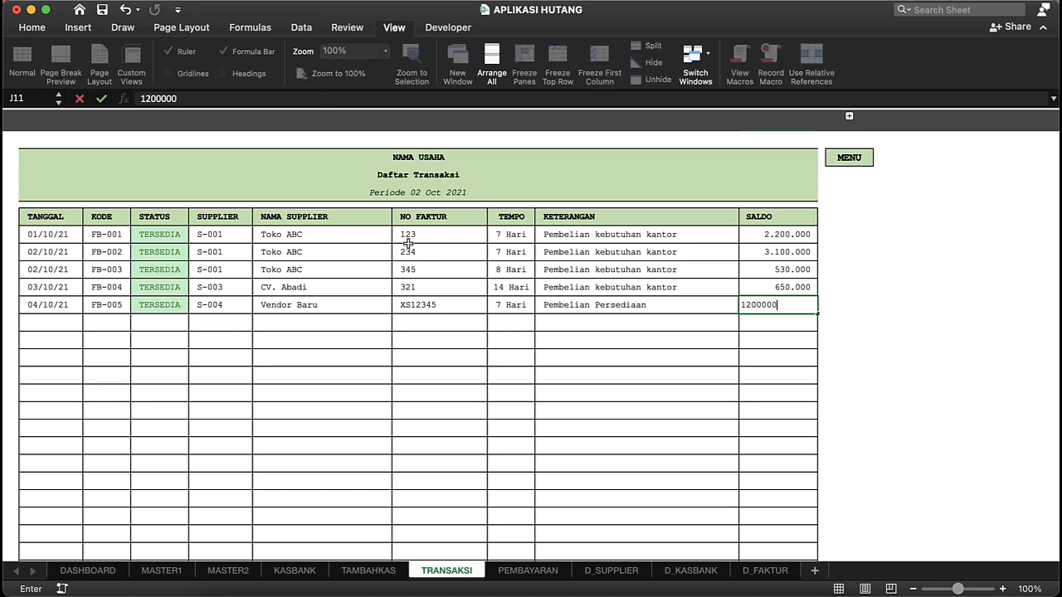
{"action": "key", "text": "Return"}
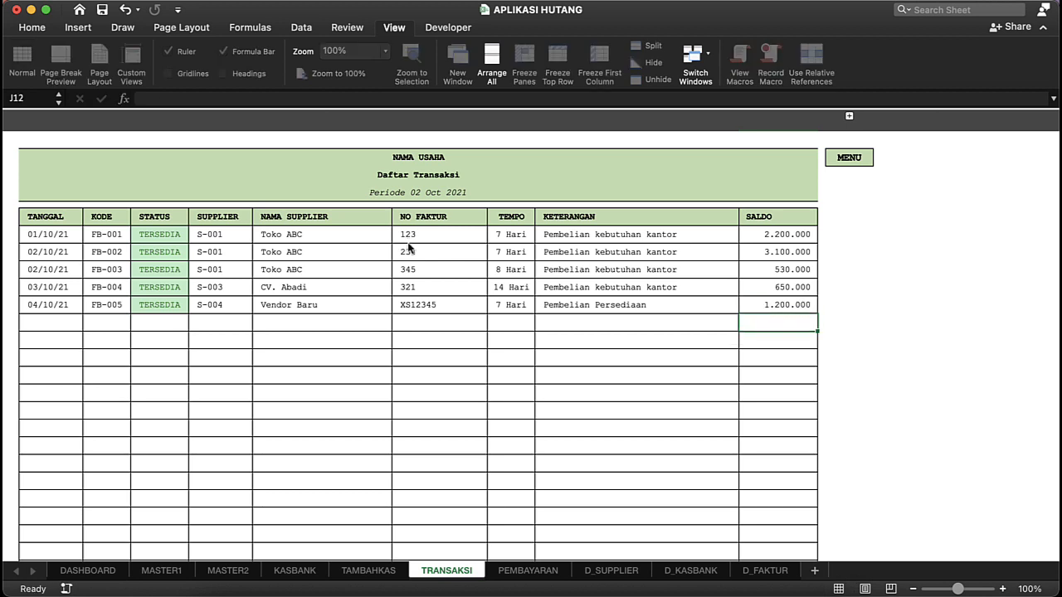
{"action": "left_click", "coordinate": [372, 323]}
{"action": "left_click", "coordinate": [560, 308]}
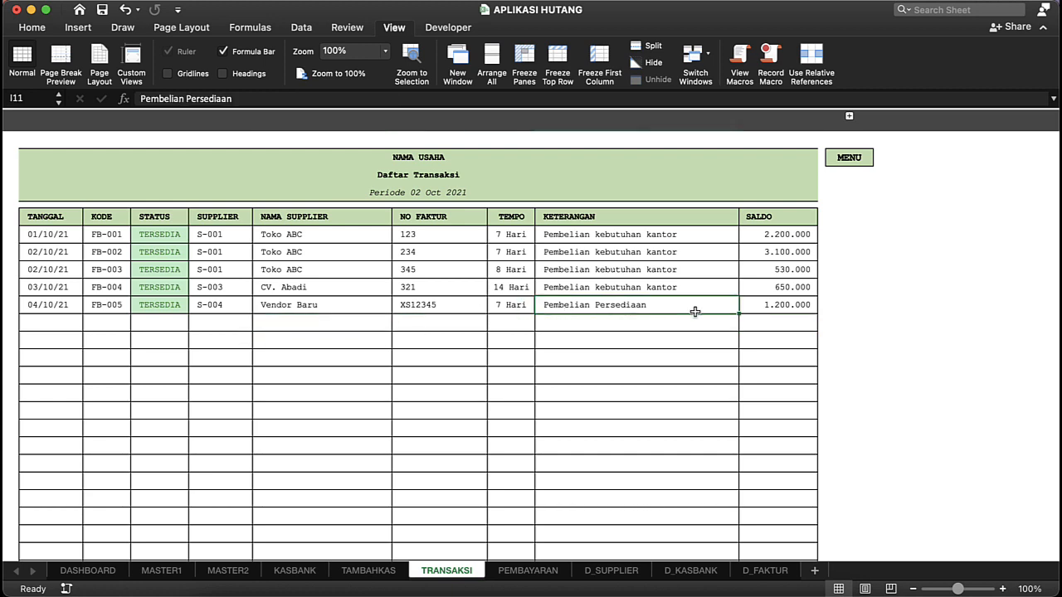
{"action": "left_click", "coordinate": [761, 308]}
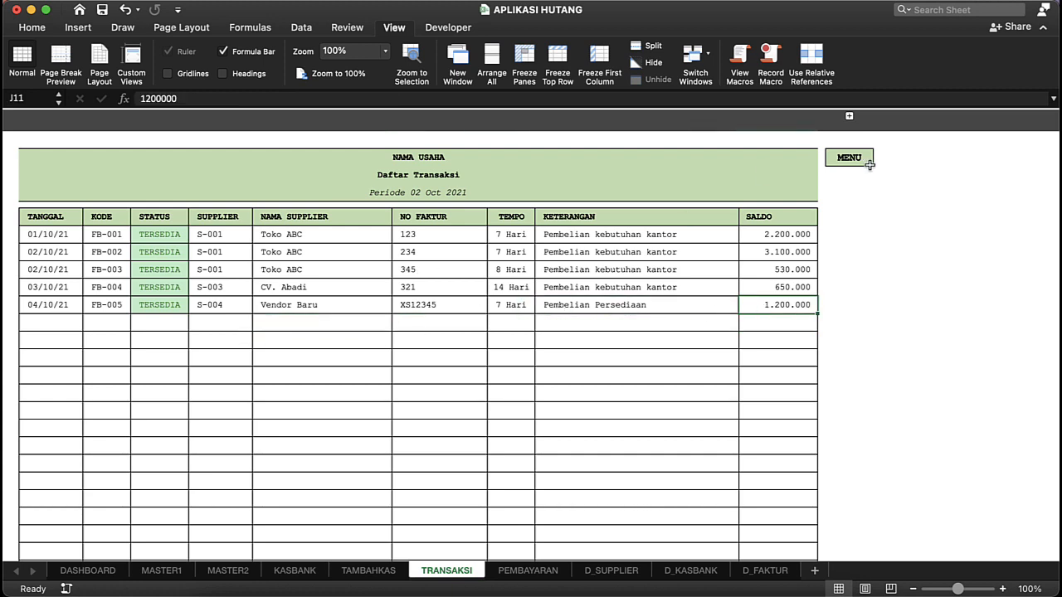
Step: Return to the dashboard and open the supplier master to check the PENAMBAHAN amount of Vendor Baru
{"action": "left_click", "coordinate": [855, 169]}
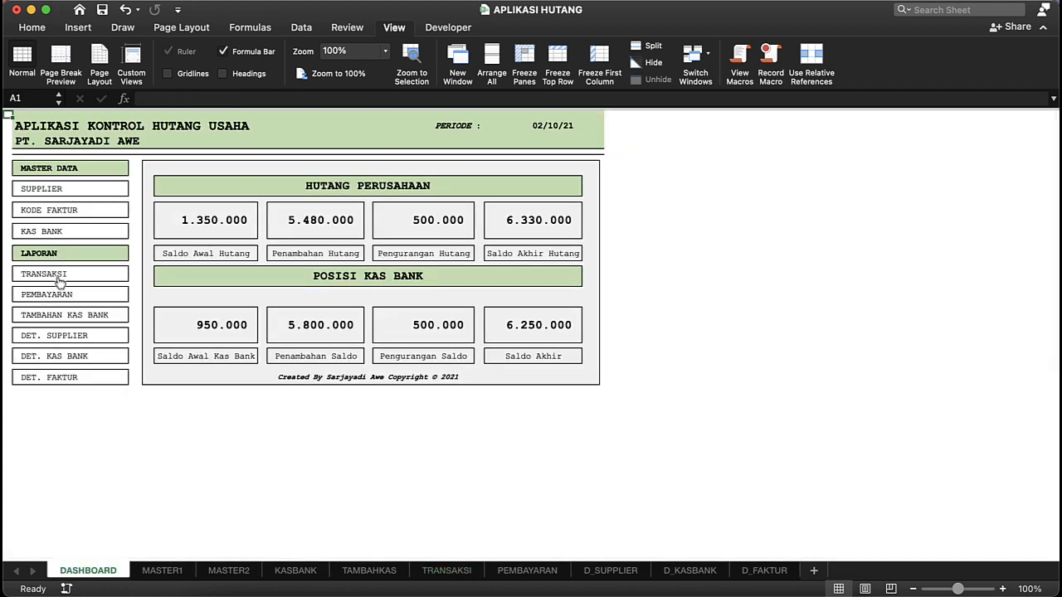
{"action": "left_click", "coordinate": [58, 191]}
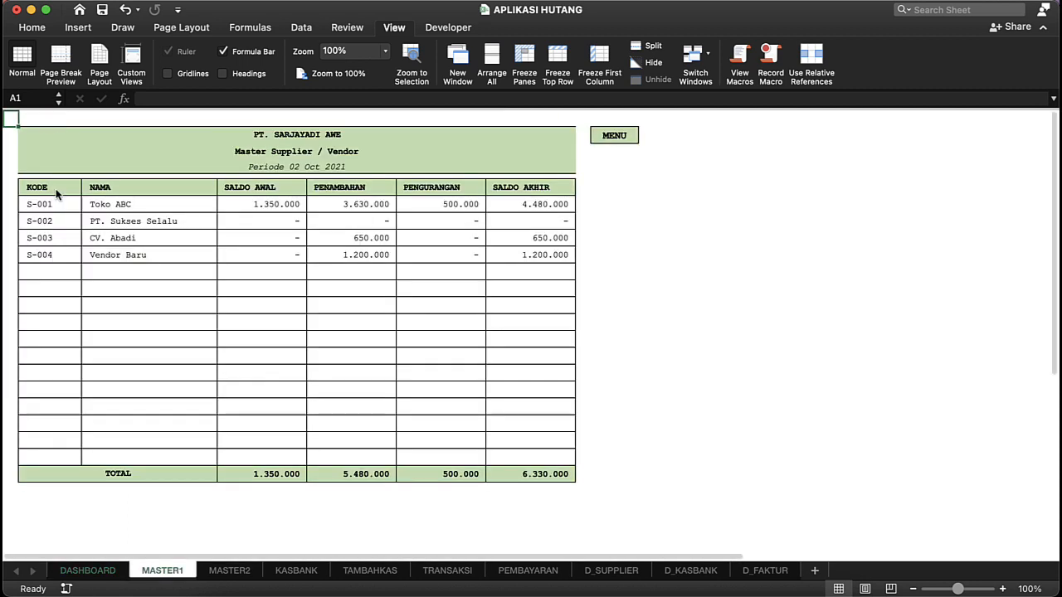
{"action": "left_click", "coordinate": [320, 249]}
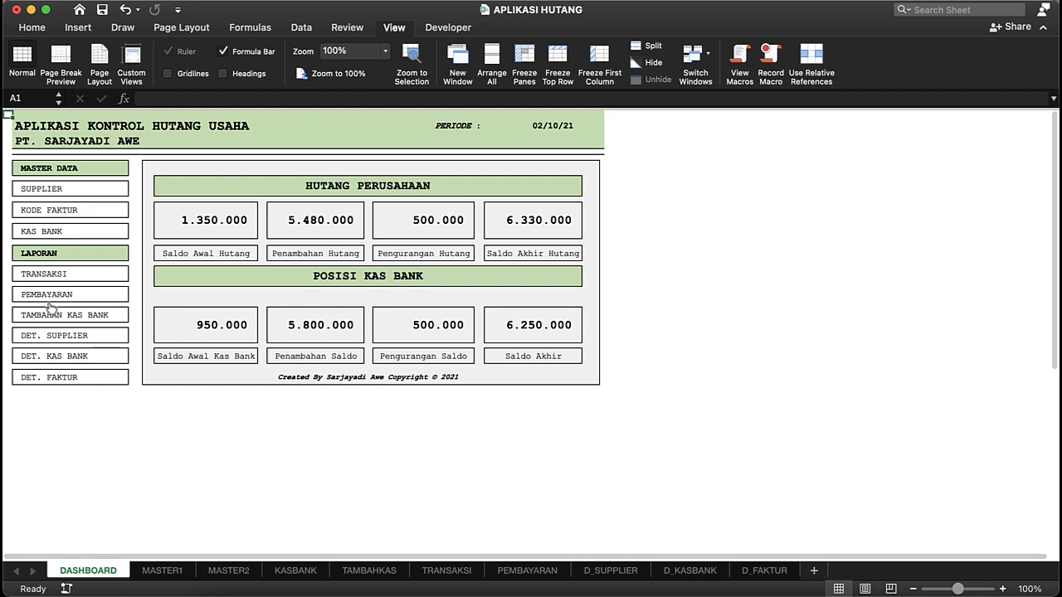
Step: Open the Pembayaran report from the dashboard and enter the payment date 20/10/21 in the first empty TANGGAL row
{"action": "left_click", "coordinate": [52, 297]}
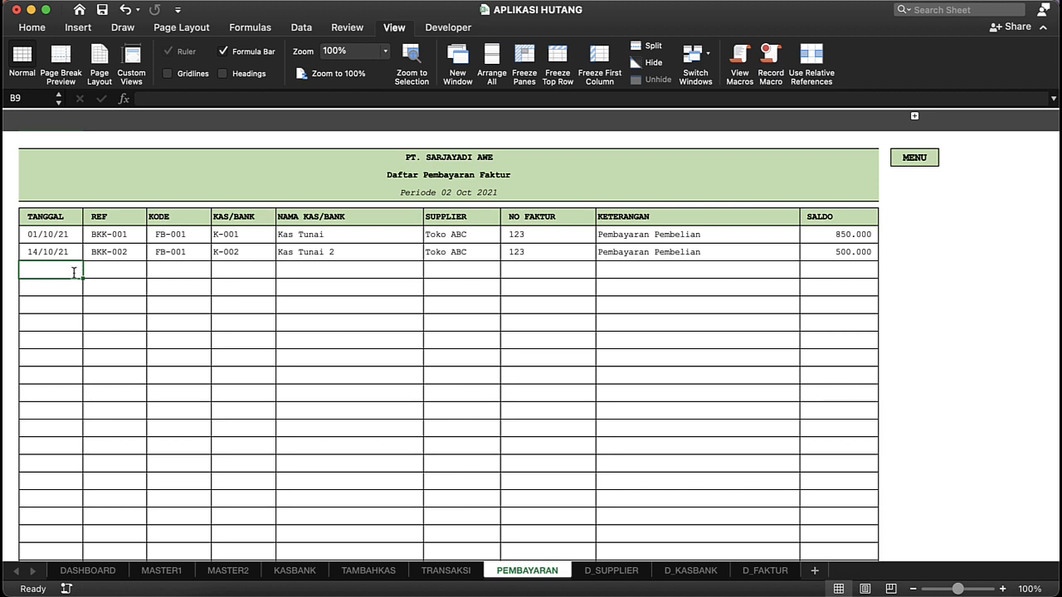
{"action": "type", "text": "20/10"}
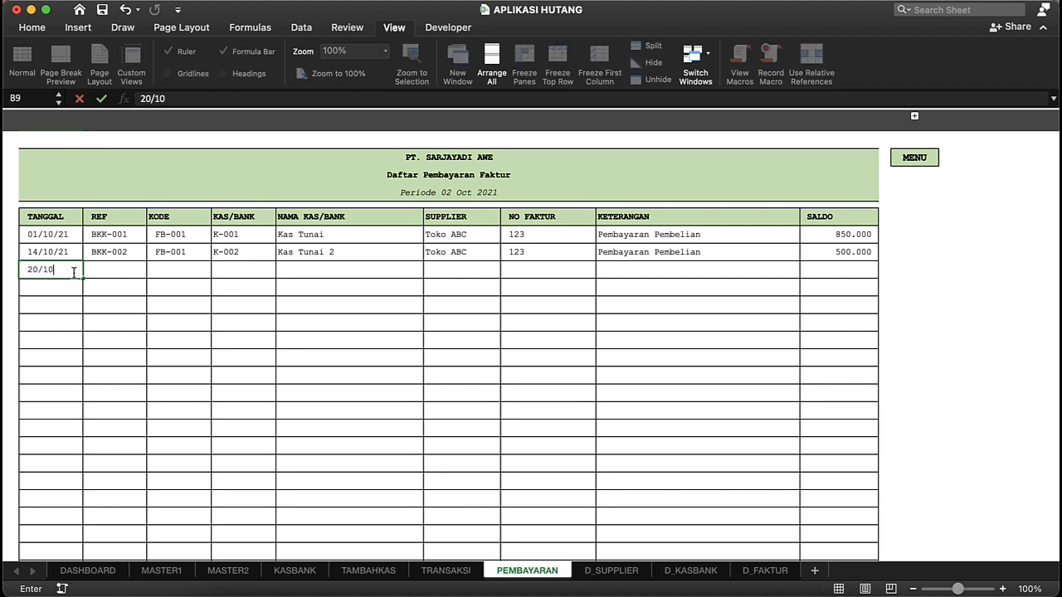
{"action": "type", "text": "/21"}
{"action": "key", "text": "Return"}
Step: Enter BKK-003 as the REF of the 20/10/21 payment
{"action": "left_click", "coordinate": [110, 271]}
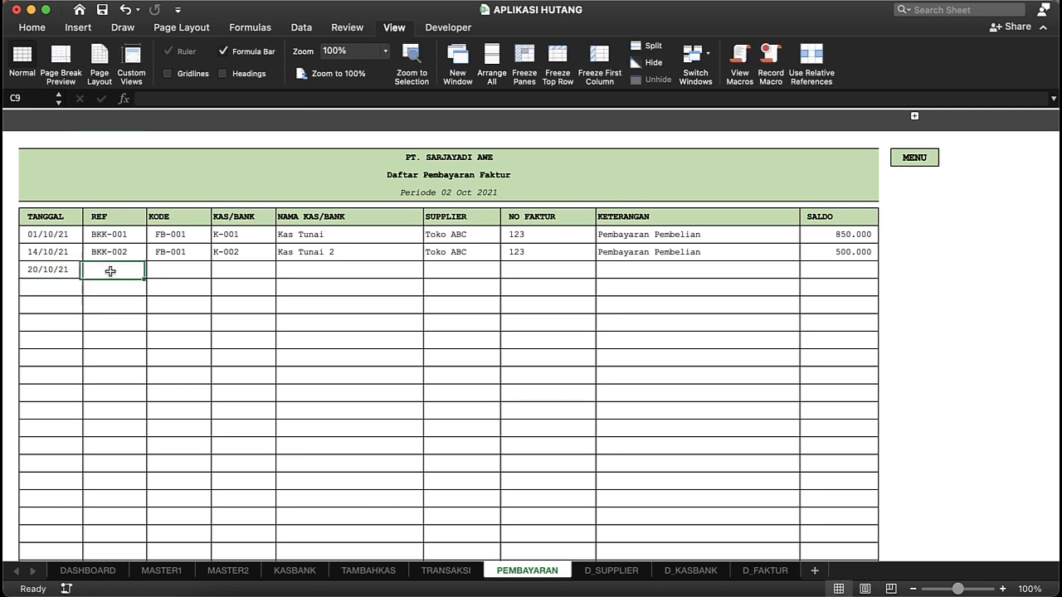
{"action": "type", "text": "BKK"}
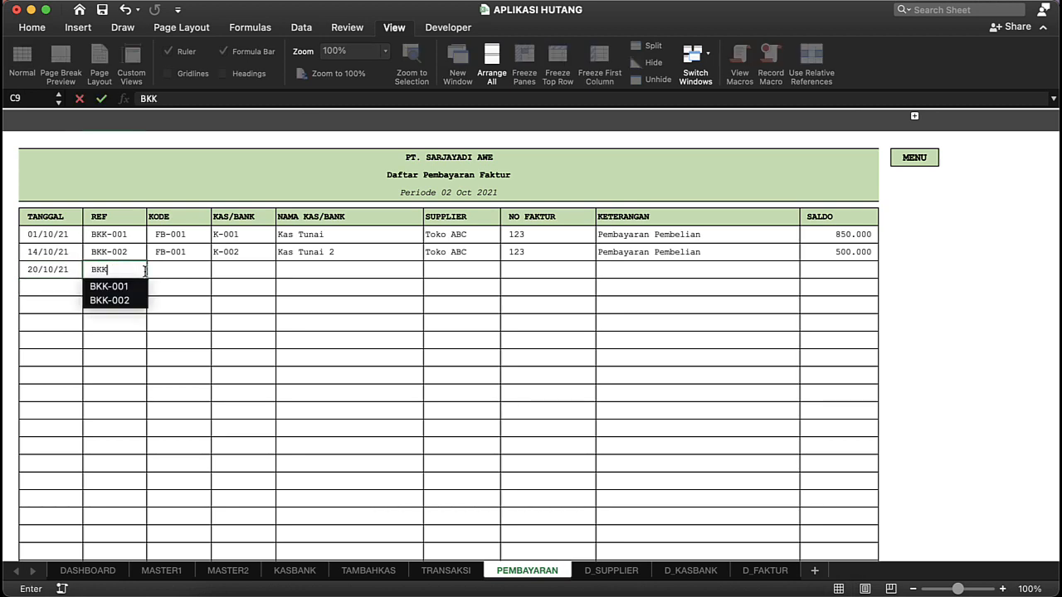
{"action": "type", "text": "-003"}
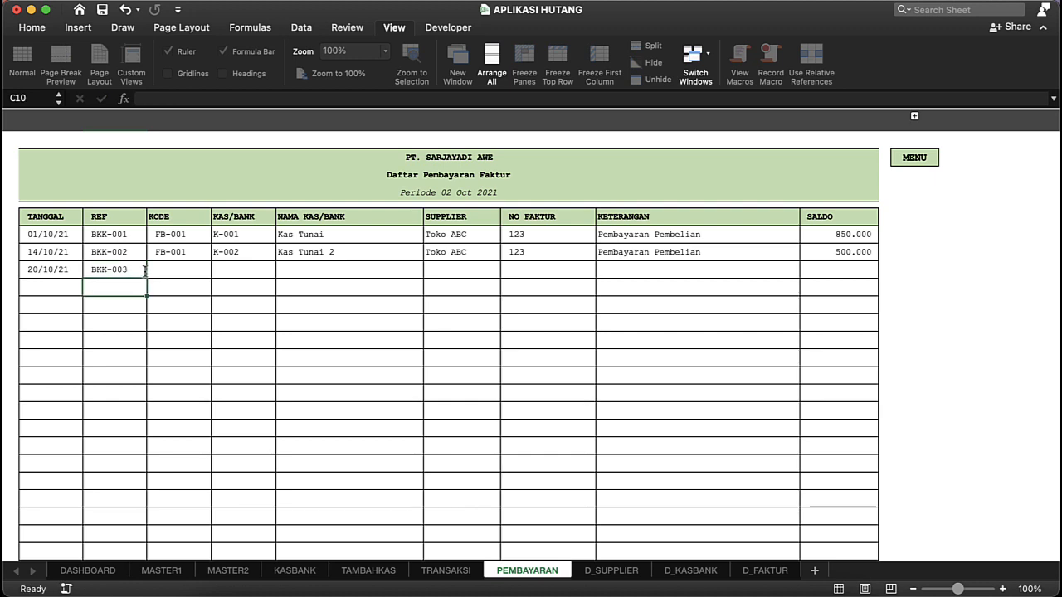
{"action": "left_click", "coordinate": [145, 271]}
{"action": "key", "text": "Tab"}
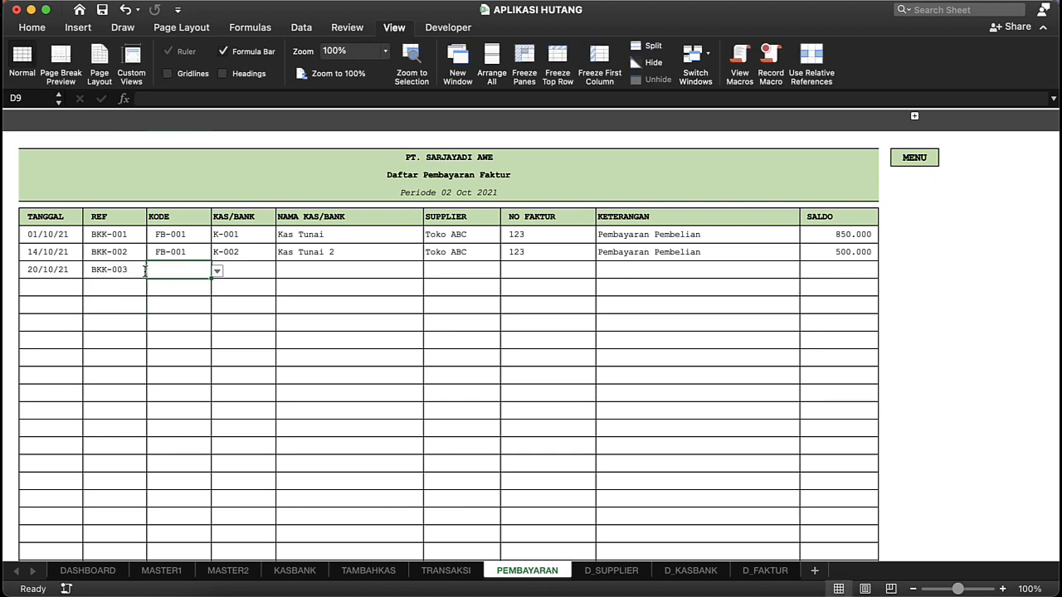
Step: Choose invoice KODE FB-004 and KAS/BANK K-002 for the BKK-003 payment and review the filled-in supplier and invoice cells
{"action": "left_click", "coordinate": [216, 275]}
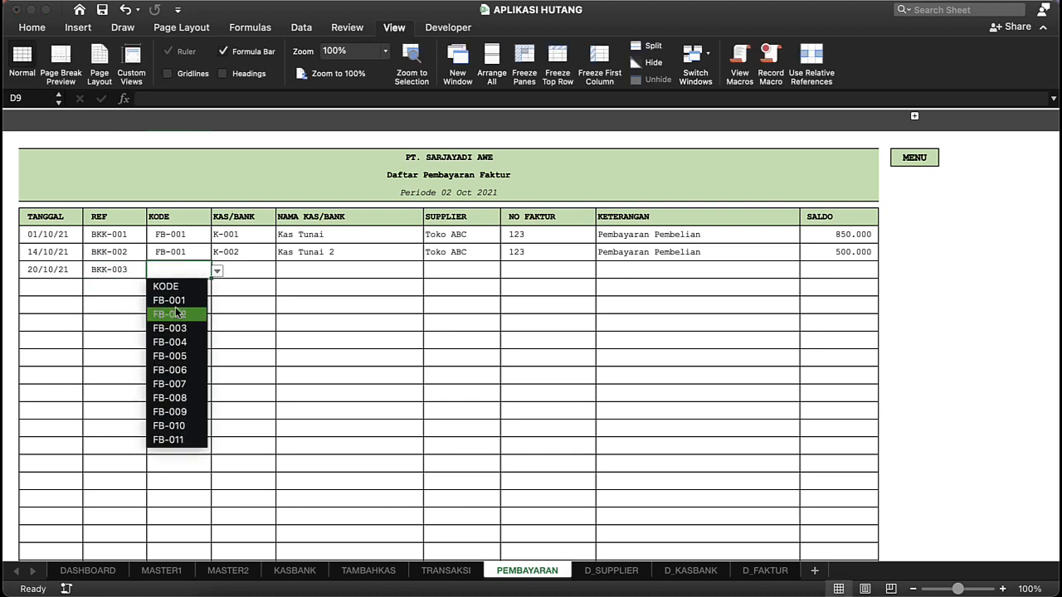
{"action": "left_click", "coordinate": [169, 341]}
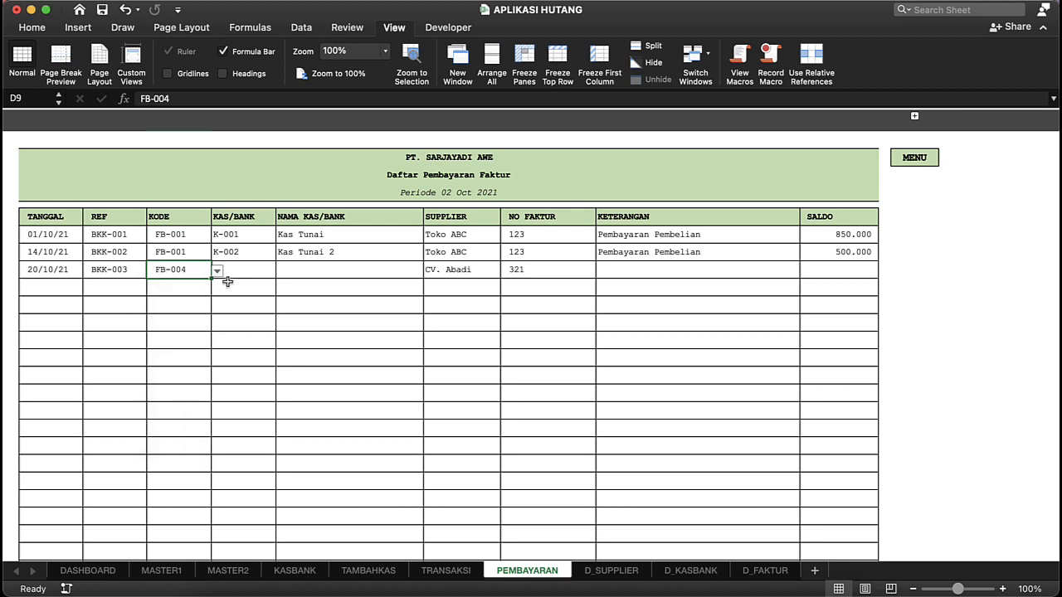
{"action": "left_click", "coordinate": [229, 280]}
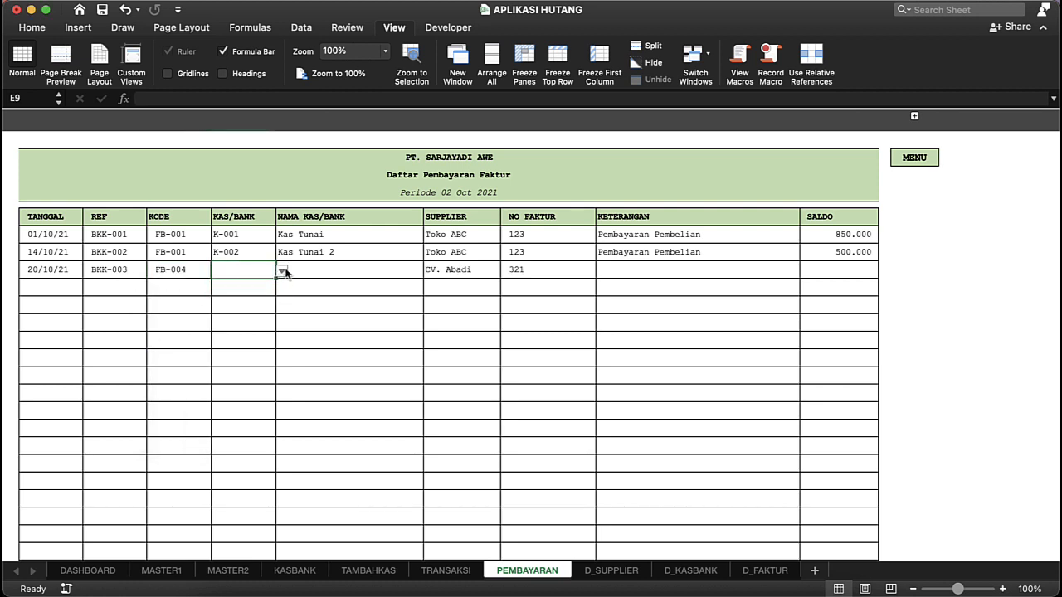
{"action": "left_click", "coordinate": [282, 271]}
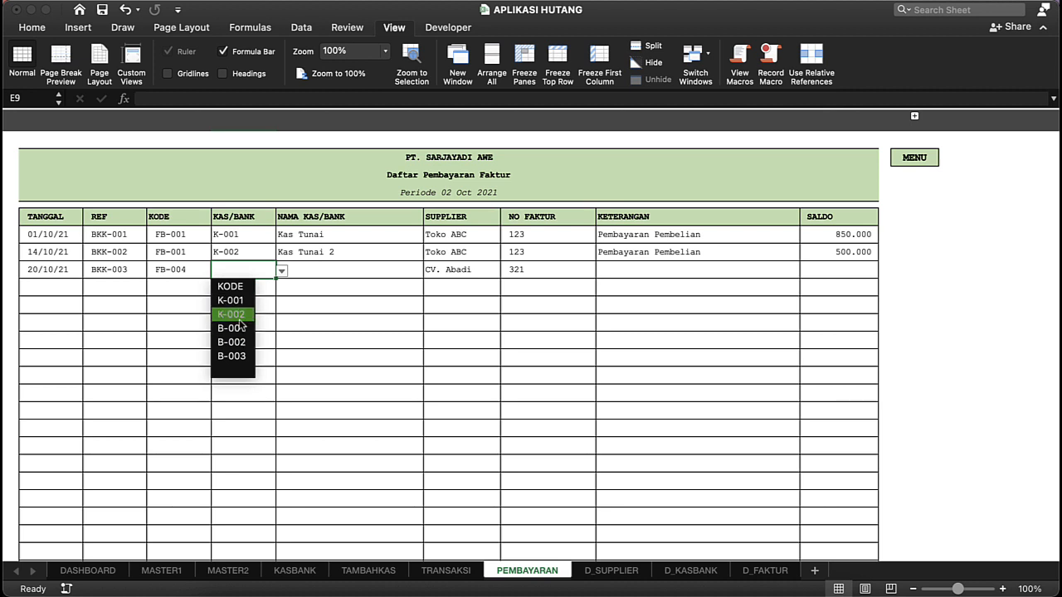
{"action": "left_click", "coordinate": [240, 323]}
{"action": "left_click", "coordinate": [373, 272]}
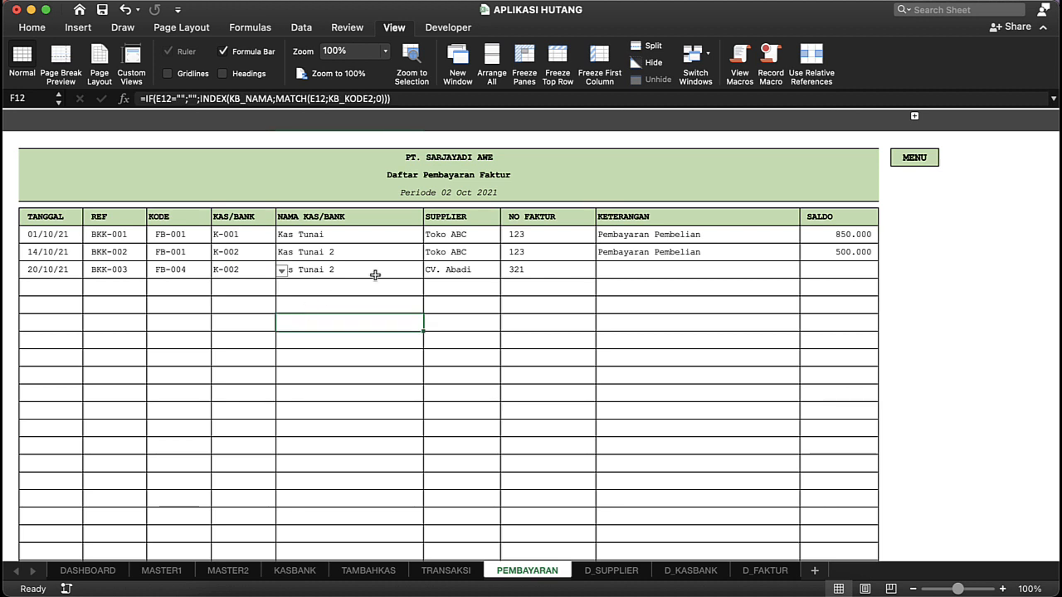
{"action": "left_click", "coordinate": [451, 276]}
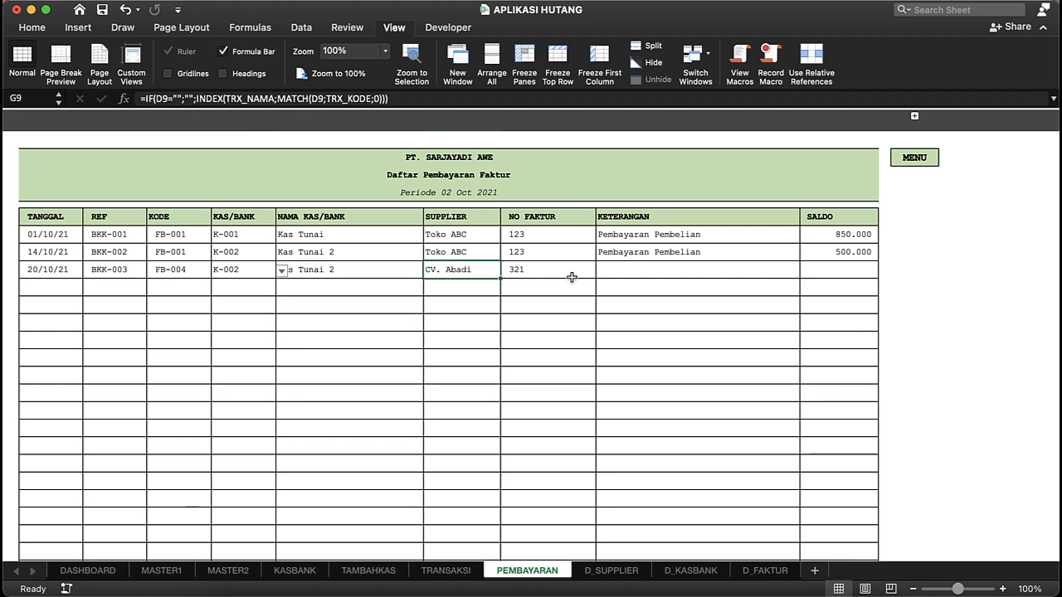
{"action": "left_click", "coordinate": [572, 277]}
Step: Enter the KETERANGAN text "Pembayaran 1 Faktur" for the BKK-003 payment
{"action": "left_click", "coordinate": [626, 269]}
{"action": "type", "text": "P"}
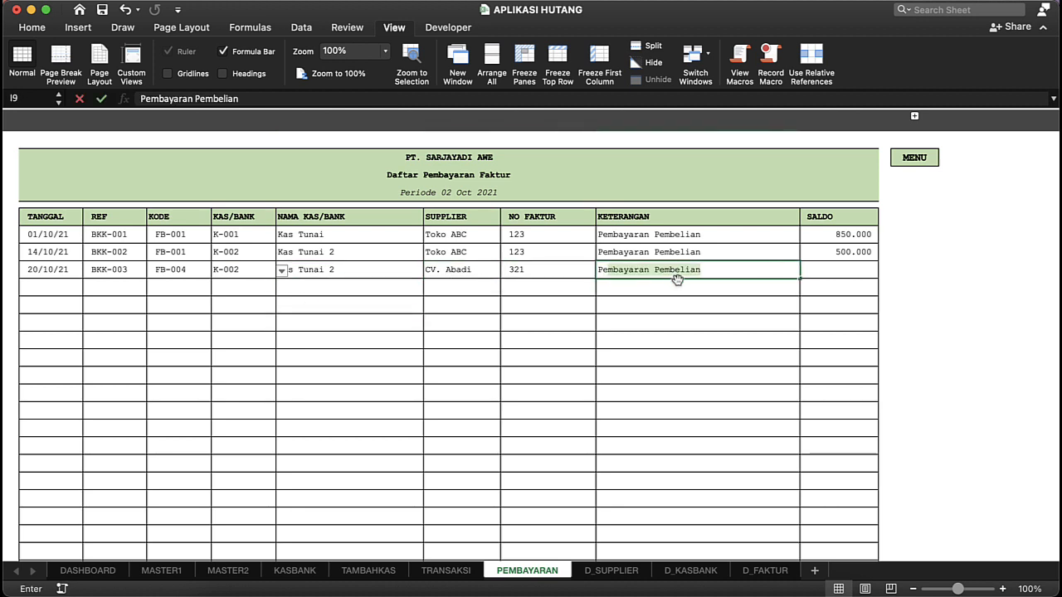
{"action": "type", "text": "em"}
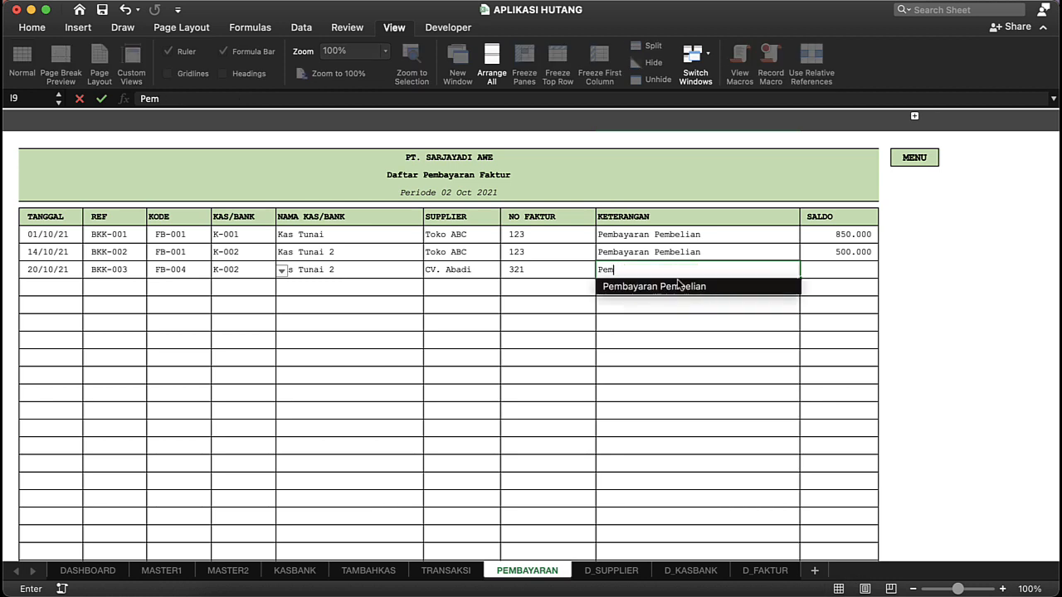
{"action": "type", "text": "e"}
{"action": "key", "text": "BackSpace"}
{"action": "type", "text": "mbayaran 1"}
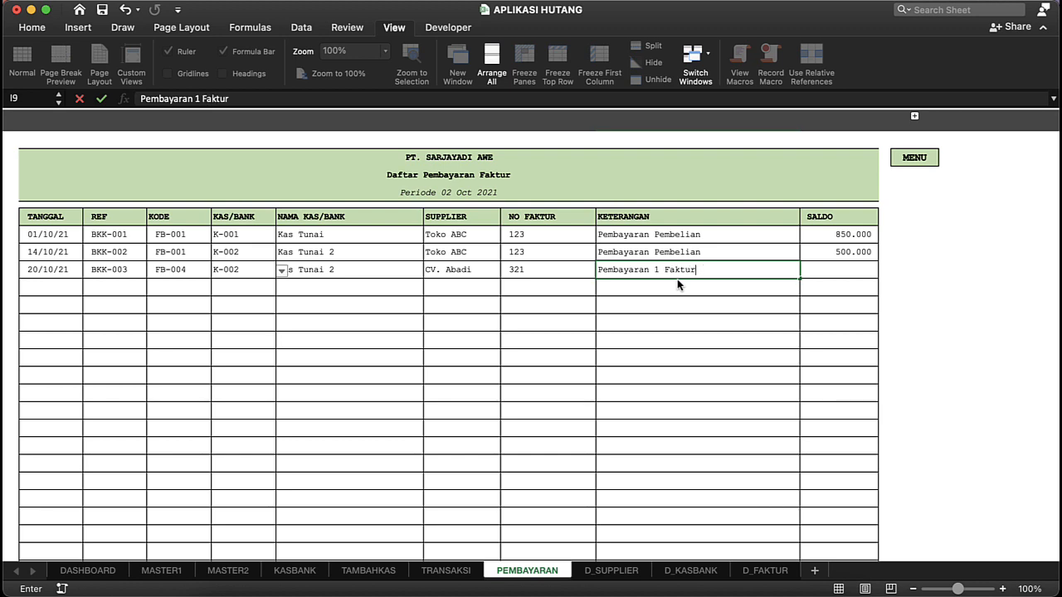
{"action": "type", "text": " Faktur"}
{"action": "key", "text": "Return"}
Step: Compare the supplier and NO FAKTUR of the BKK-003 payment with the invoices on the TRANSAKSI sheet to find Vendor Baru's code
{"action": "left_click", "coordinate": [545, 273]}
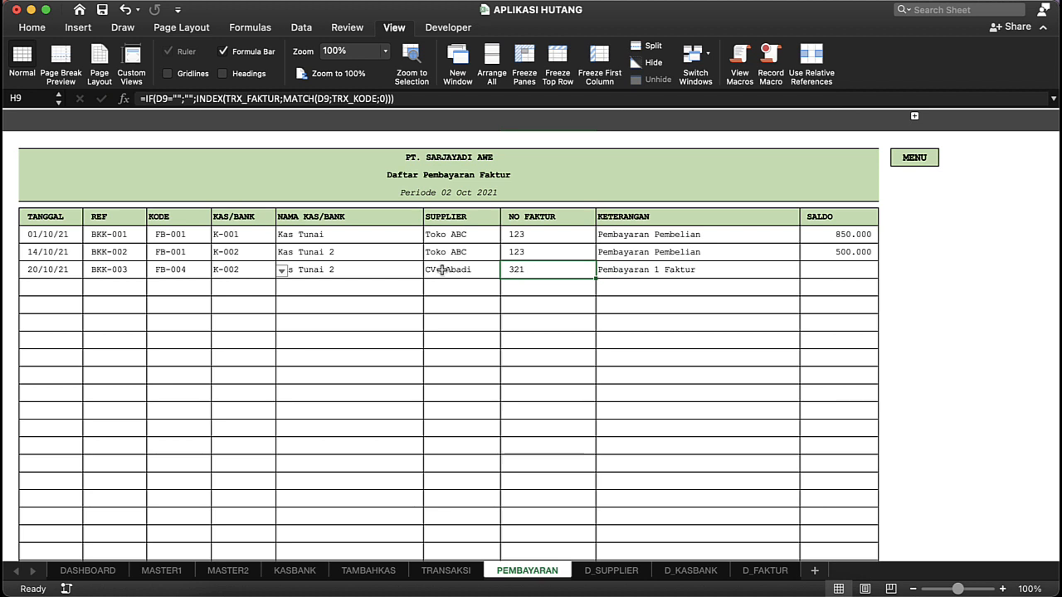
{"action": "left_click", "coordinate": [351, 365]}
{"action": "left_click", "coordinate": [393, 387]}
{"action": "left_click", "coordinate": [429, 306]}
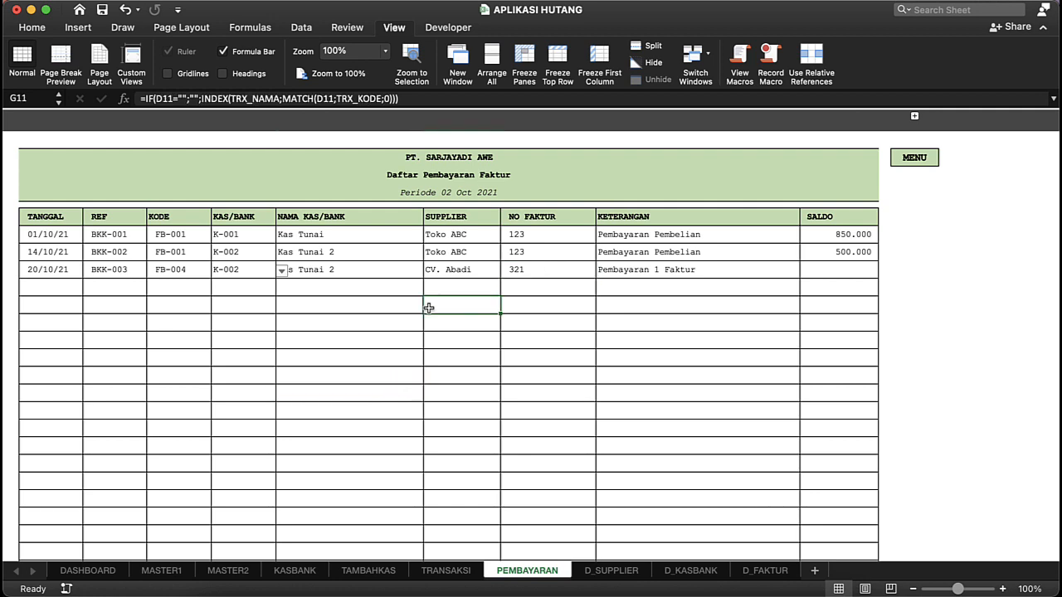
{"action": "left_click", "coordinate": [529, 273]}
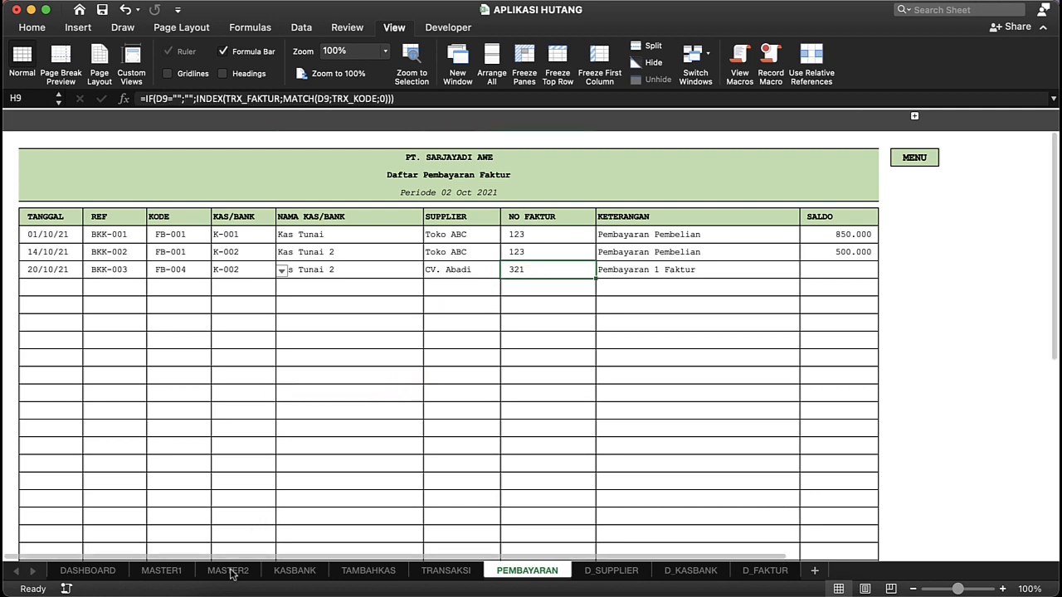
{"action": "left_click", "coordinate": [445, 572]}
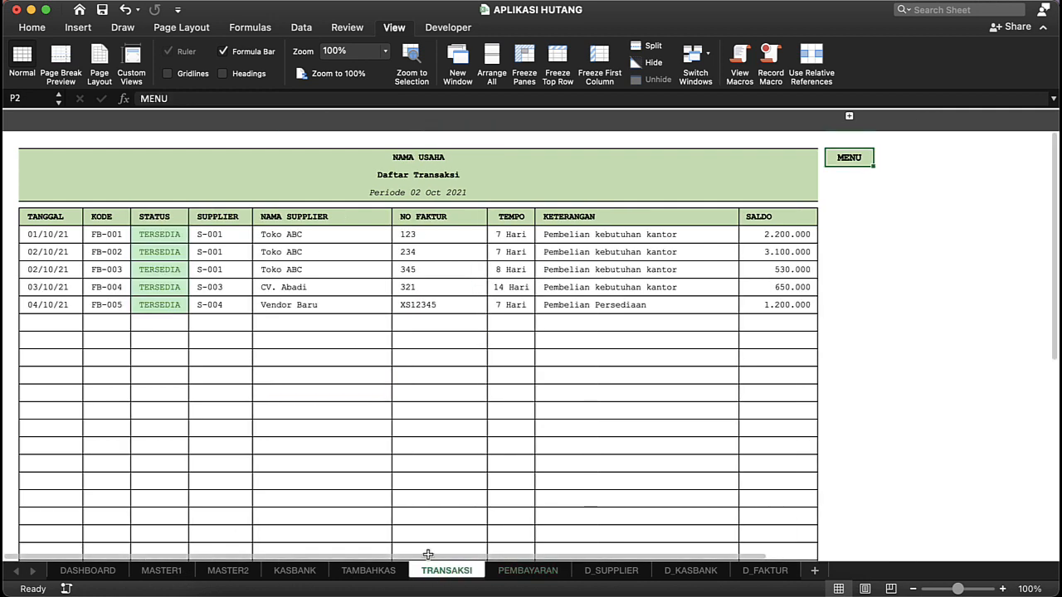
{"action": "left_click", "coordinate": [351, 375]}
{"action": "left_click", "coordinate": [361, 324]}
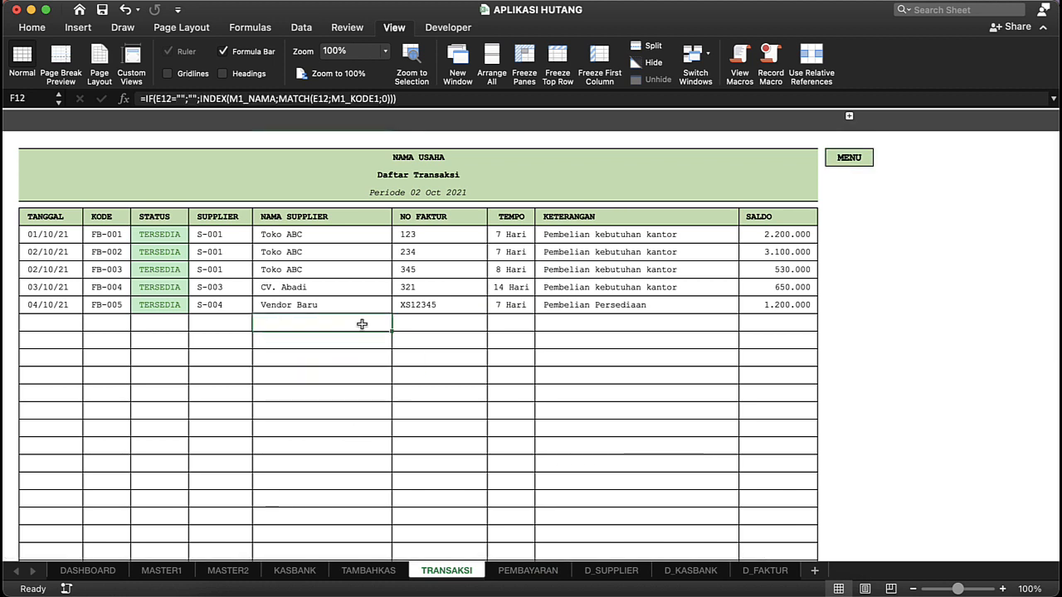
{"action": "left_click", "coordinate": [341, 307]}
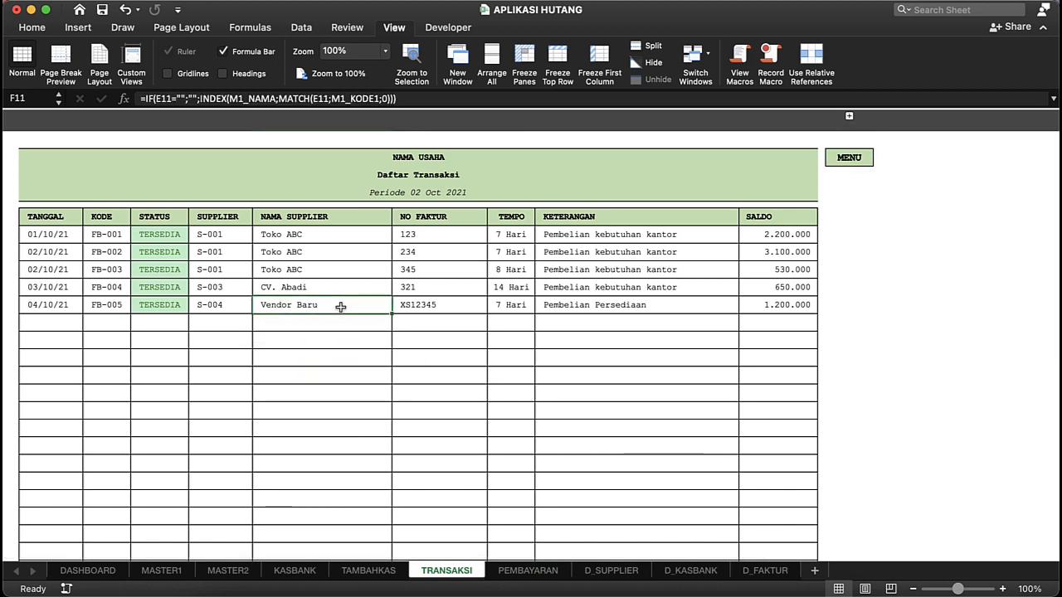
{"action": "left_click", "coordinate": [119, 306]}
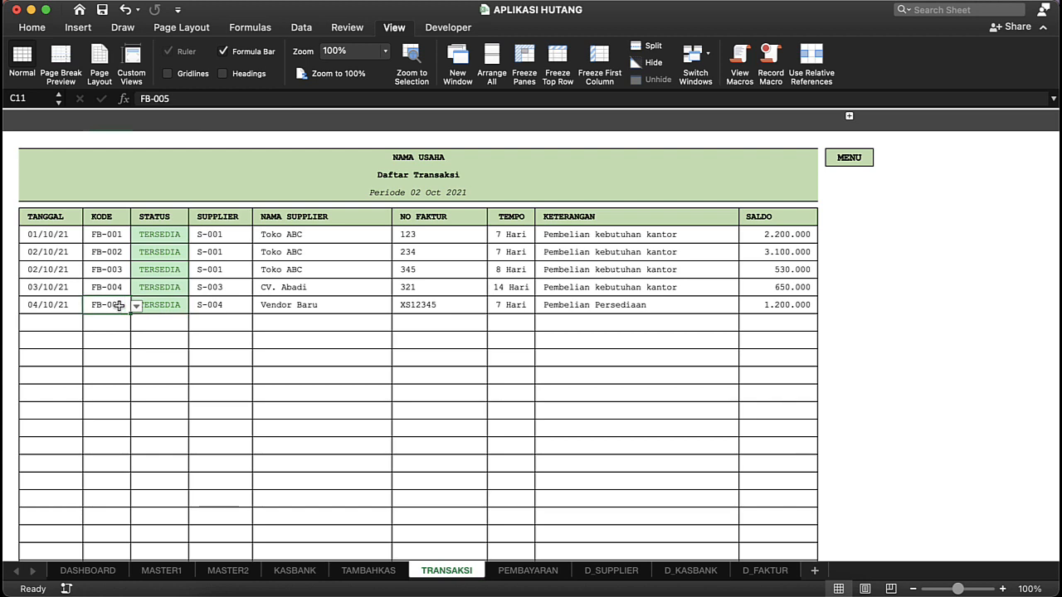
{"action": "left_click", "coordinate": [224, 370]}
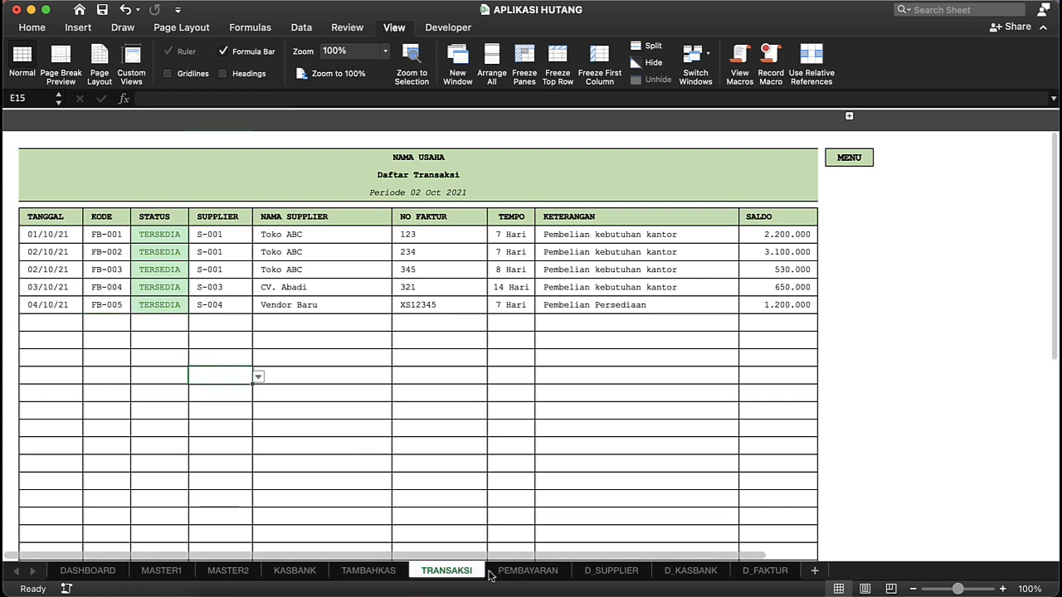
Step: Return to the PEMBAYARAN sheet and change the KODE of the BKK-003 payment to FB-005
{"action": "left_click", "coordinate": [522, 571]}
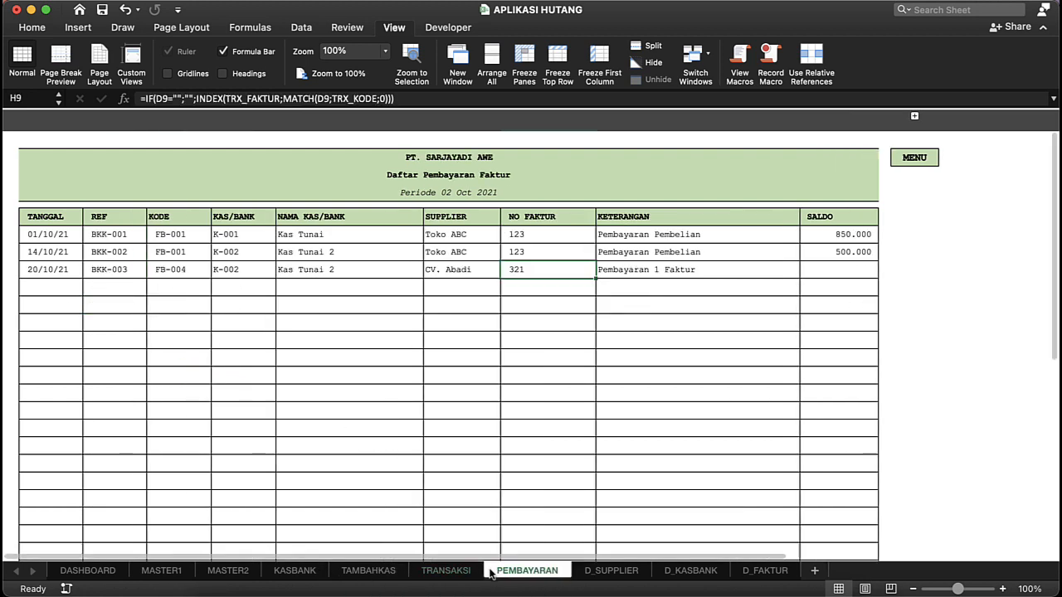
{"action": "left_click", "coordinate": [166, 270]}
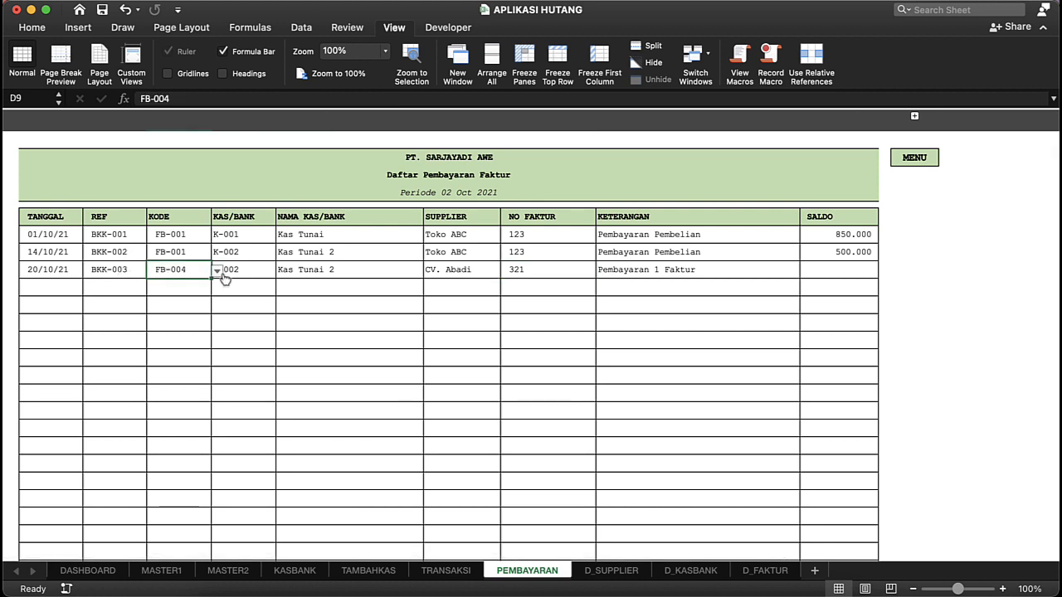
{"action": "left_click", "coordinate": [219, 272]}
{"action": "left_click", "coordinate": [178, 354]}
{"action": "left_click", "coordinate": [322, 320]}
{"action": "left_click", "coordinate": [468, 283]}
{"action": "left_click", "coordinate": [637, 269]}
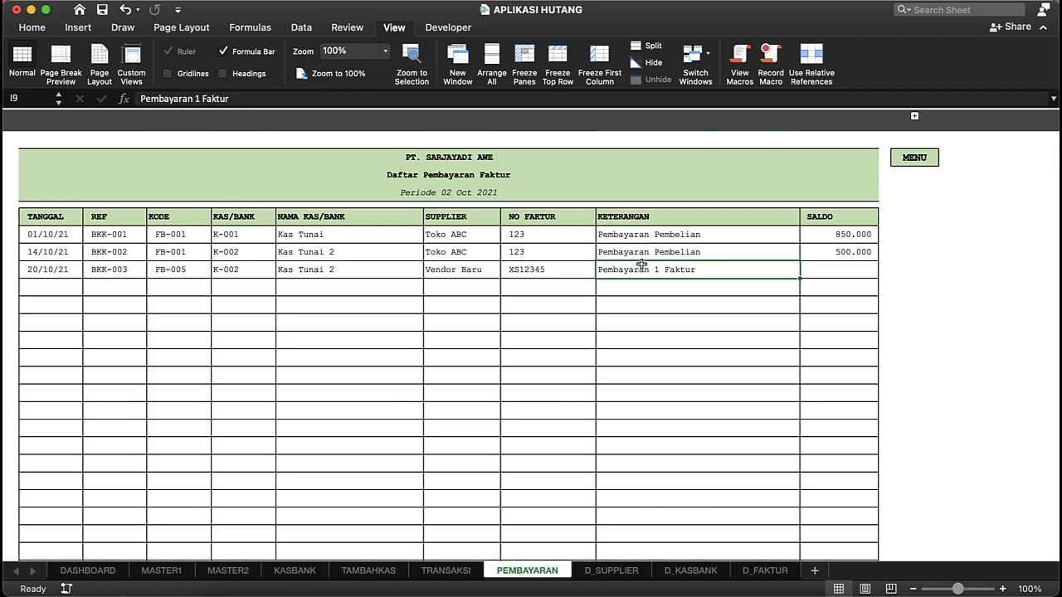
Step: Enter 2000000 as the SALDO of the BKK-003 payment
{"action": "left_click", "coordinate": [840, 269]}
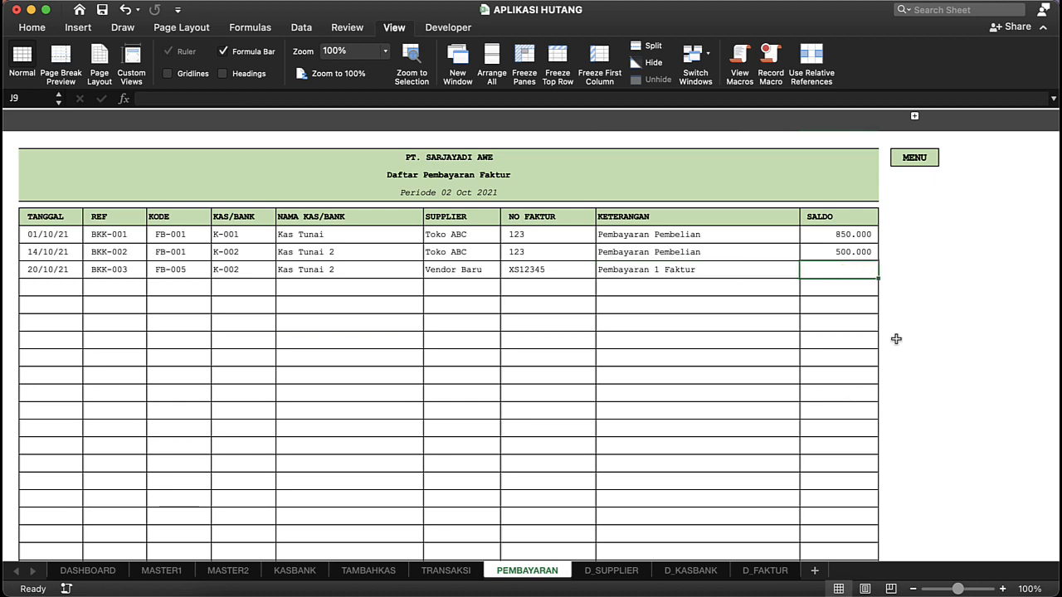
{"action": "type", "text": "200"}
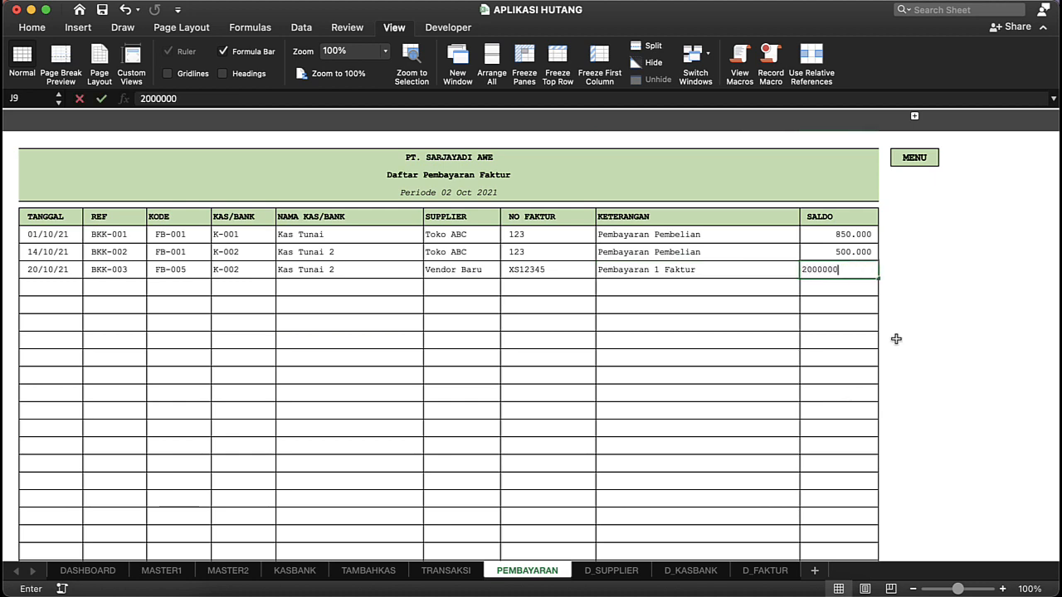
{"action": "type", "text": "0000"}
{"action": "key", "text": "Return"}
Step: Return to the dashboard and open the Kas Bank master to check the PEMBAYARAN and SALDO AKHIR amounts of Kas Tunai 2
{"action": "left_click", "coordinate": [915, 159]}
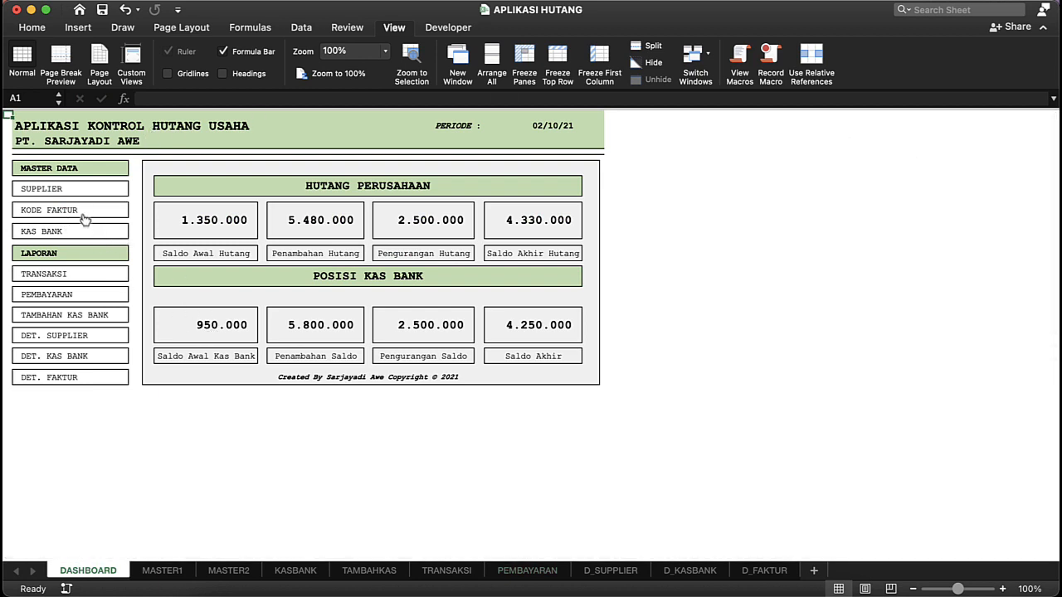
{"action": "left_click", "coordinate": [63, 231]}
{"action": "left_click", "coordinate": [474, 247]}
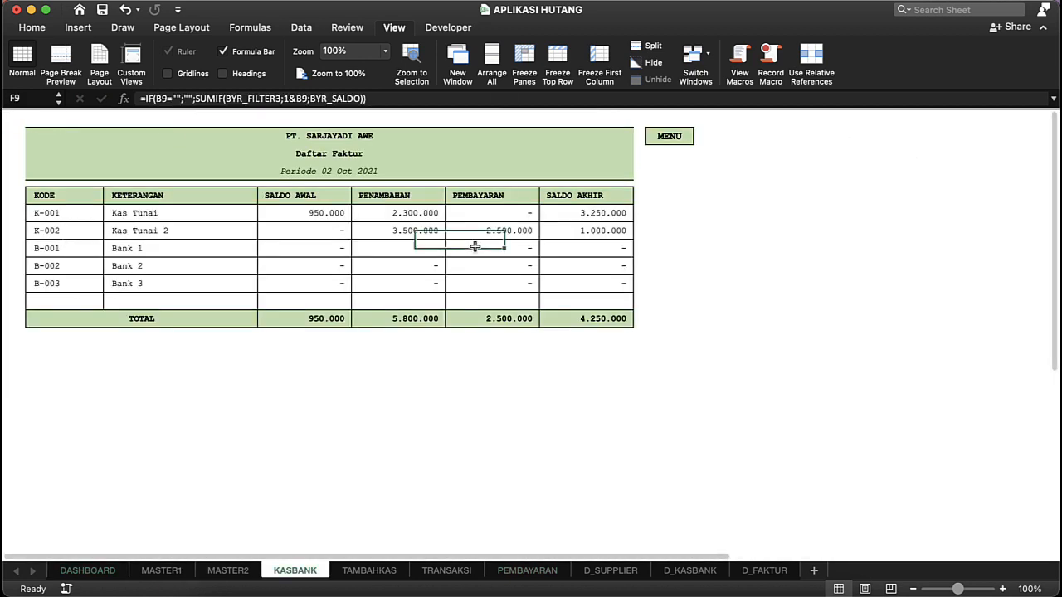
{"action": "left_click", "coordinate": [580, 215]}
{"action": "left_click", "coordinate": [491, 213]}
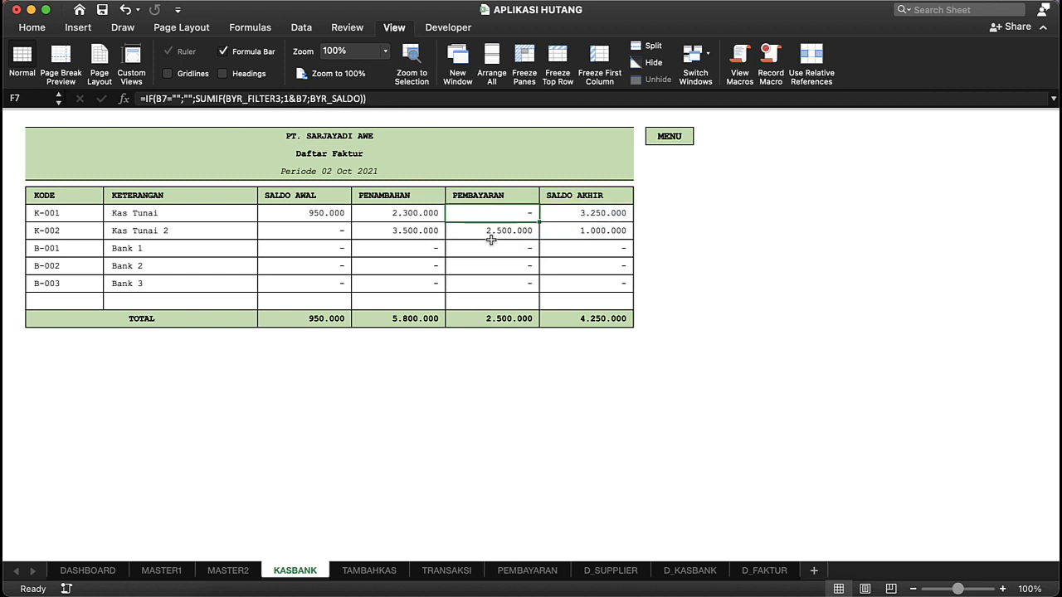
{"action": "left_click", "coordinate": [491, 236]}
{"action": "left_click", "coordinate": [517, 265]}
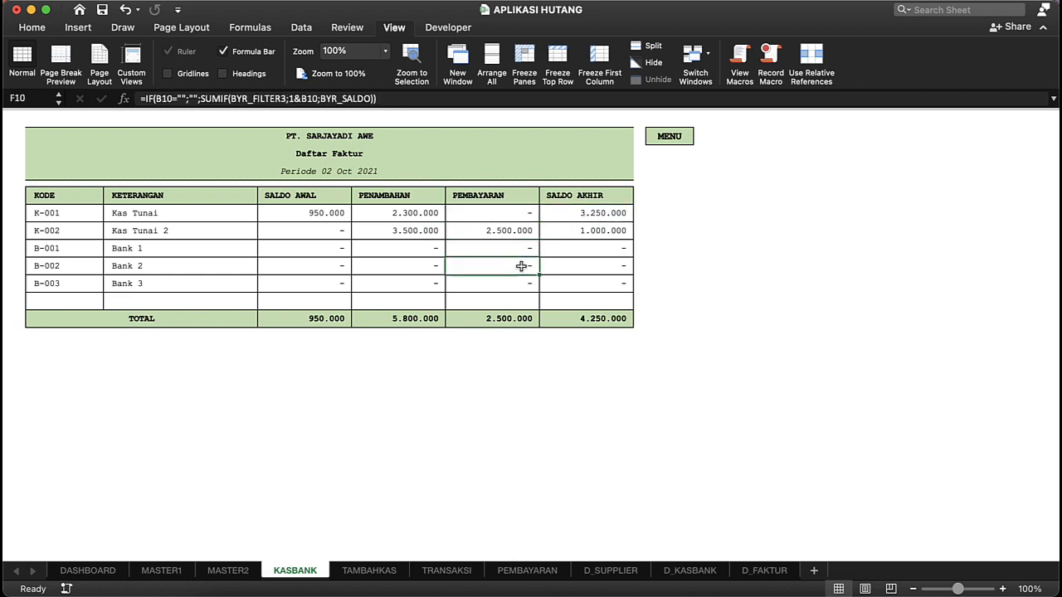
{"action": "left_click", "coordinate": [584, 229]}
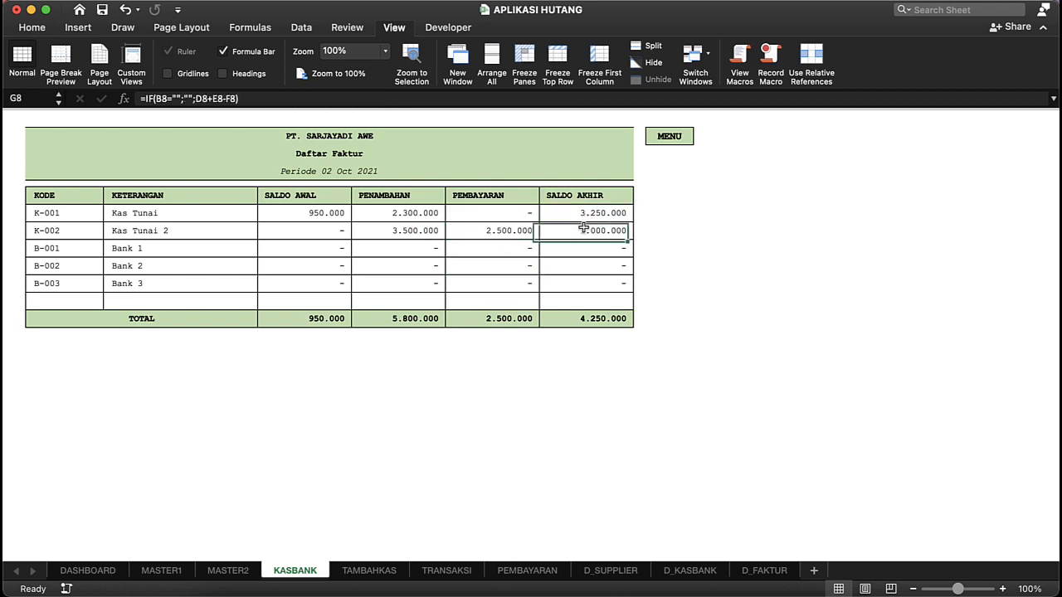
Step: View the Tambahan Kas Bank report through the dashboard, review its cash addition entries, and return to the dashboard
{"action": "left_click", "coordinate": [661, 147]}
{"action": "left_click", "coordinate": [59, 315]}
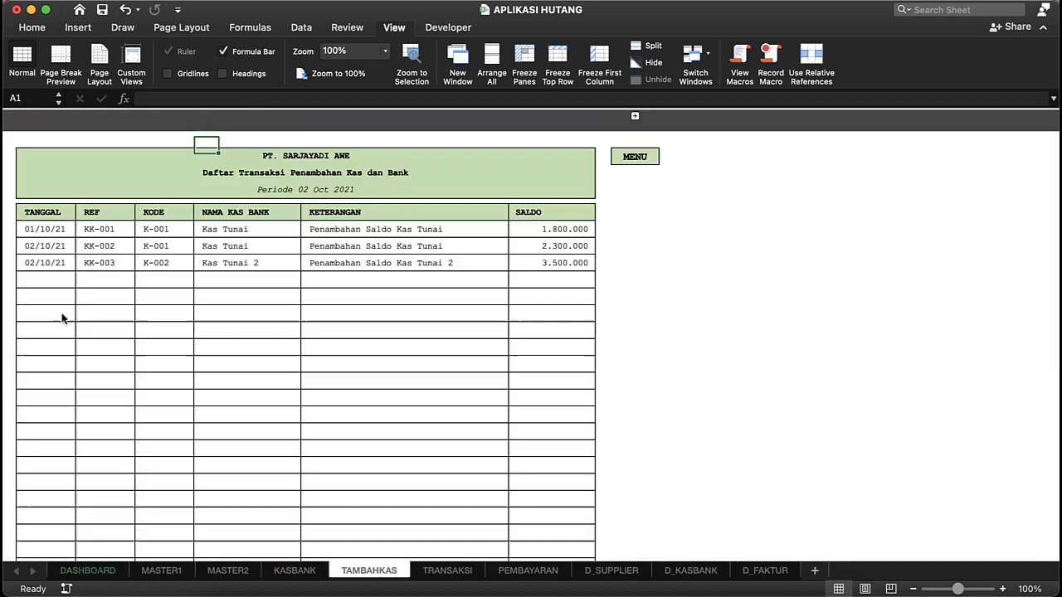
{"action": "left_click", "coordinate": [225, 247]}
{"action": "left_click", "coordinate": [225, 294]}
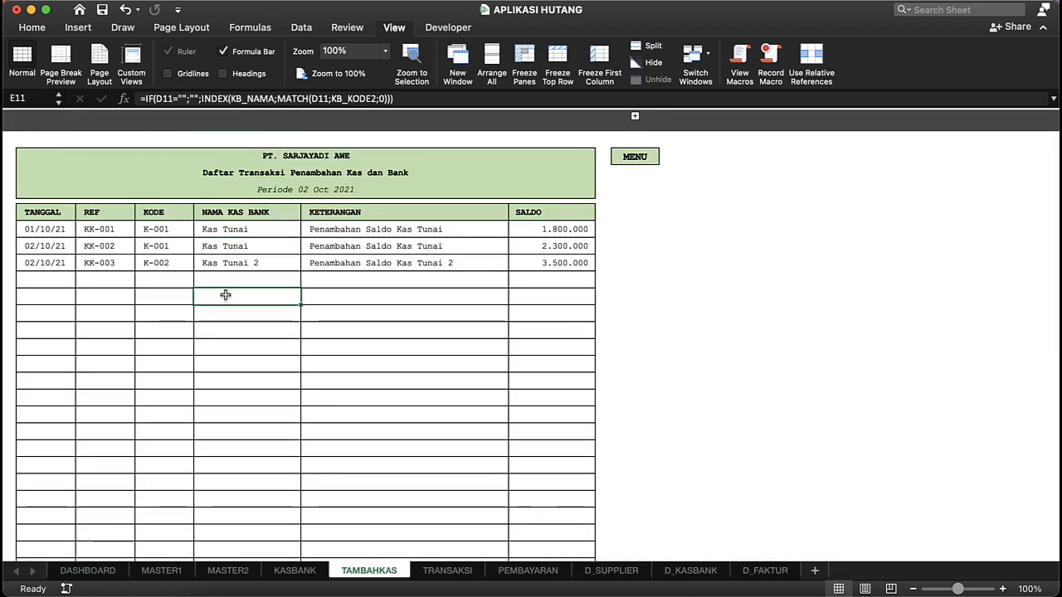
{"action": "left_click", "coordinate": [639, 171]}
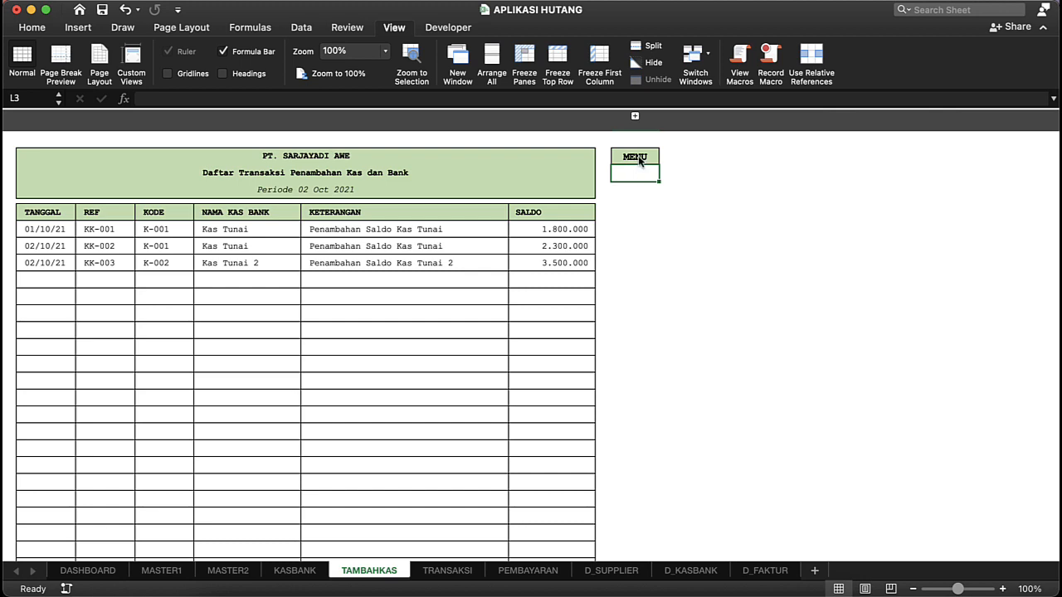
{"action": "left_click", "coordinate": [639, 159]}
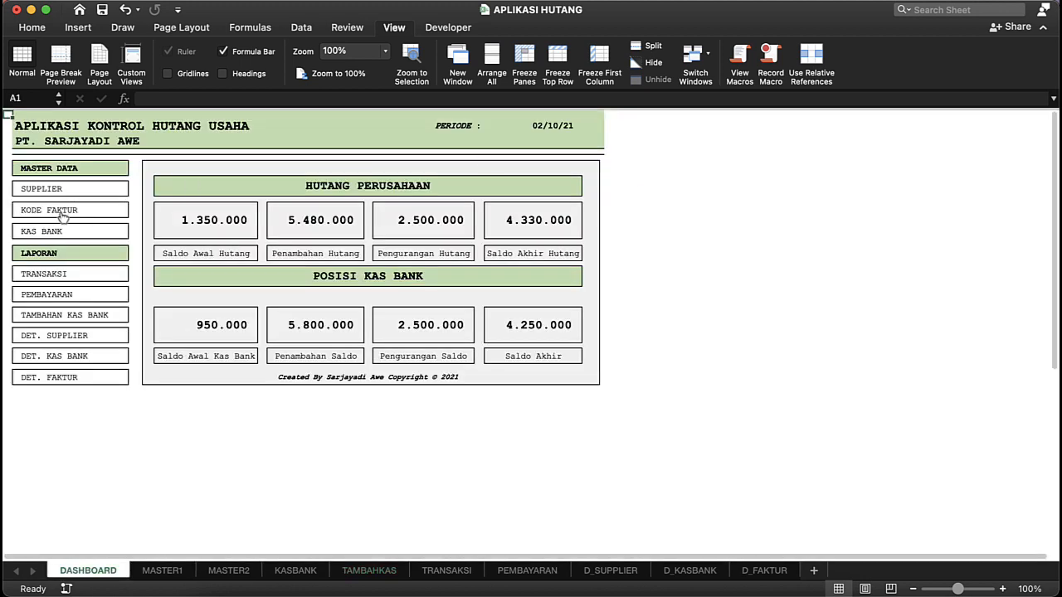
Step: View the Det. Supplier report and the Supplier master through the dashboard, and return to the dashboard
{"action": "left_click", "coordinate": [60, 337]}
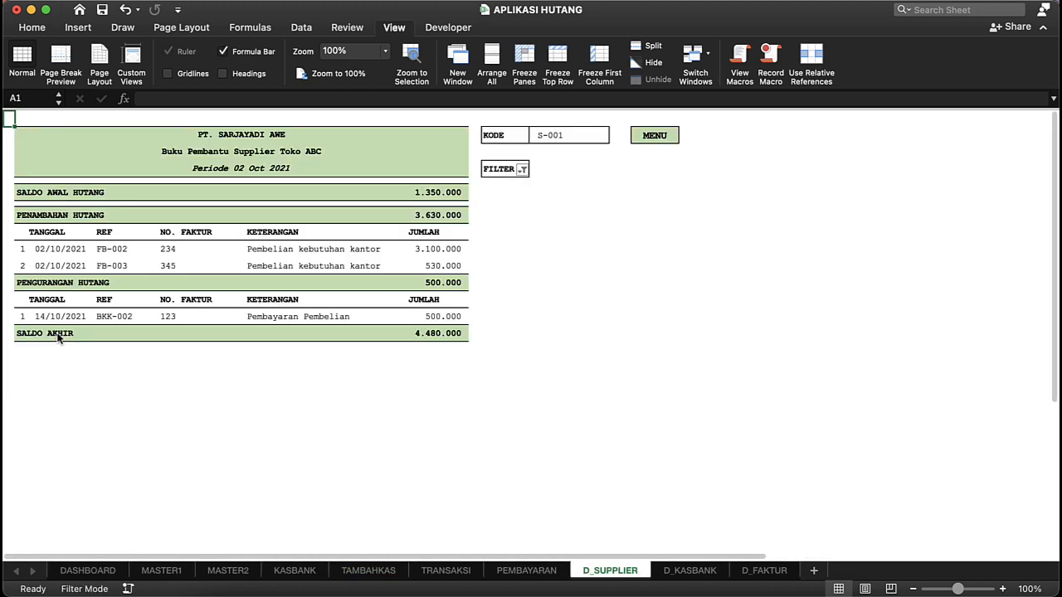
{"action": "left_click", "coordinate": [641, 139]}
{"action": "left_click", "coordinate": [668, 139]}
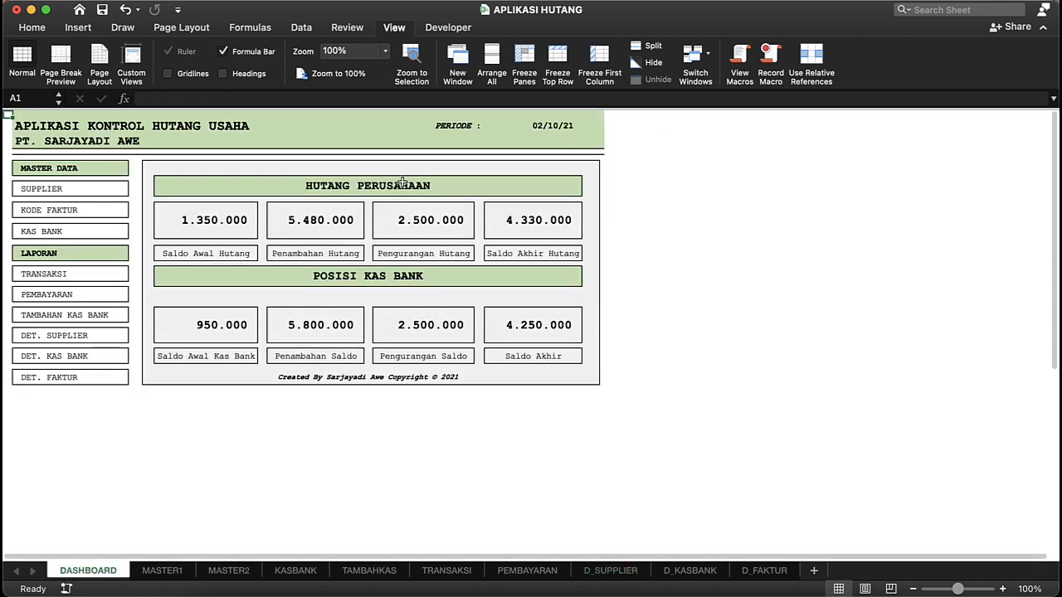
{"action": "left_click", "coordinate": [62, 193]}
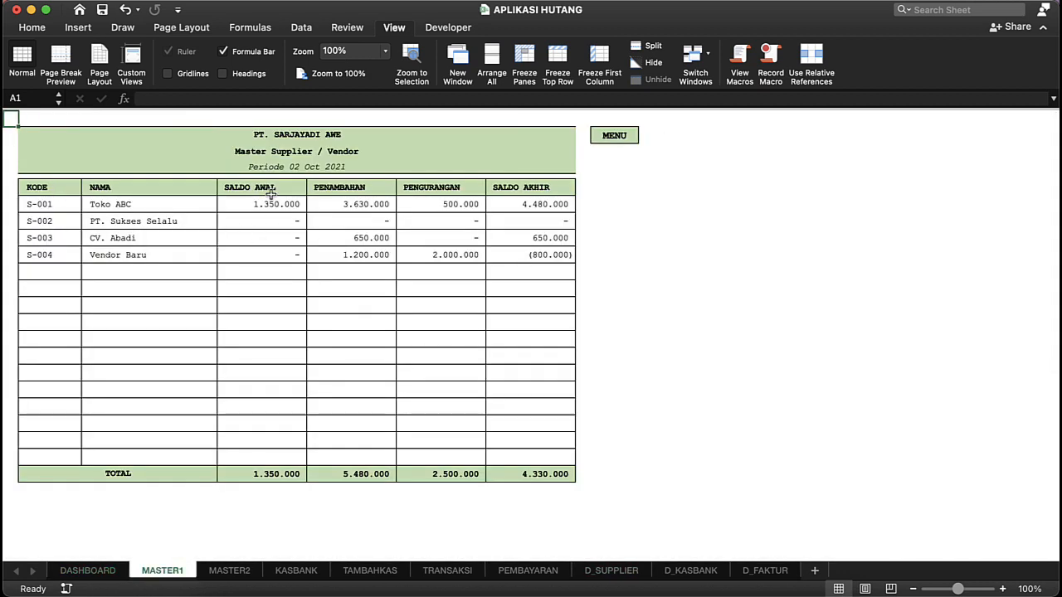
{"action": "left_click", "coordinate": [618, 140]}
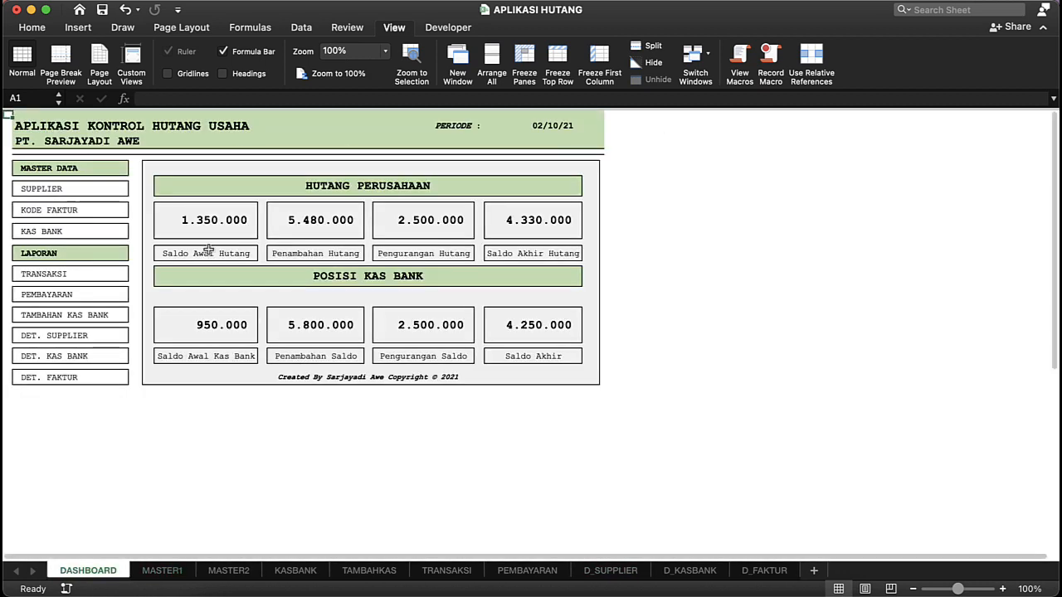
Step: Review the four Hutang Perusahaan figures and the Kas Bank Saldo Akhir on the dashboard
{"action": "left_click", "coordinate": [213, 222]}
{"action": "left_click", "coordinate": [344, 217]}
{"action": "left_click", "coordinate": [418, 209]}
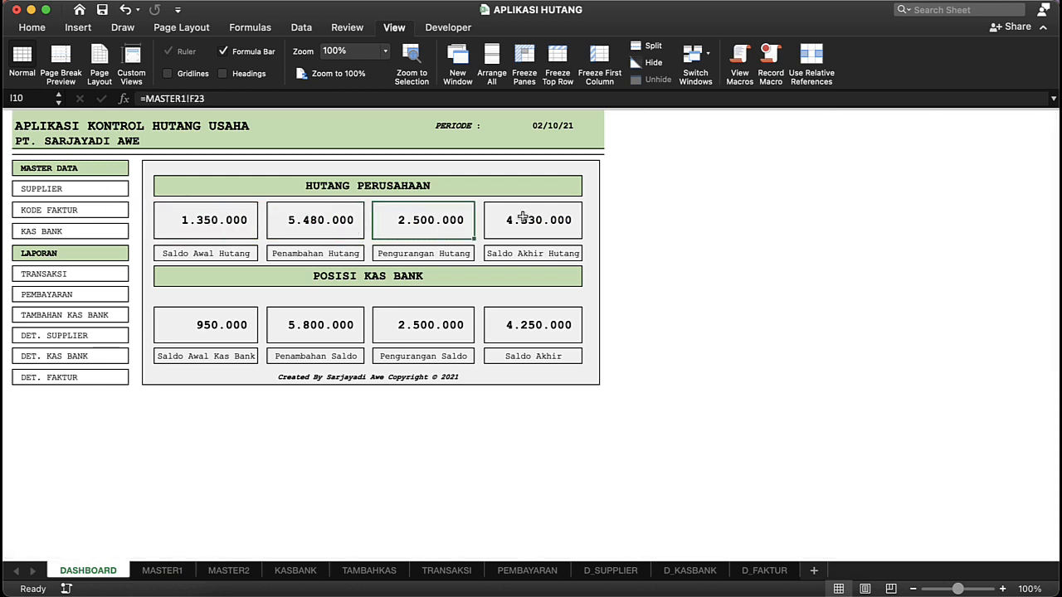
{"action": "left_click", "coordinate": [522, 217]}
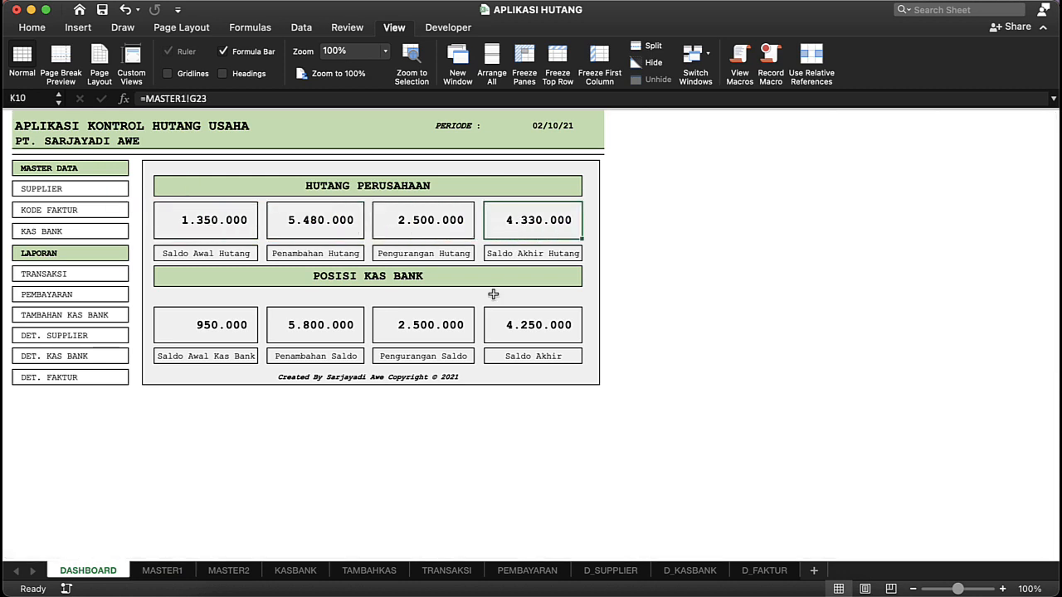
{"action": "left_click", "coordinate": [516, 320]}
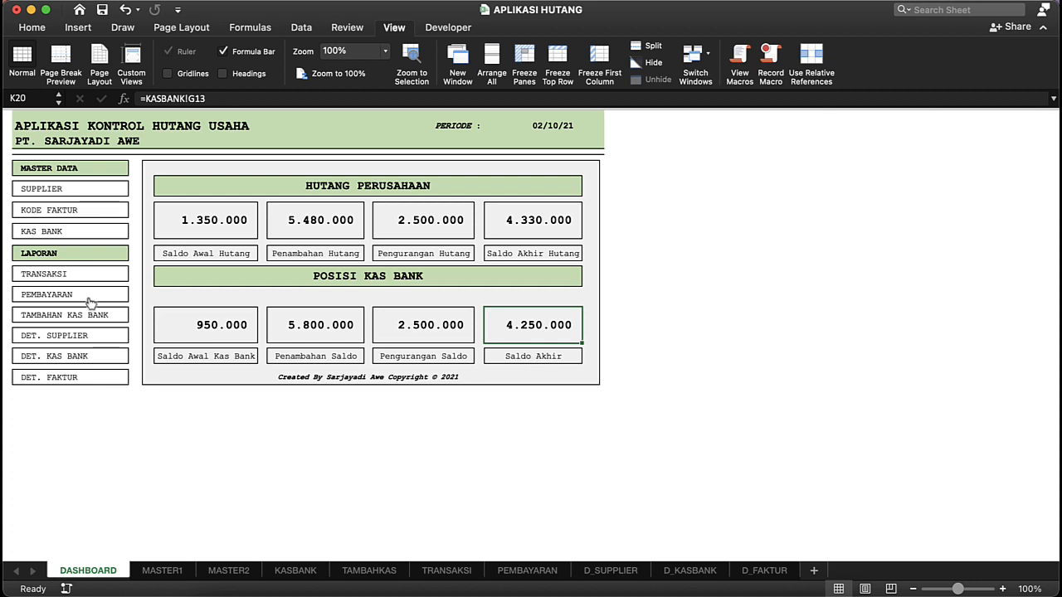
Step: Open the Kas Bank master to check the total SALDO AKHIR, and return to the dashboard
{"action": "left_click", "coordinate": [62, 238]}
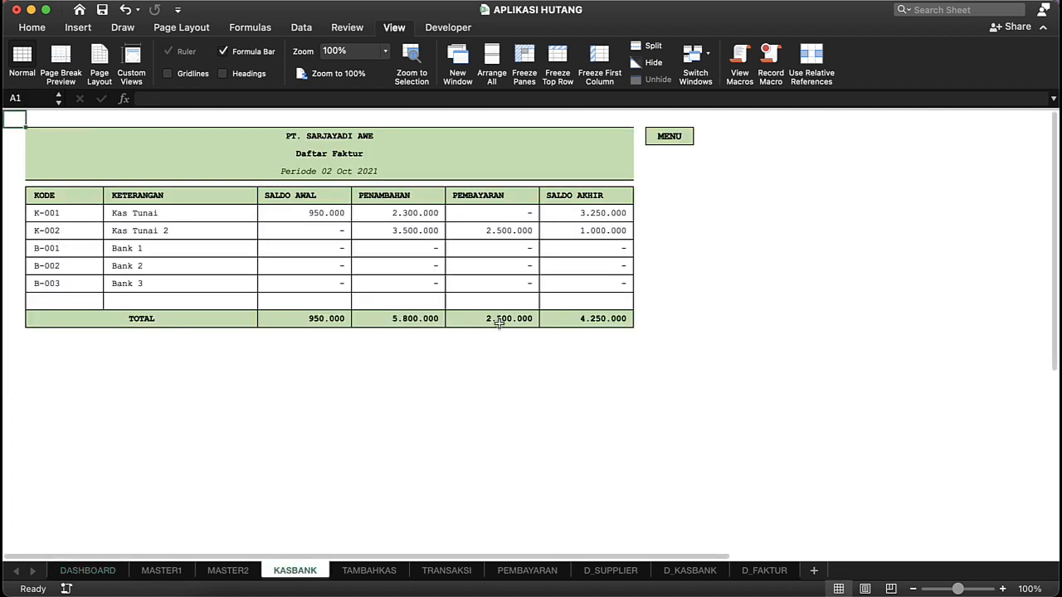
{"action": "left_click", "coordinate": [604, 324]}
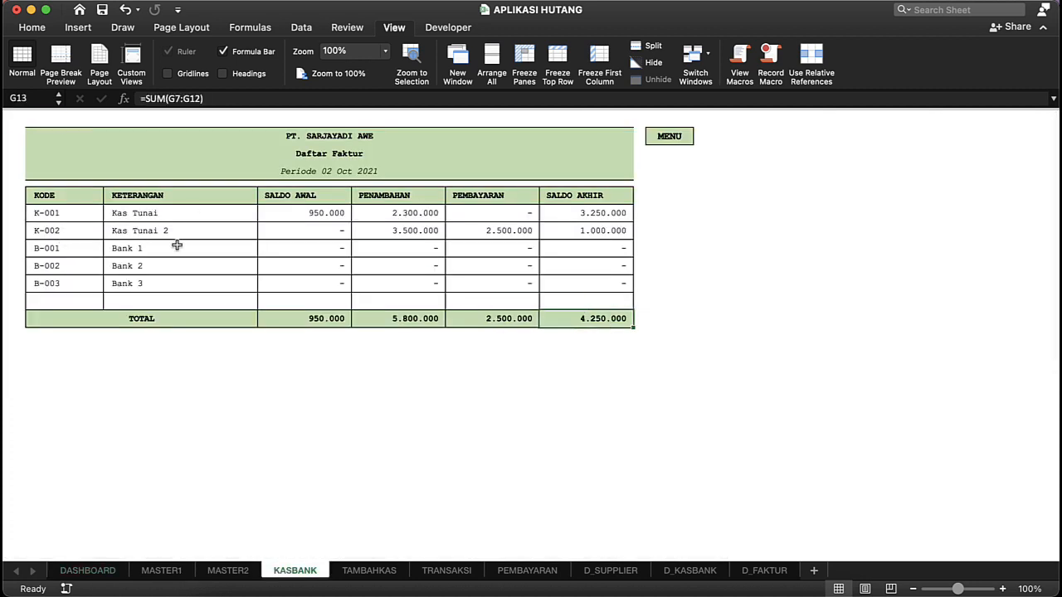
{"action": "left_click", "coordinate": [668, 139]}
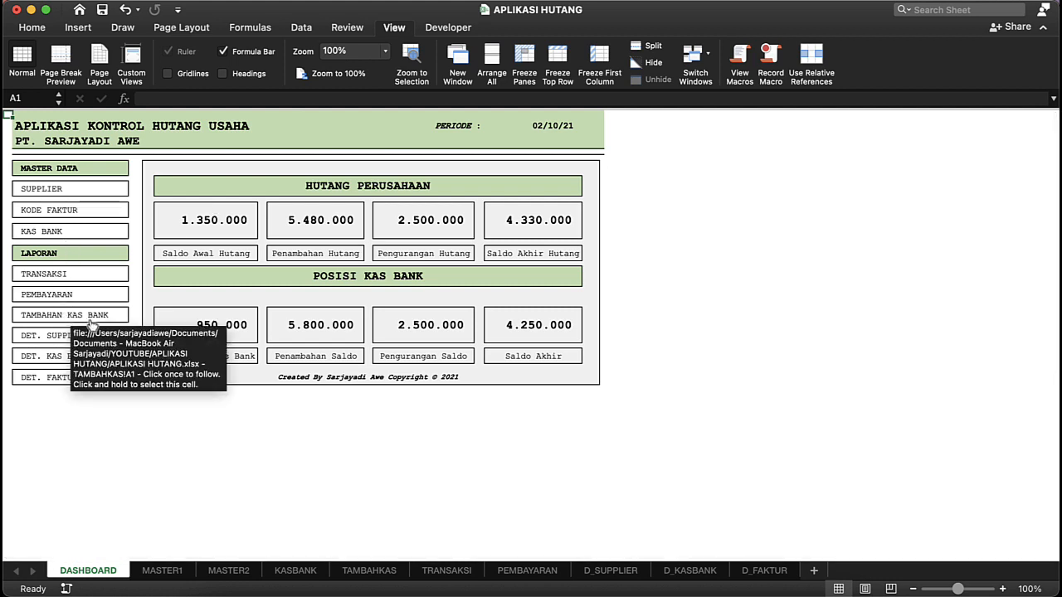
Step: Open the Det. Supplier report and include the 0 rows in its FILTER
{"action": "left_click", "coordinate": [44, 340]}
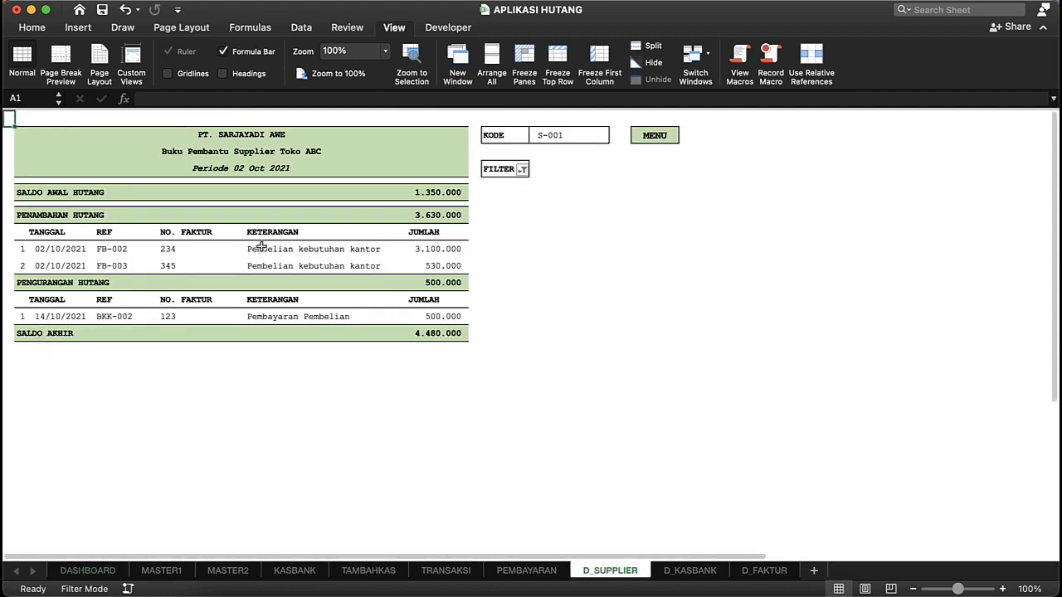
{"action": "left_click", "coordinate": [523, 170]}
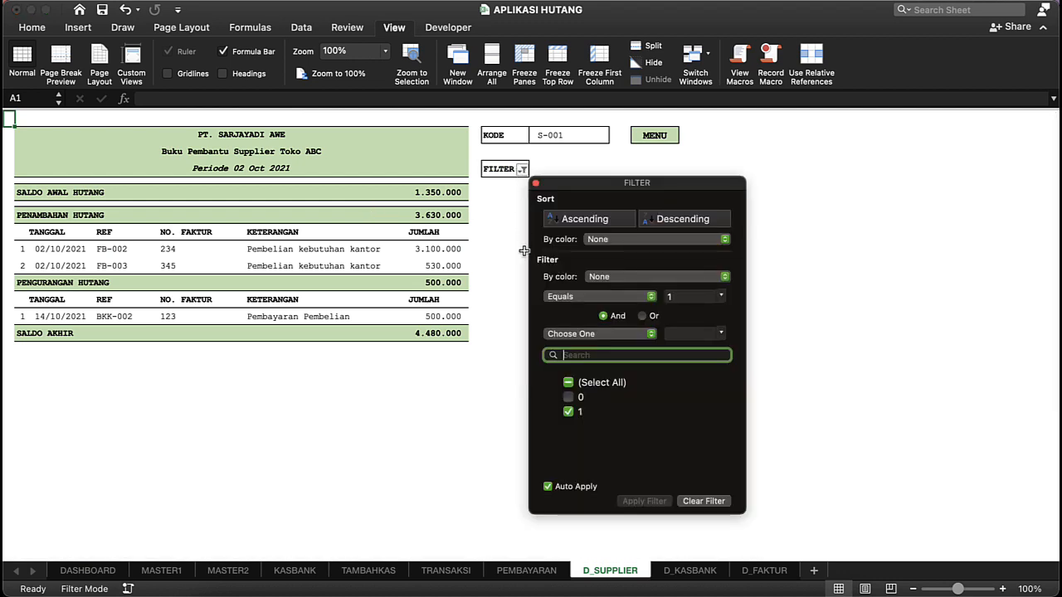
{"action": "left_click", "coordinate": [569, 397]}
{"action": "left_click", "coordinate": [322, 275]}
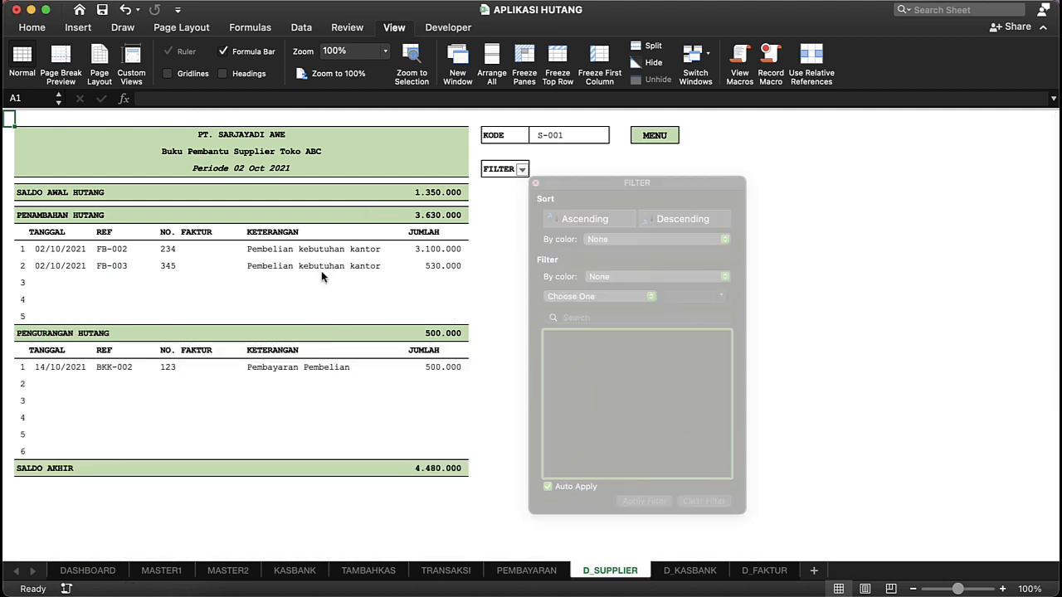
Step: Set the KODE of the supplier report to S-004
{"action": "left_click", "coordinate": [590, 136]}
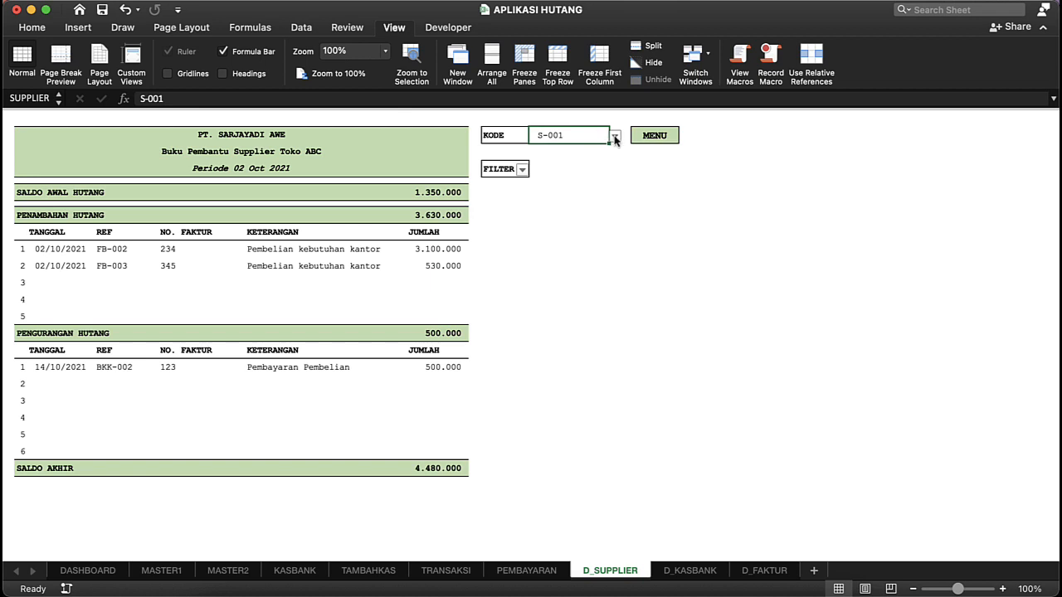
{"action": "left_click", "coordinate": [615, 138]}
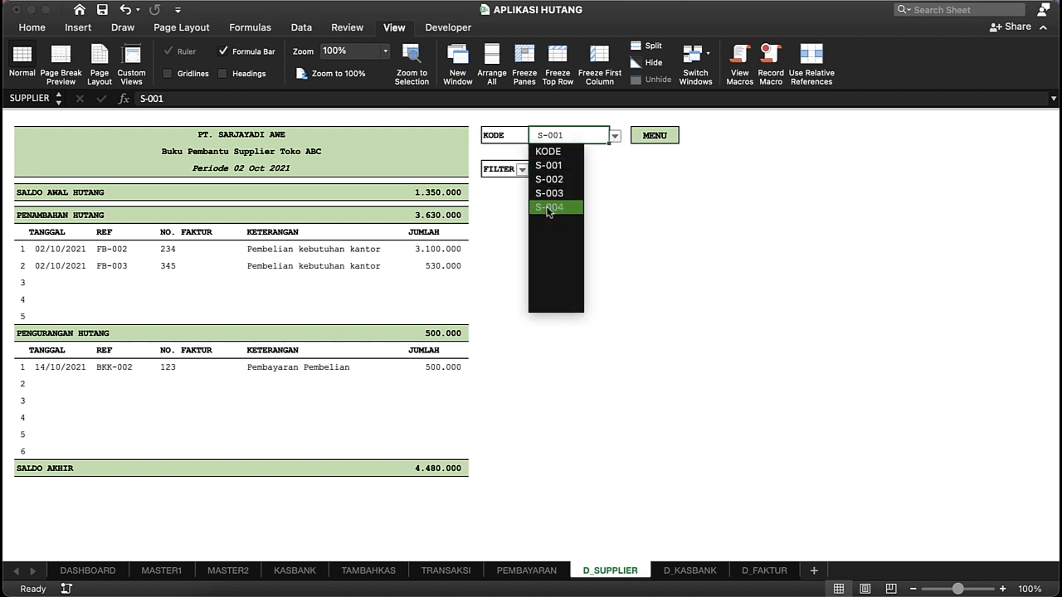
{"action": "left_click", "coordinate": [547, 207]}
Step: Examine the SALDO AWAL HUTANG and PENAMBAHAN HUTANG sections of the Vendor Baru report, including the FB-005 entry
{"action": "left_click", "coordinate": [277, 249]}
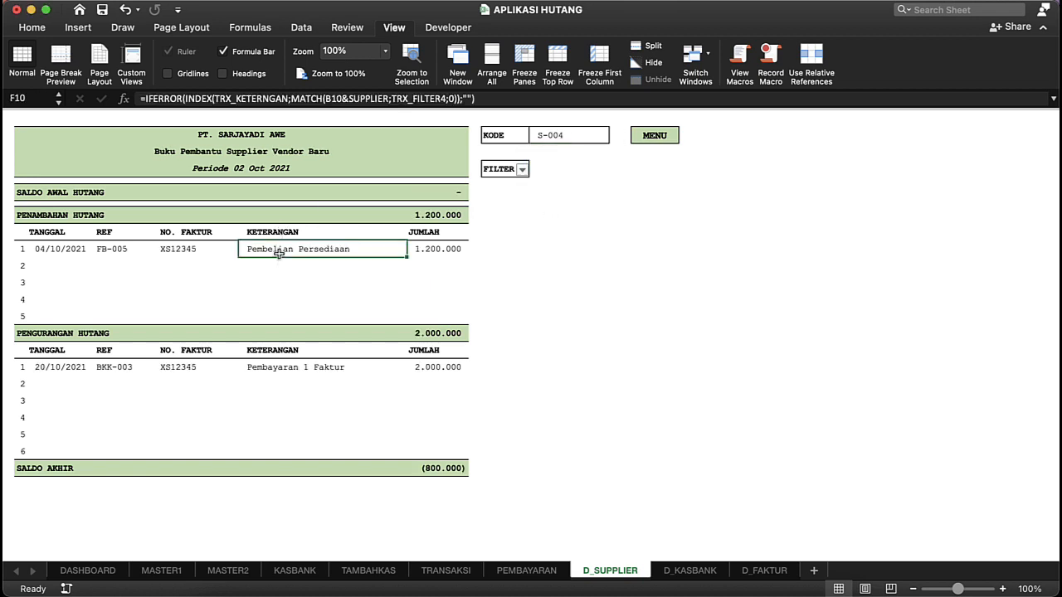
{"action": "left_click", "coordinate": [52, 246]}
{"action": "left_click", "coordinate": [76, 190]}
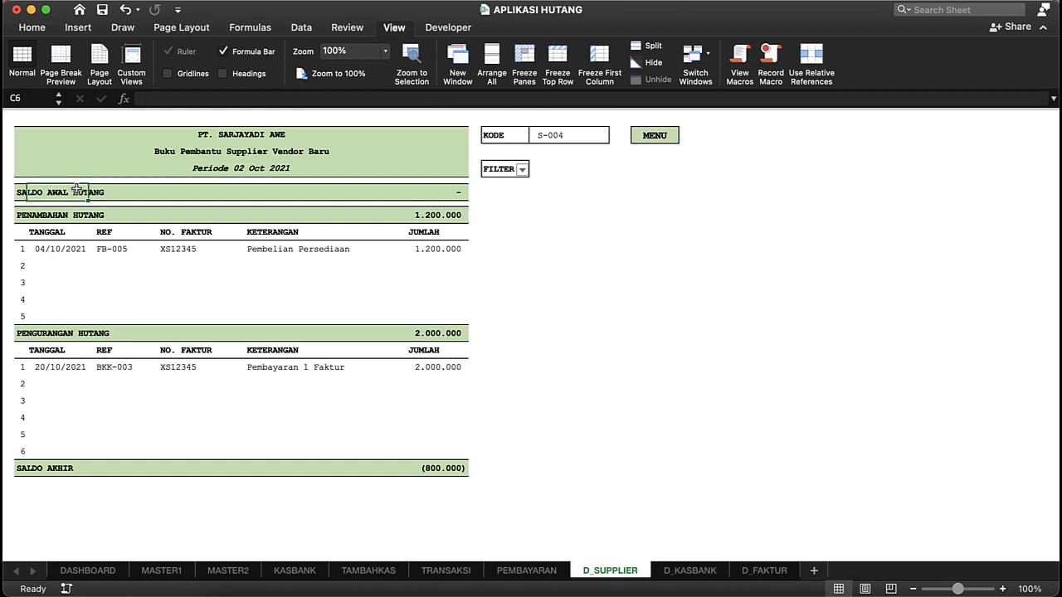
{"action": "left_click", "coordinate": [429, 194]}
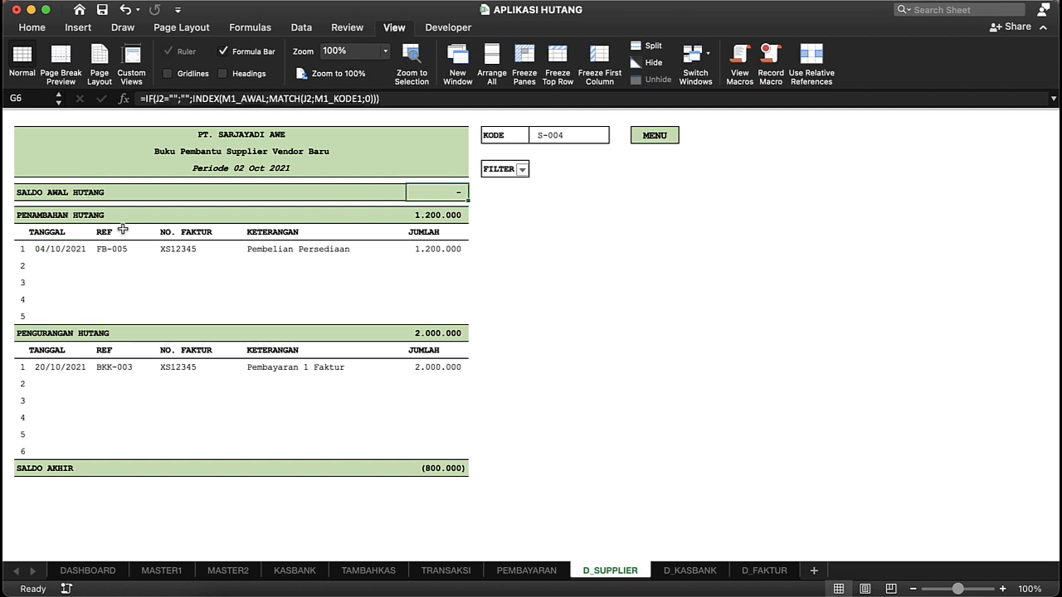
{"action": "left_click", "coordinate": [450, 214]}
{"action": "left_click", "coordinate": [444, 250]}
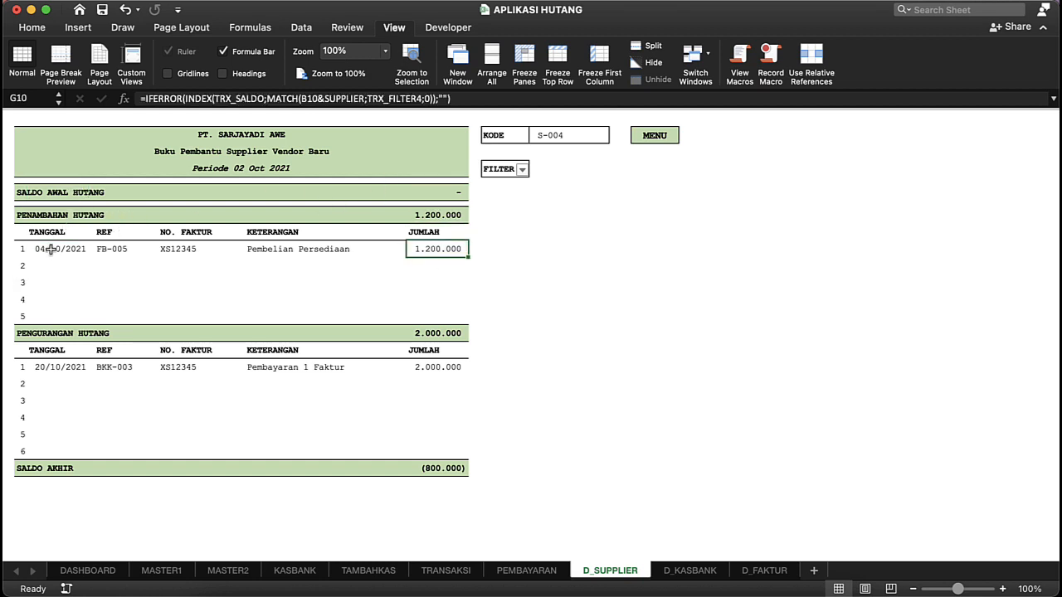
{"action": "left_click_drag", "start_coordinate": [48, 249], "coordinate": [58, 312]}
{"action": "left_click", "coordinate": [64, 283]}
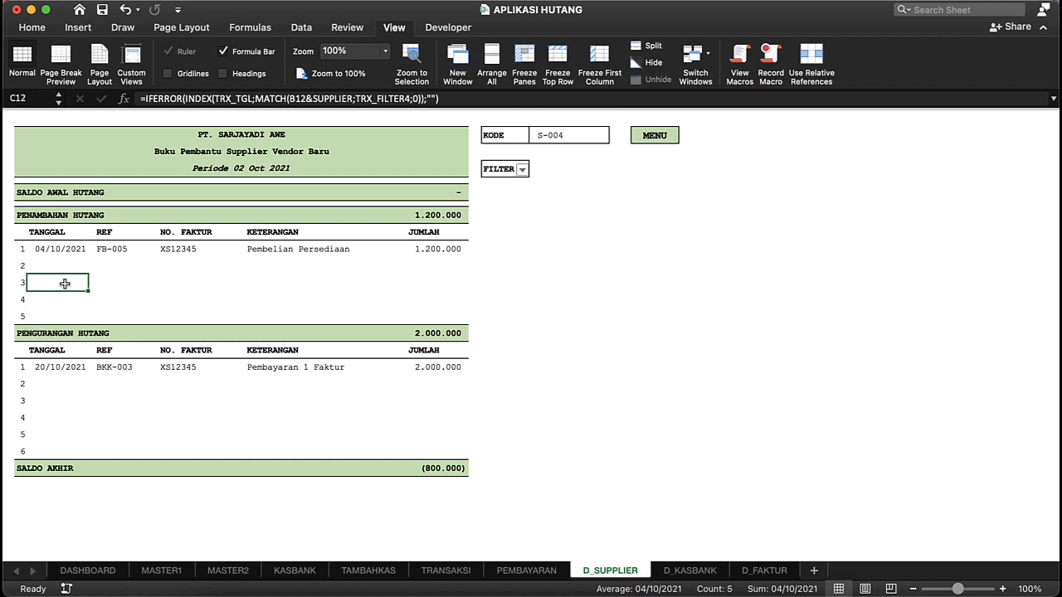
Step: Examine the PENGURANGAN HUTANG entries, compare the BKK-003 payment with the FB-005 invoice amount, and return to the dashboard
{"action": "left_click", "coordinate": [119, 424]}
{"action": "left_click_drag", "start_coordinate": [59, 369], "coordinate": [73, 453]}
{"action": "left_click", "coordinate": [302, 396]}
{"action": "left_click", "coordinate": [405, 378]}
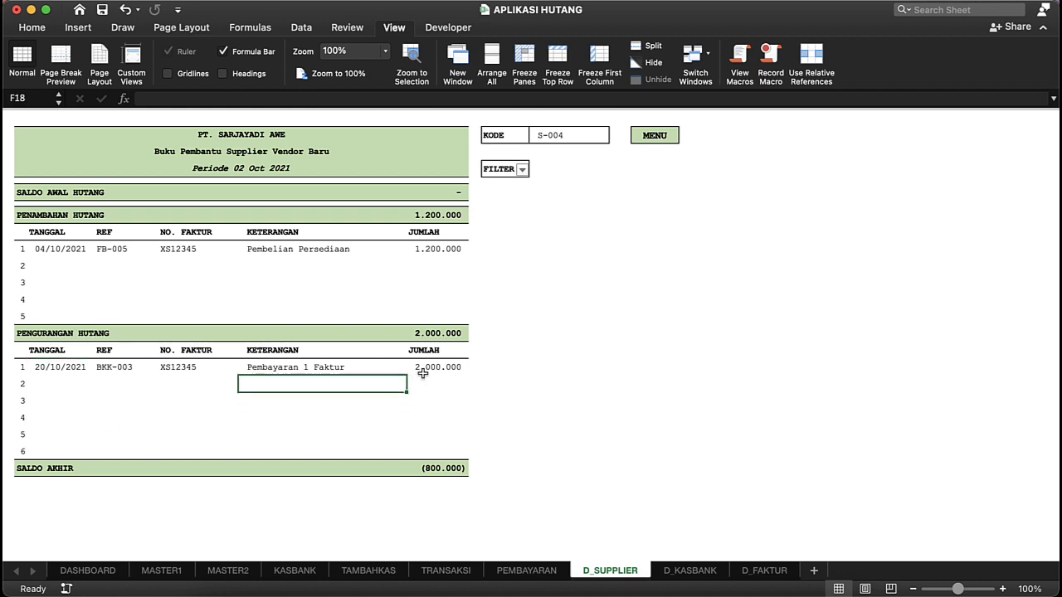
{"action": "left_click", "coordinate": [455, 371]}
{"action": "left_click", "coordinate": [437, 415]}
{"action": "left_click", "coordinate": [436, 371]}
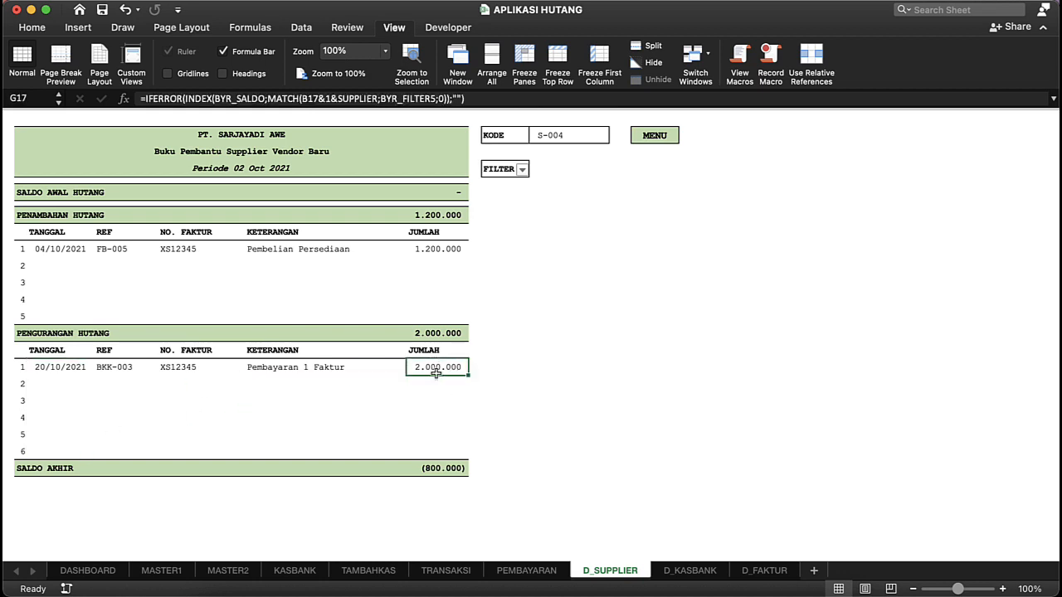
{"action": "left_click", "coordinate": [438, 404]}
{"action": "left_click", "coordinate": [438, 367]}
{"action": "left_click", "coordinate": [433, 253]}
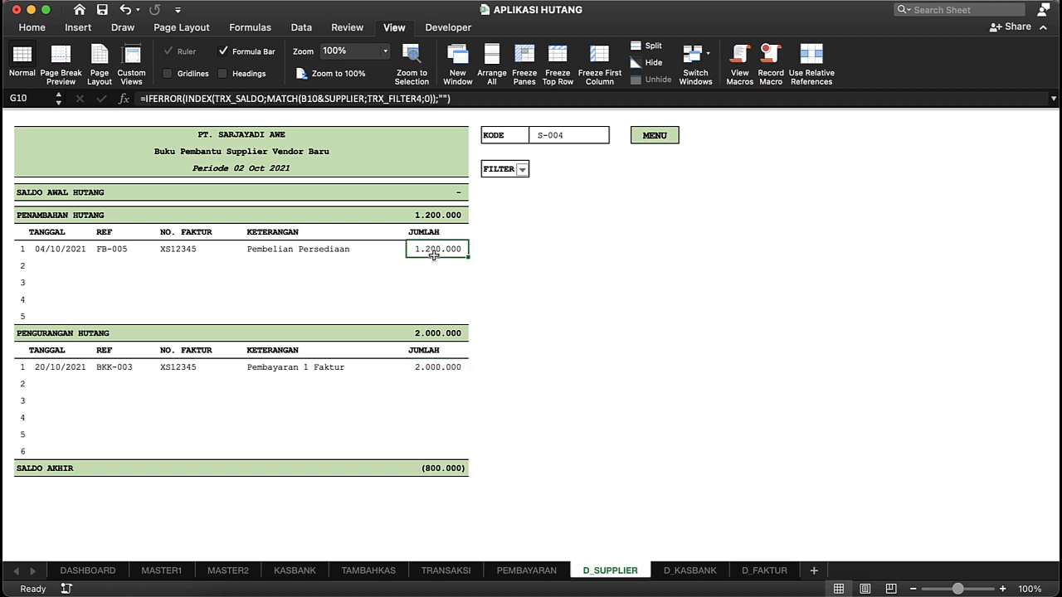
{"action": "left_click", "coordinate": [325, 251]}
{"action": "left_click", "coordinate": [440, 252]}
{"action": "left_click", "coordinate": [653, 140]}
{"action": "left_click", "coordinate": [662, 146]}
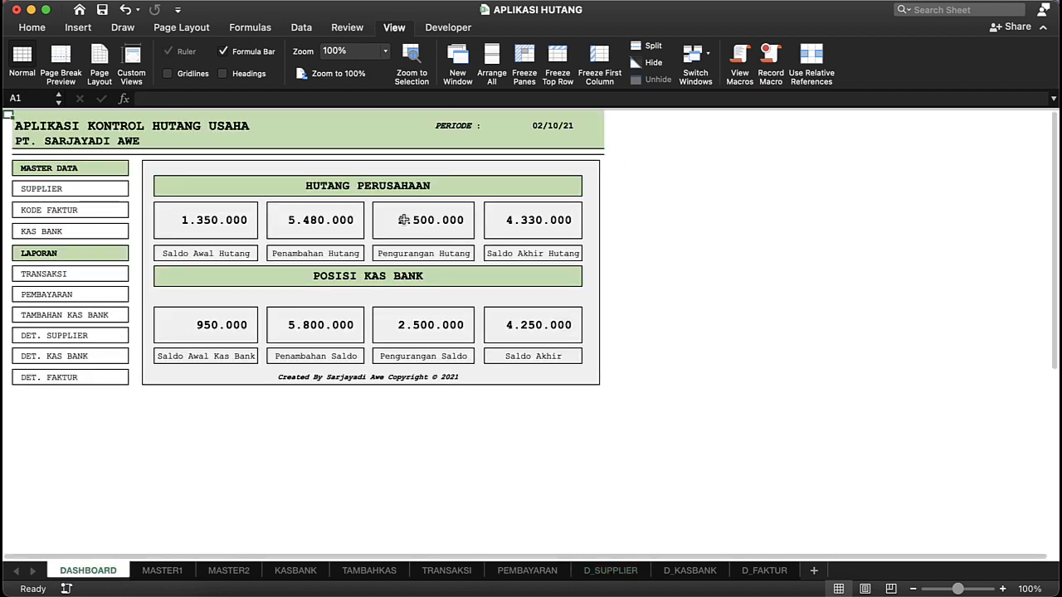
Step: Open the PEMBAYARAN sheet and set the SALDO of the BKK-003 payment to 1200000
{"action": "left_click", "coordinate": [47, 300]}
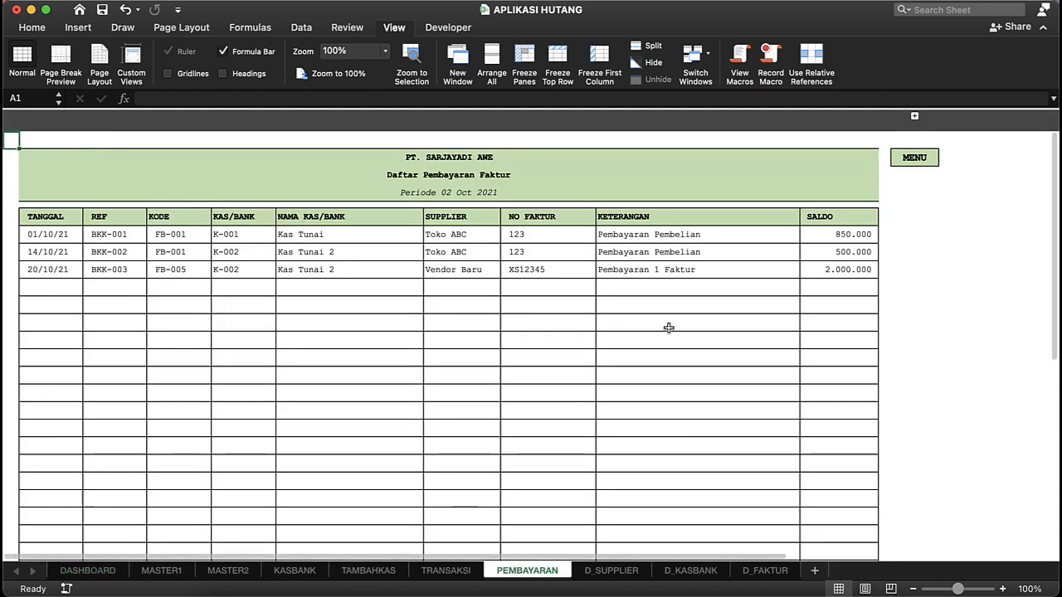
{"action": "left_click", "coordinate": [813, 270]}
{"action": "type", "text": "12"}
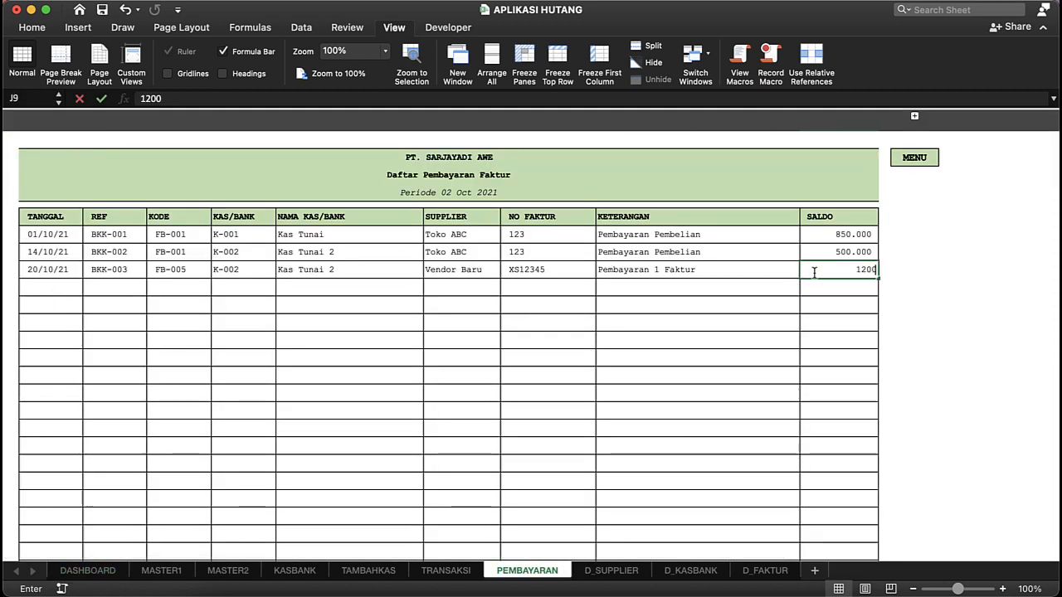
{"action": "key", "text": "Return"}
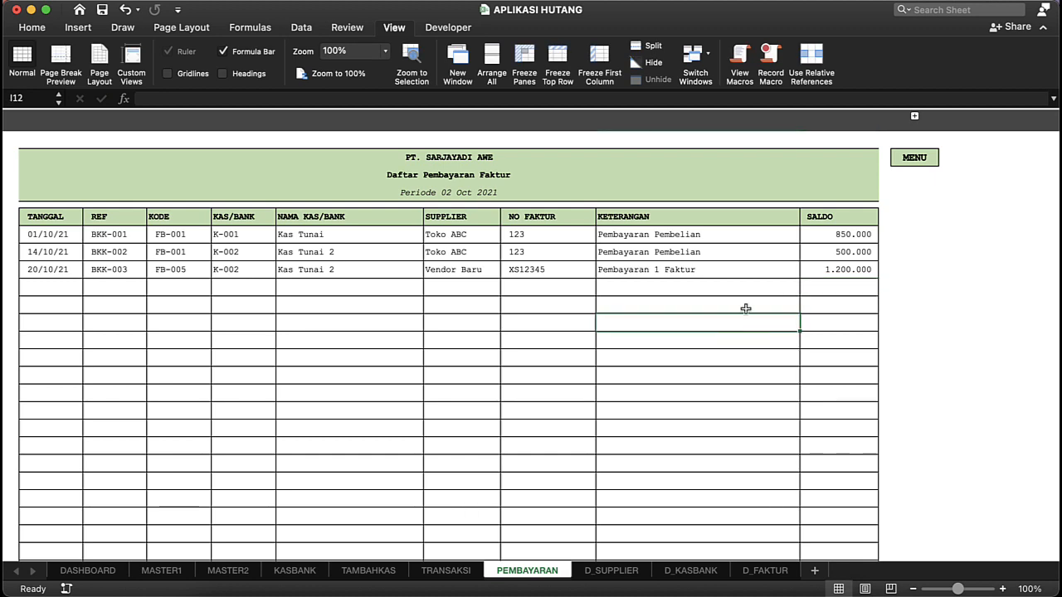
Step: Go back through the dashboard to the Det. Supplier report and check the S-004 opening, addition and closing balances
{"action": "left_click", "coordinate": [912, 158]}
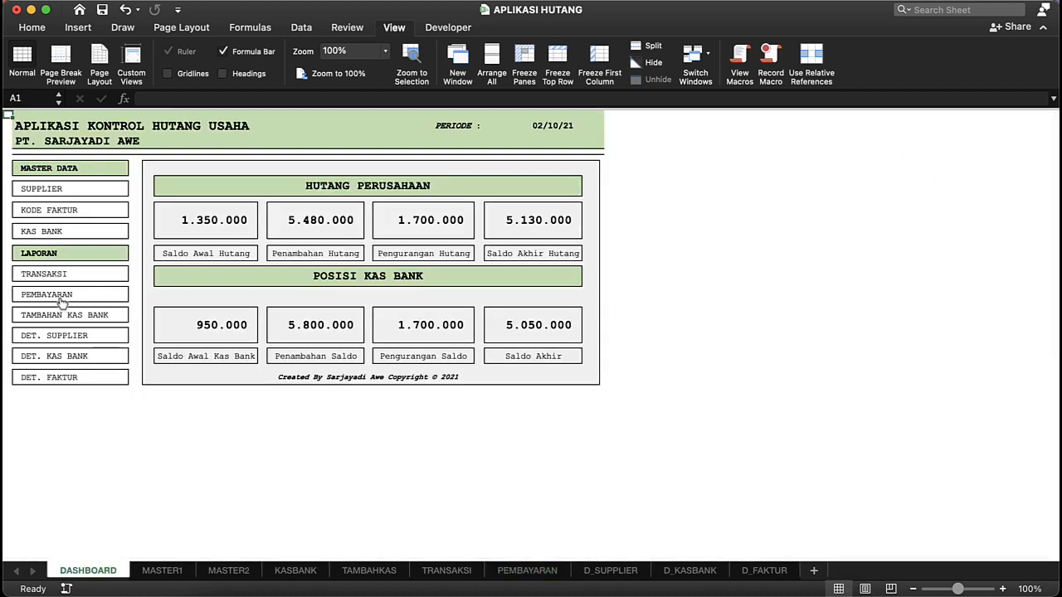
{"action": "left_click", "coordinate": [66, 336]}
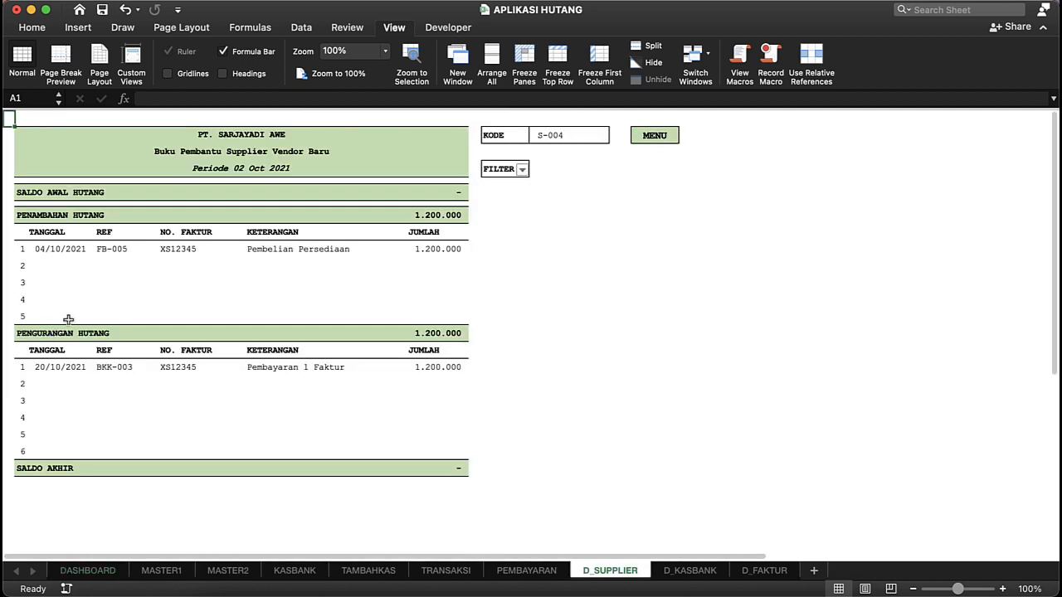
{"action": "left_click", "coordinate": [407, 247]}
{"action": "left_click", "coordinate": [445, 192]}
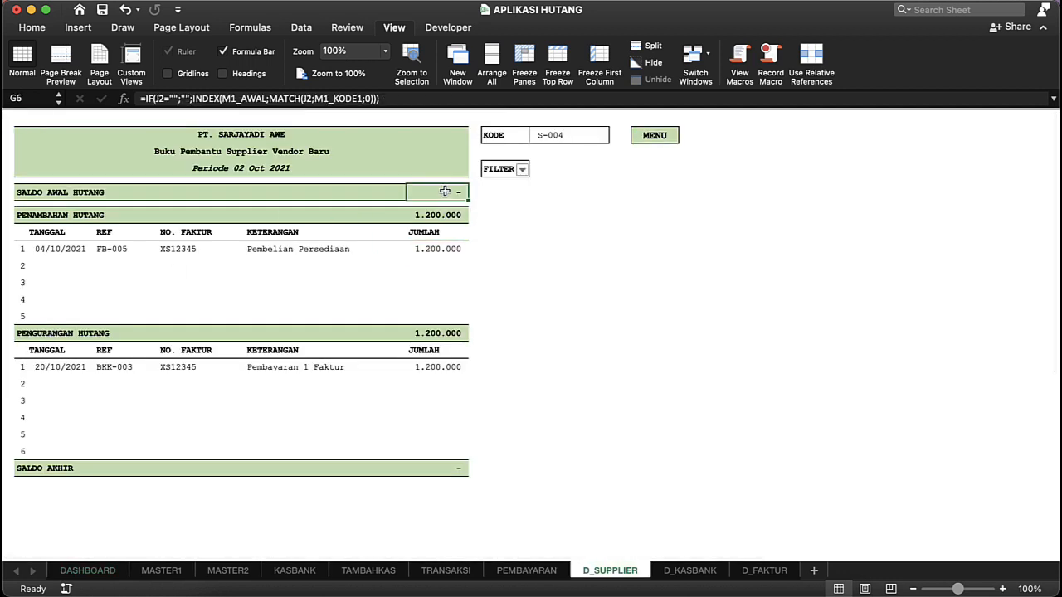
{"action": "left_click", "coordinate": [442, 216]}
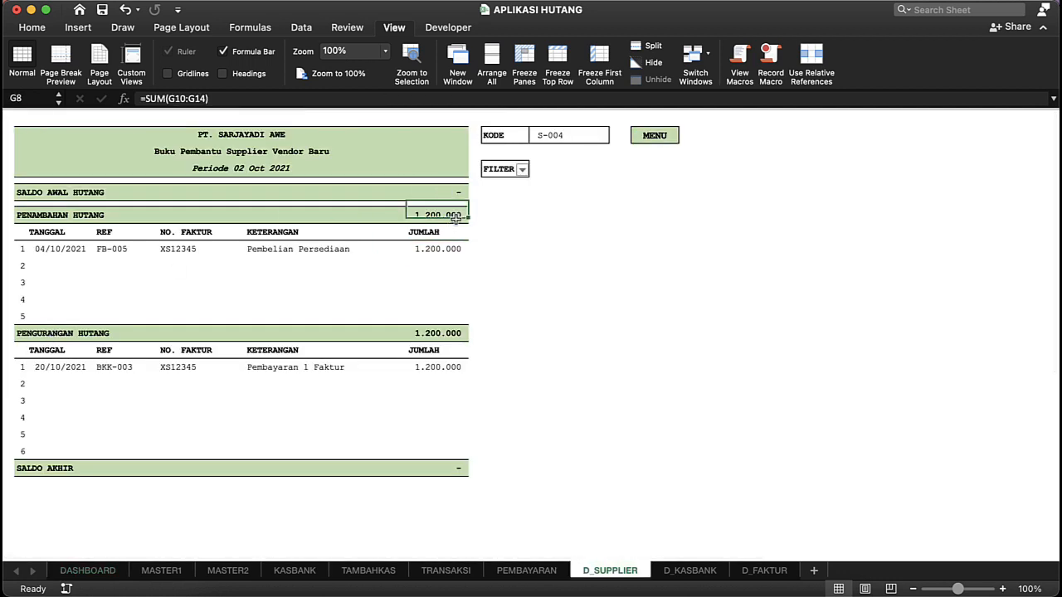
{"action": "left_click", "coordinate": [448, 468]}
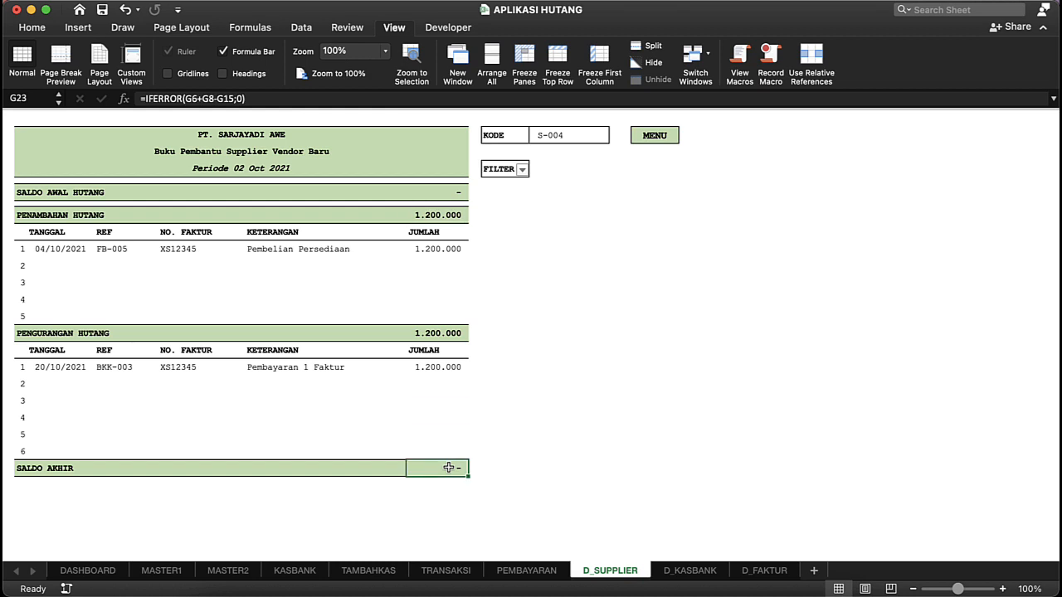
Step: Switch the KODE of the supplier report to S-003 and then to S-002 to view those suppliers
{"action": "left_click", "coordinate": [582, 134]}
{"action": "left_click", "coordinate": [614, 136]}
{"action": "left_click", "coordinate": [557, 199]}
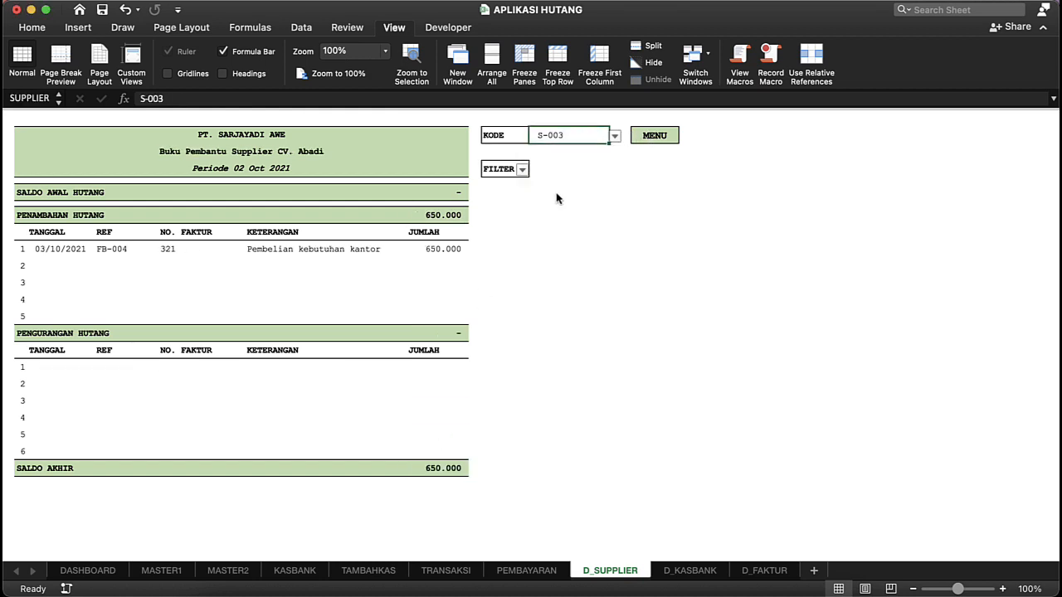
{"action": "left_click", "coordinate": [614, 136]}
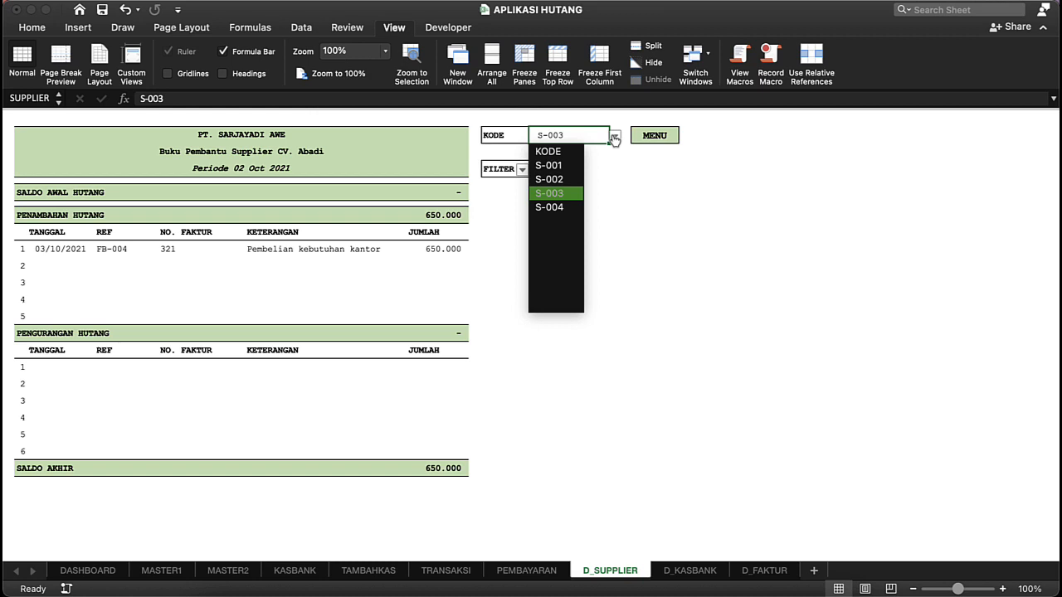
{"action": "left_click", "coordinate": [564, 179]}
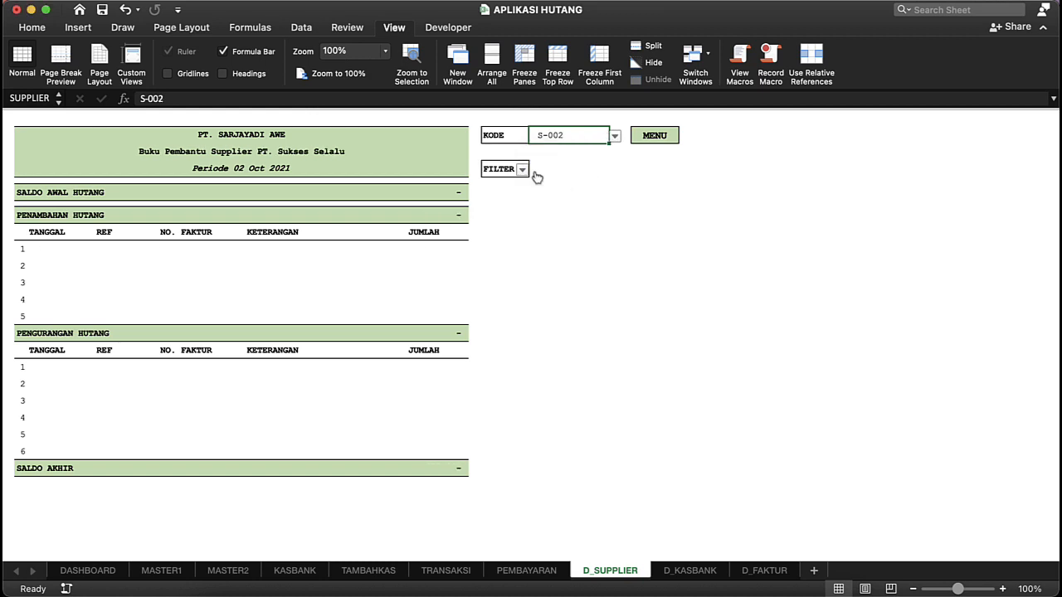
Step: Switch the KODE of the supplier report to S-001 and filter out the rows marked 0
{"action": "left_click", "coordinate": [614, 136]}
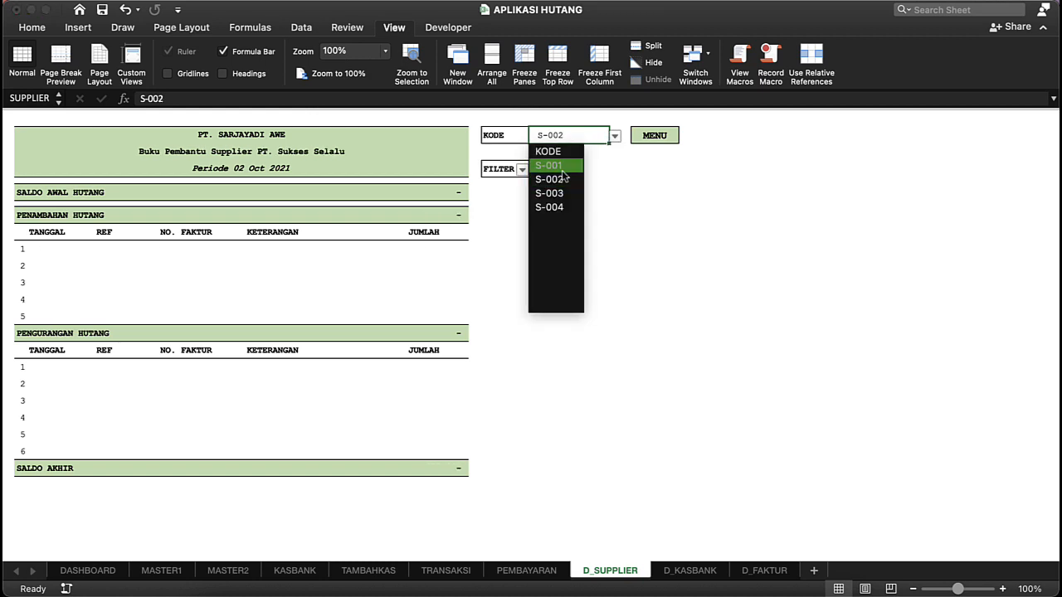
{"action": "left_click", "coordinate": [557, 164]}
{"action": "left_click", "coordinate": [522, 170]}
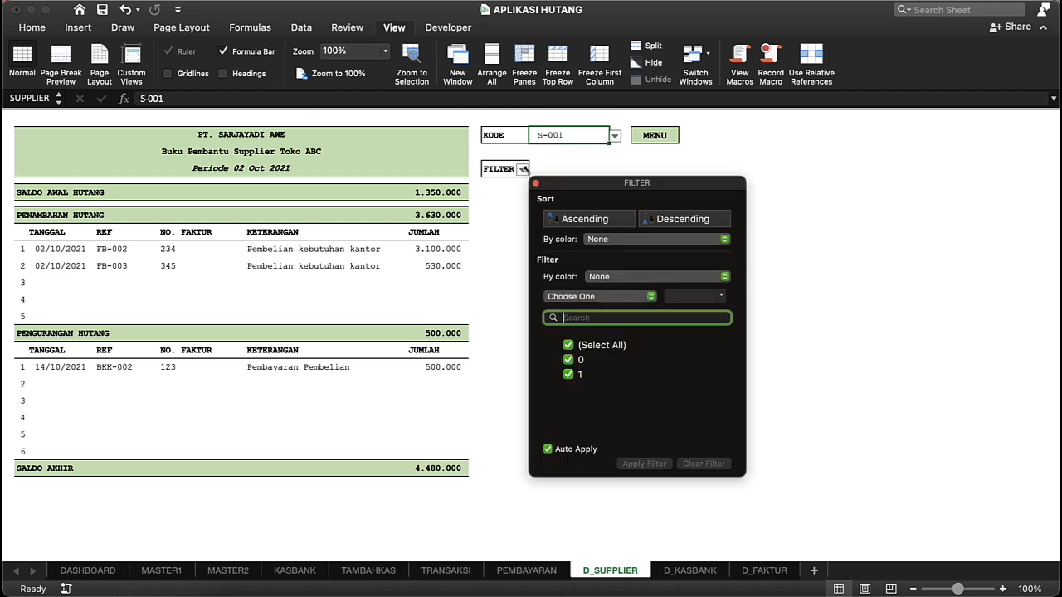
{"action": "left_click", "coordinate": [569, 361]}
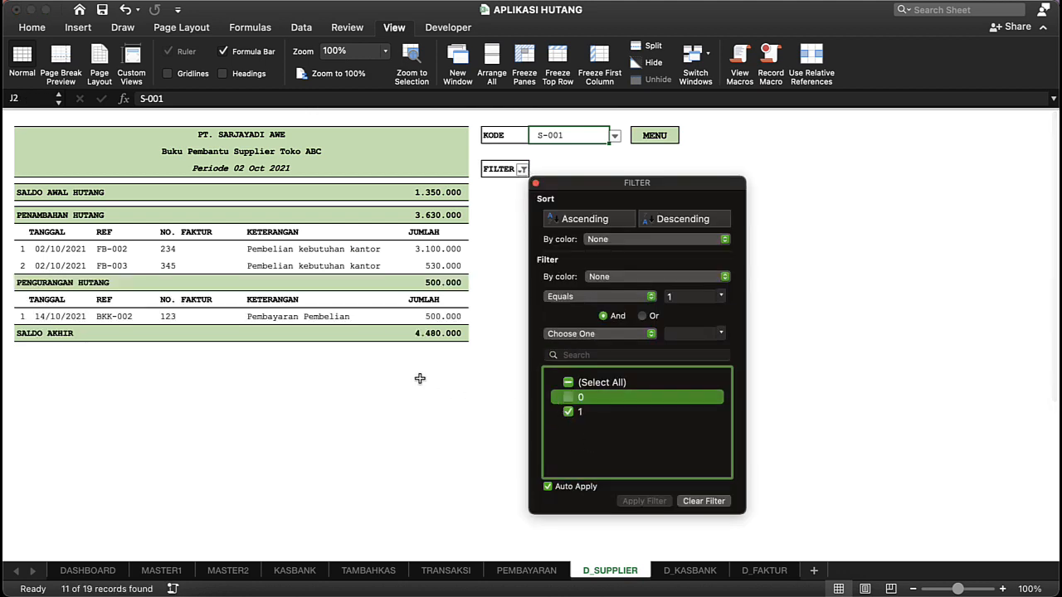
{"action": "left_click", "coordinate": [407, 310]}
{"action": "left_click", "coordinate": [328, 248]}
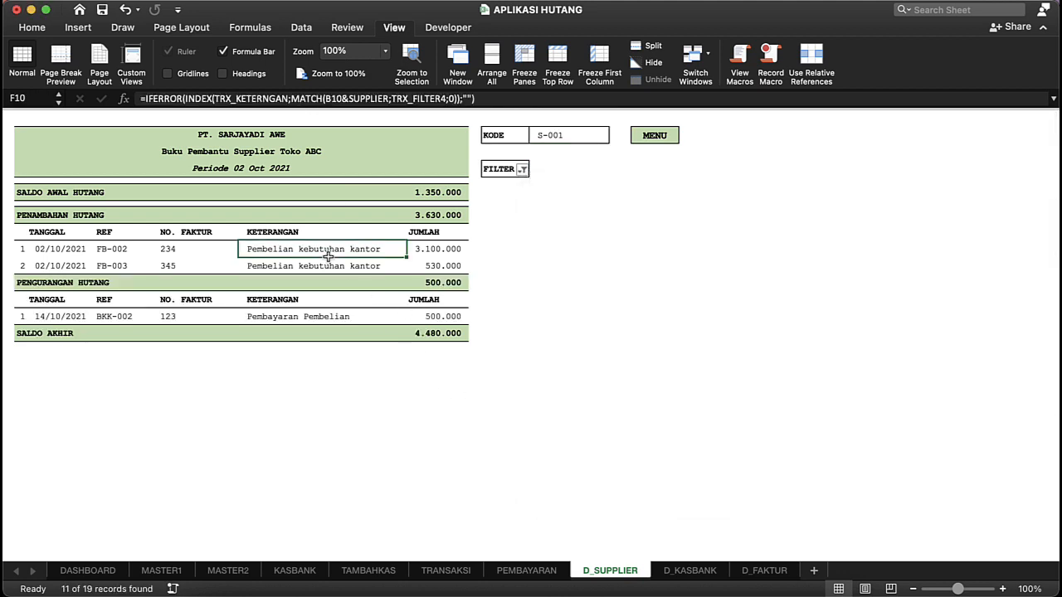
Step: Preview the filtered S-001 supplier report for printing, cancel without printing and return to the dashboard
{"action": "key", "text": "cmd+p"}
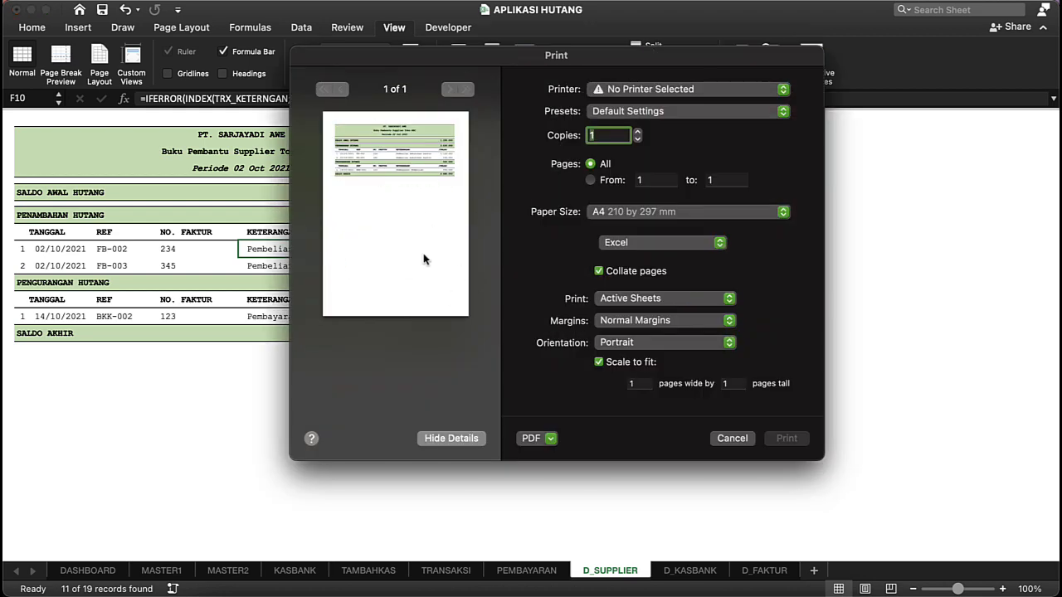
{"action": "left_click", "coordinate": [730, 440]}
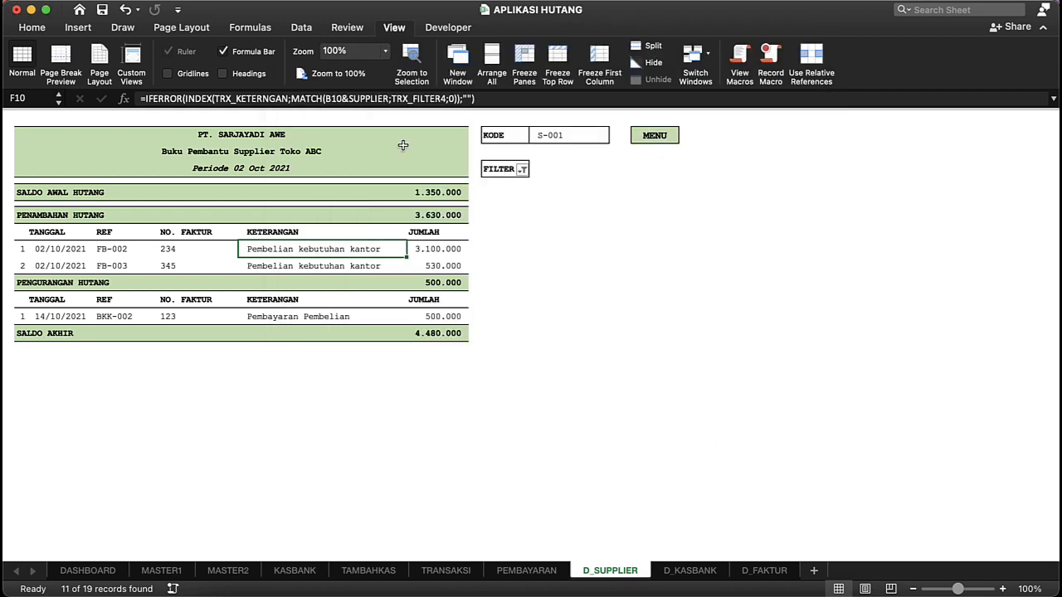
{"action": "left_click", "coordinate": [636, 137]}
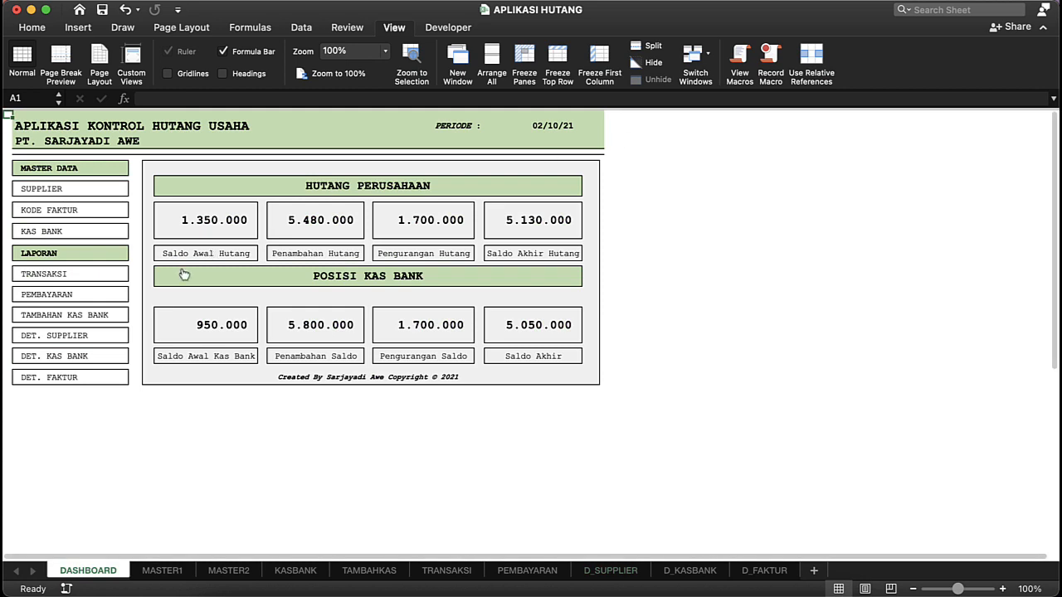
Step: Open the Det. Kas Bank report from the dashboard and switch its KODE to K-002
{"action": "left_click", "coordinate": [60, 359]}
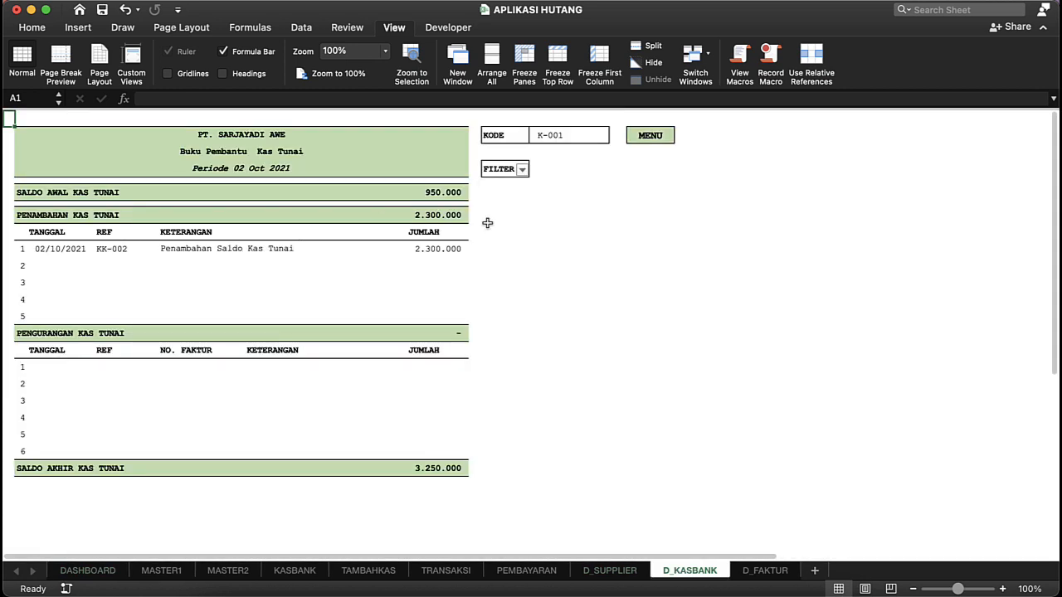
{"action": "left_click", "coordinate": [402, 202]}
{"action": "left_click", "coordinate": [443, 192]}
{"action": "left_click", "coordinate": [566, 136]}
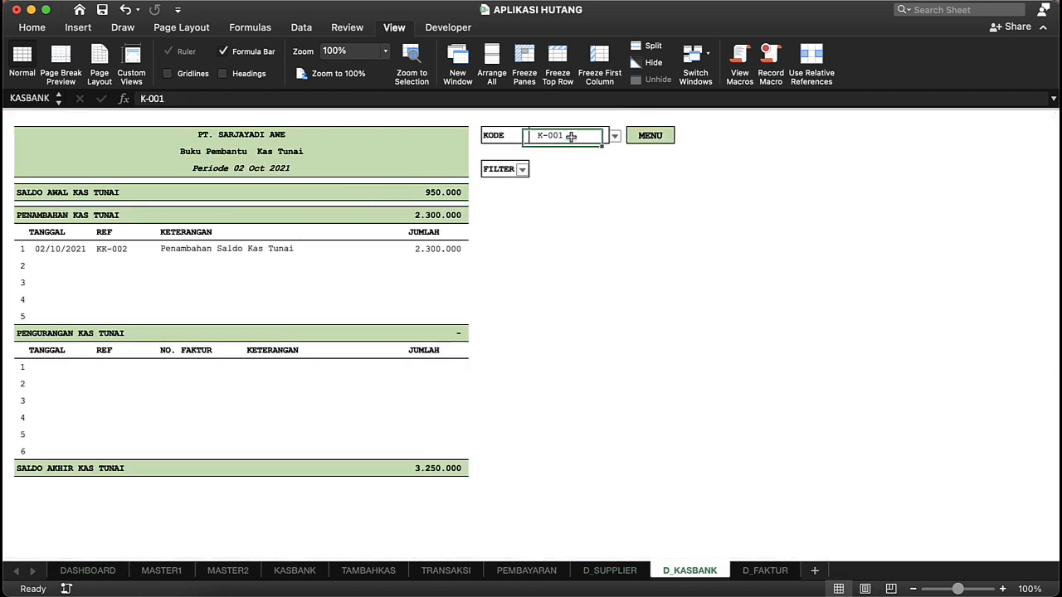
{"action": "left_click", "coordinate": [614, 137]}
{"action": "left_click", "coordinate": [554, 179]}
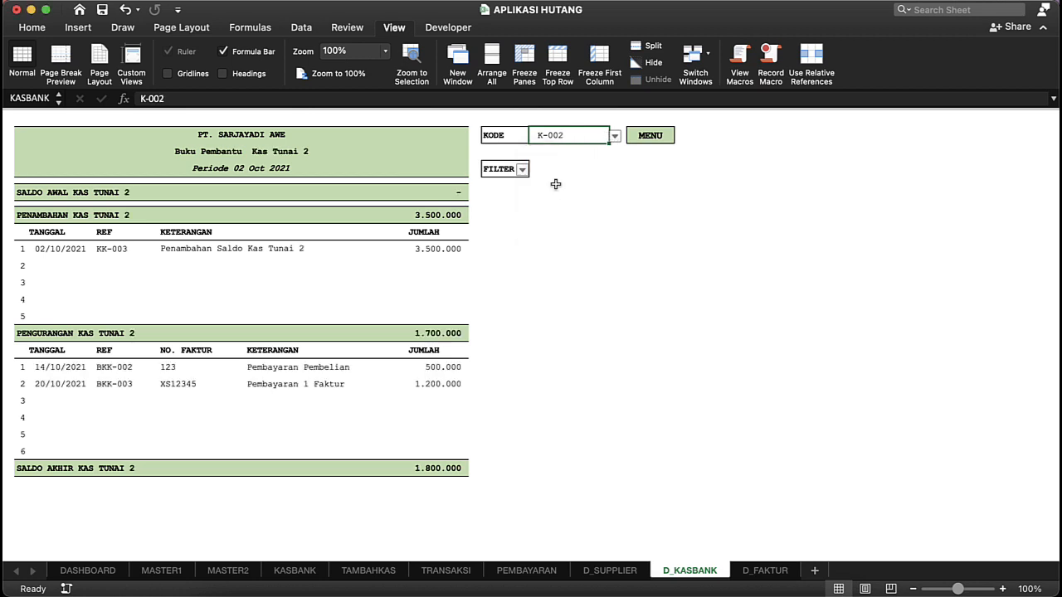
Step: Examine the BKK-003 payment row and the KK-003 addition row in the K-002 cash report
{"action": "left_click", "coordinate": [59, 391]}
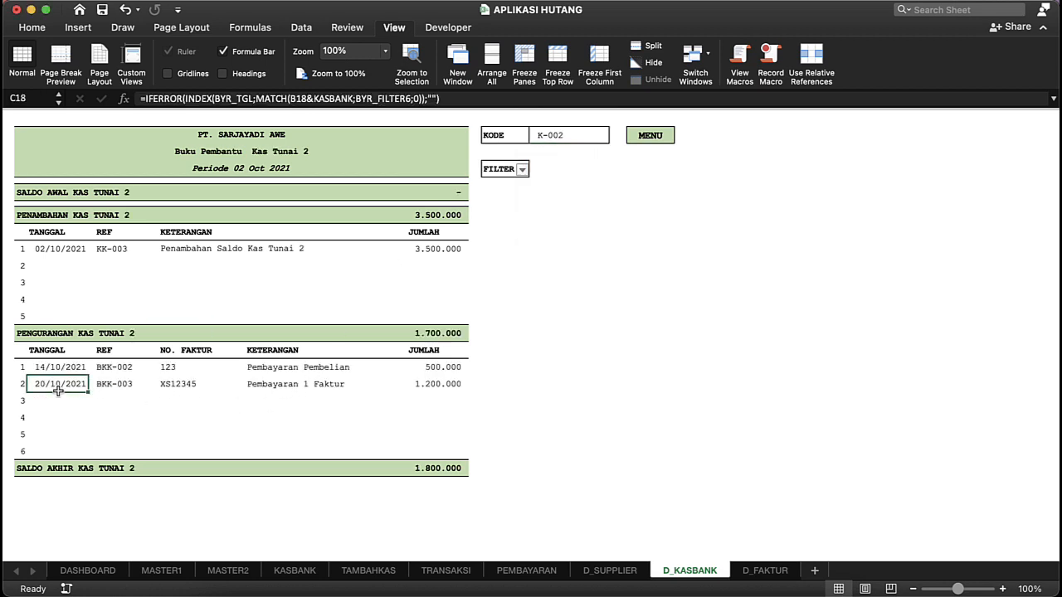
{"action": "key", "text": "shift+Right"}
{"action": "key", "text": "shift+Right"}
{"action": "key", "text": "shift+Right"}
{"action": "key", "text": "shift+Right"}
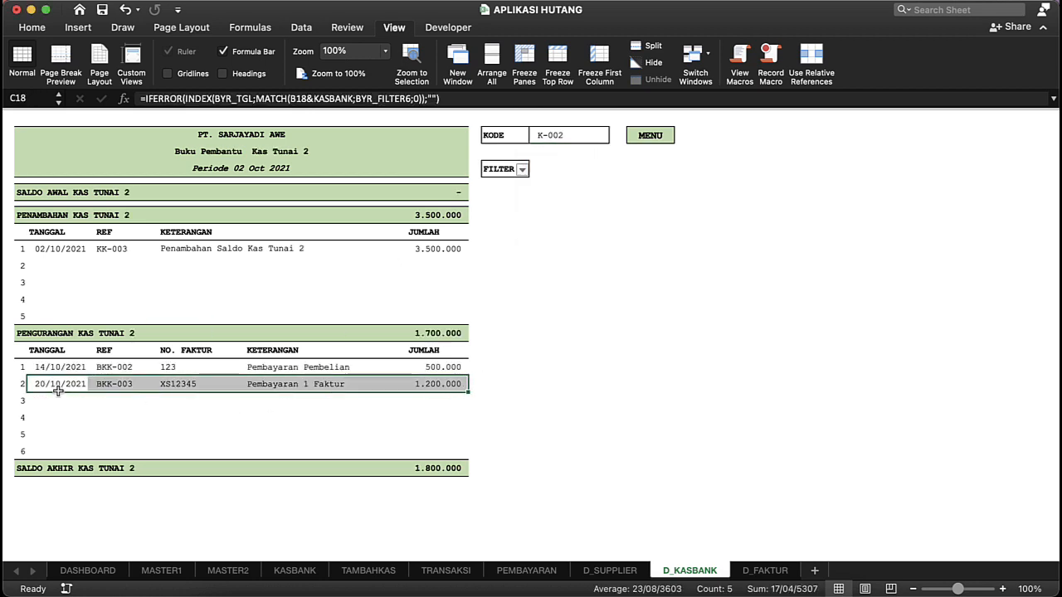
{"action": "left_click", "coordinate": [144, 287]}
{"action": "left_click", "coordinate": [72, 253]}
{"action": "key", "text": "shift+Right"}
{"action": "key", "text": "shift+Right"}
{"action": "key", "text": "shift+Right"}
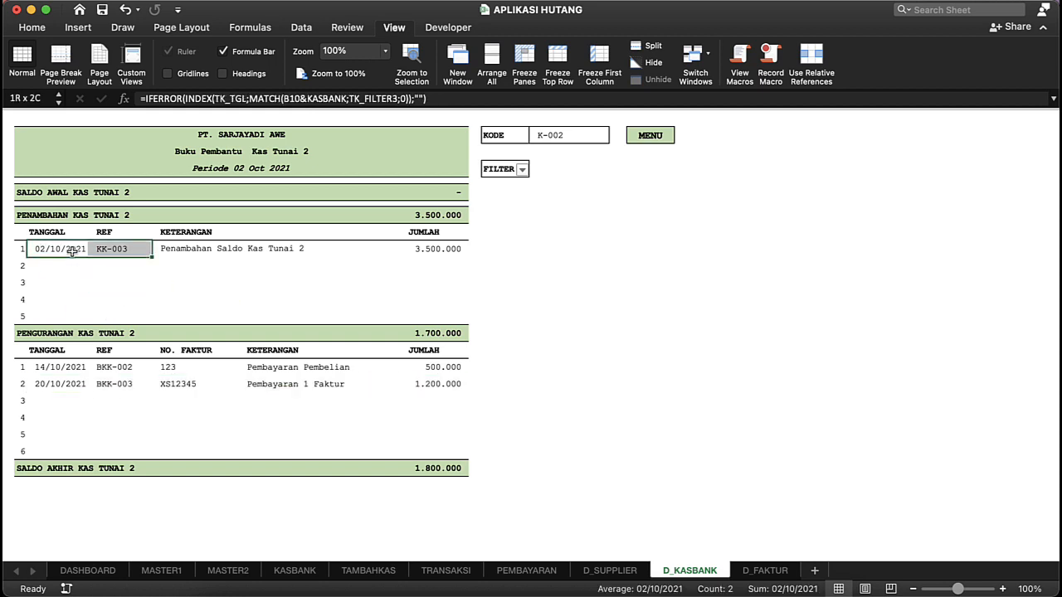
{"action": "left_click", "coordinate": [121, 354]}
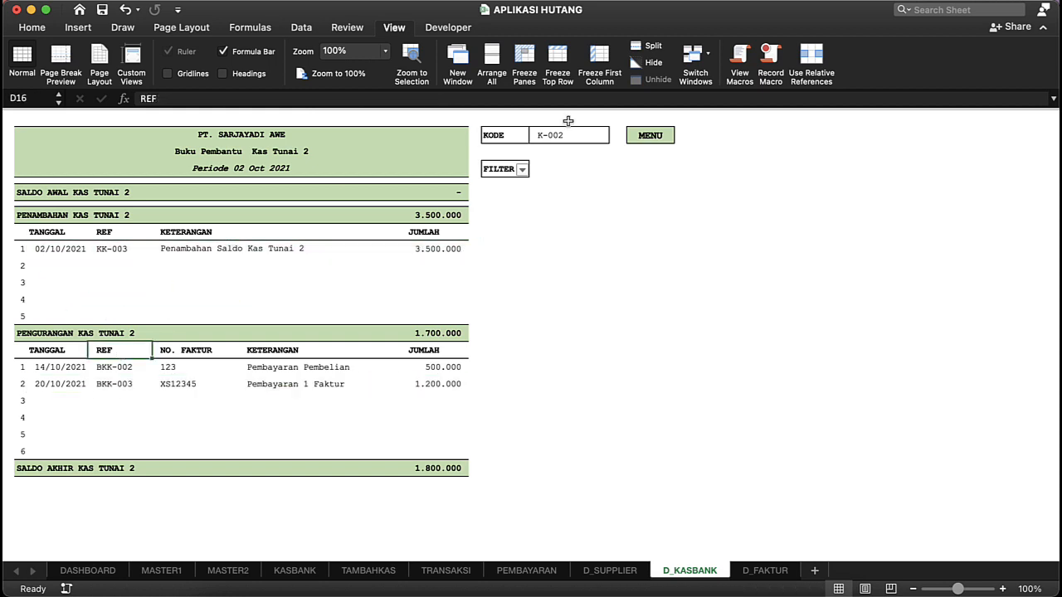
Step: Filter out the rows marked 0 in the K-002 cash report and return to the dashboard
{"action": "left_click", "coordinate": [522, 170]}
{"action": "left_click", "coordinate": [568, 359]}
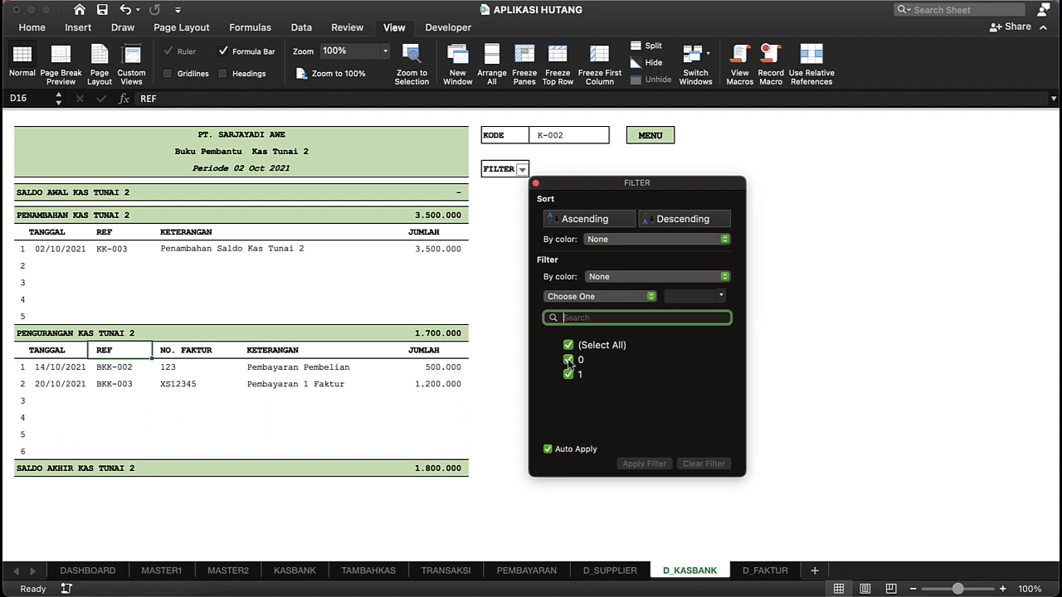
{"action": "left_click", "coordinate": [688, 149]}
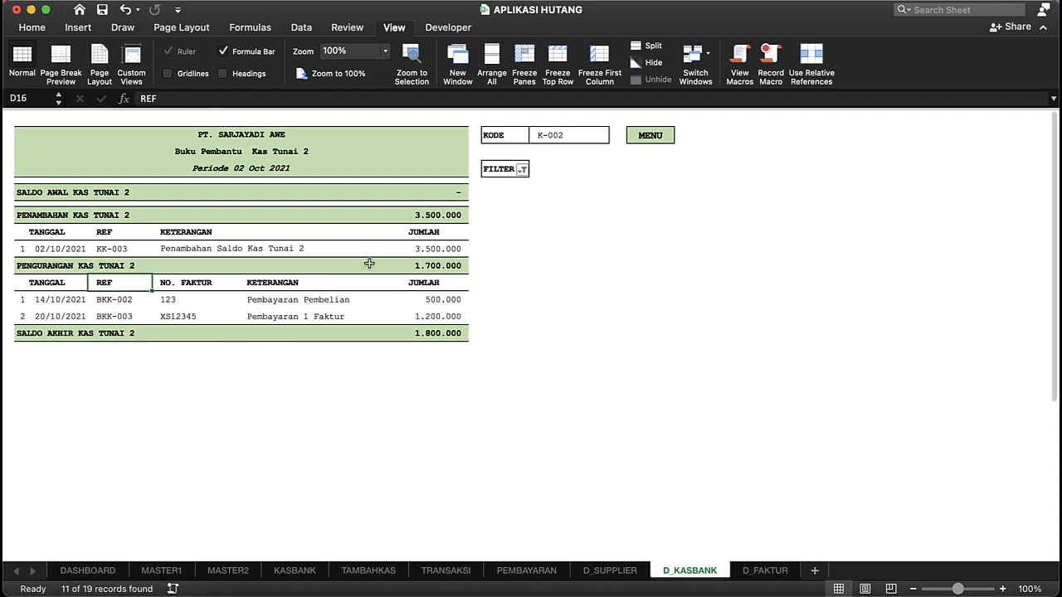
{"action": "left_click", "coordinate": [647, 137]}
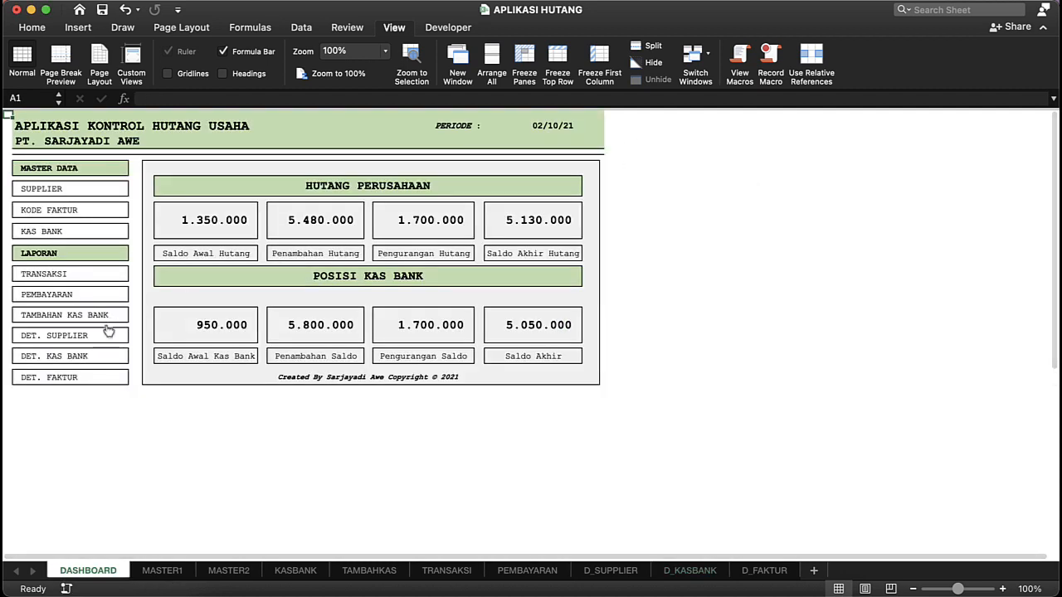
Step: Open the Det. Faktur report, set its KODE to FB-004 and check the invoice value and closing balance
{"action": "left_click", "coordinate": [72, 375]}
{"action": "left_click", "coordinate": [276, 288]}
{"action": "left_click", "coordinate": [634, 155]}
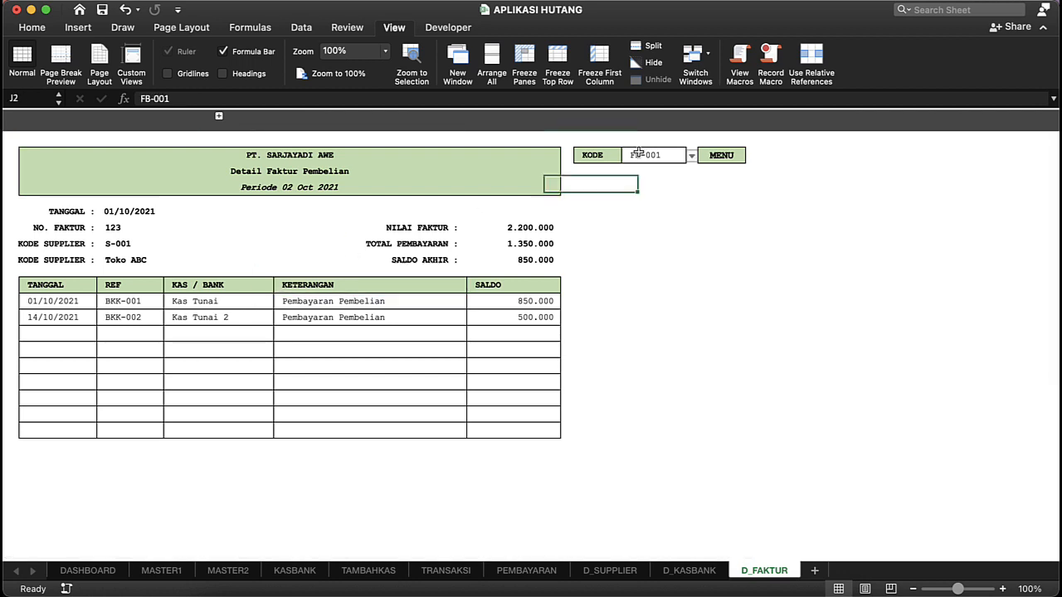
{"action": "left_click", "coordinate": [690, 158]}
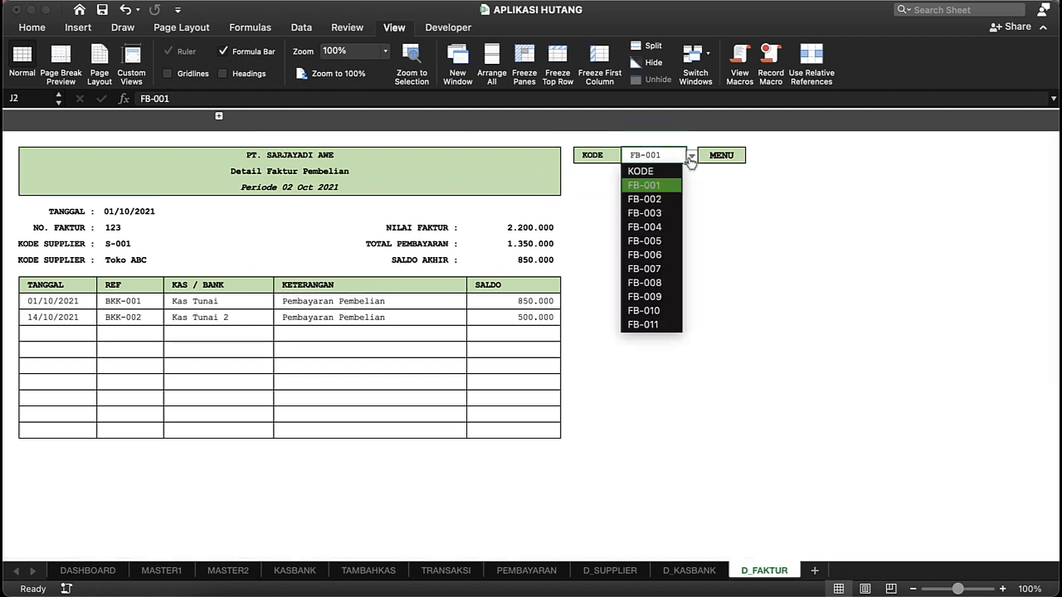
{"action": "left_click", "coordinate": [647, 228]}
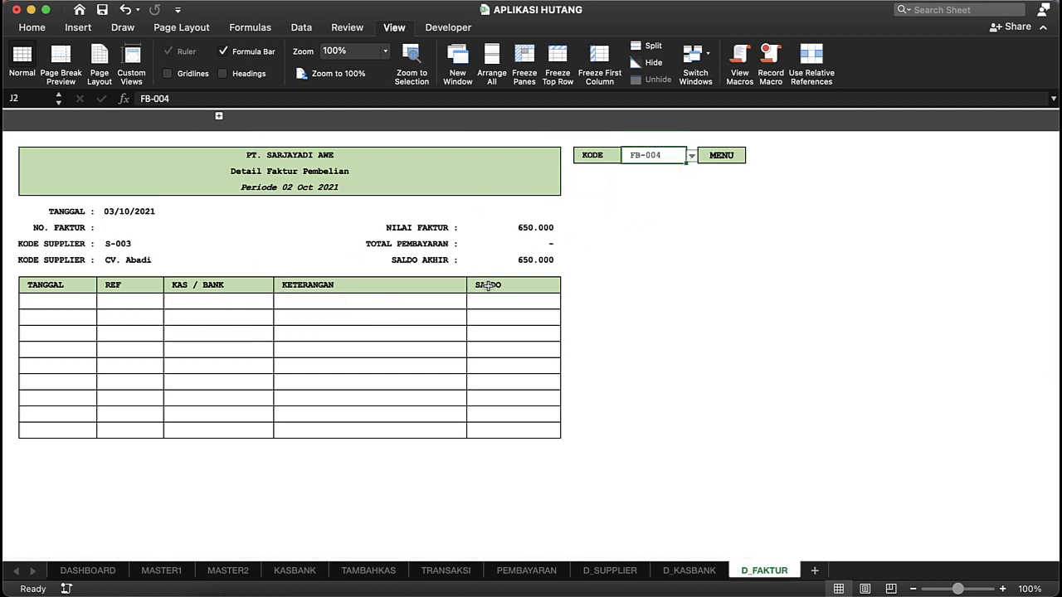
{"action": "scroll", "coordinate": [457, 346], "scroll_direction": "up", "scroll_amount": 1}
{"action": "left_click", "coordinate": [514, 255]}
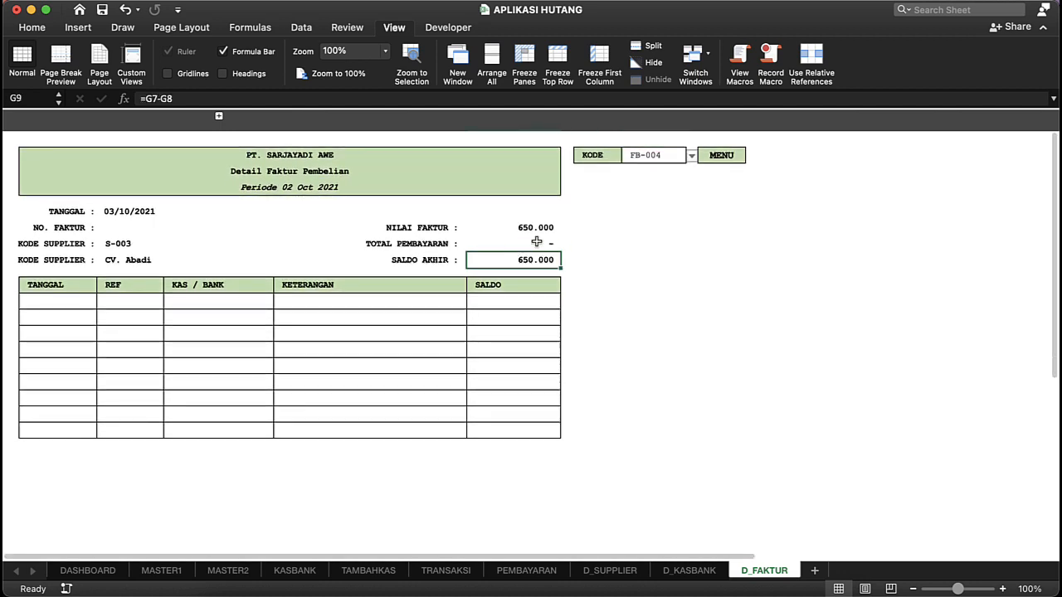
{"action": "left_click", "coordinate": [547, 229]}
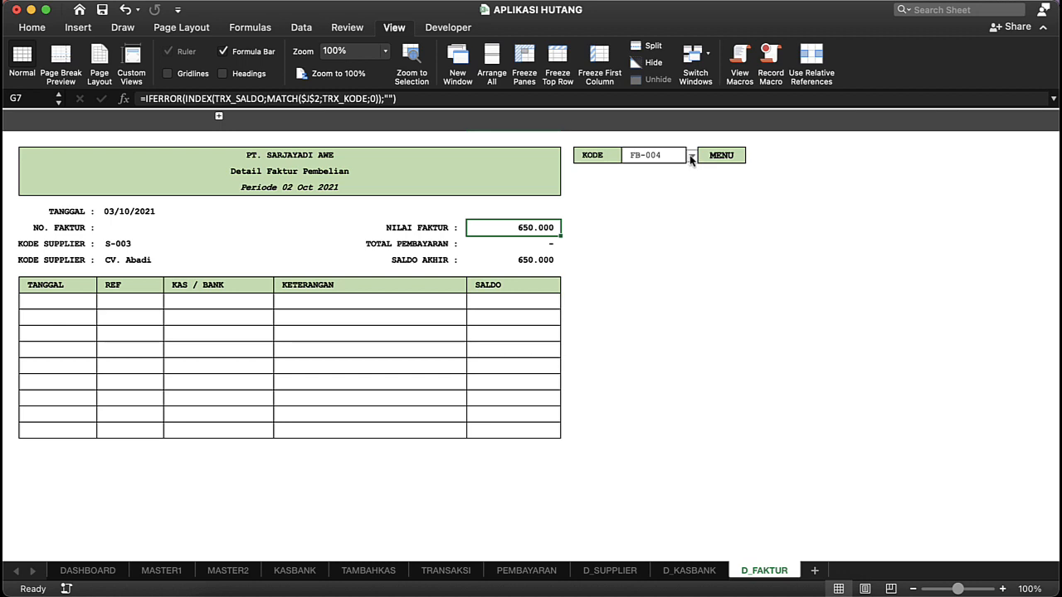
Step: Switch the KODE of the invoice report to FB-005 and check the SALDO of its BKK-003 payment
{"action": "left_click", "coordinate": [661, 156]}
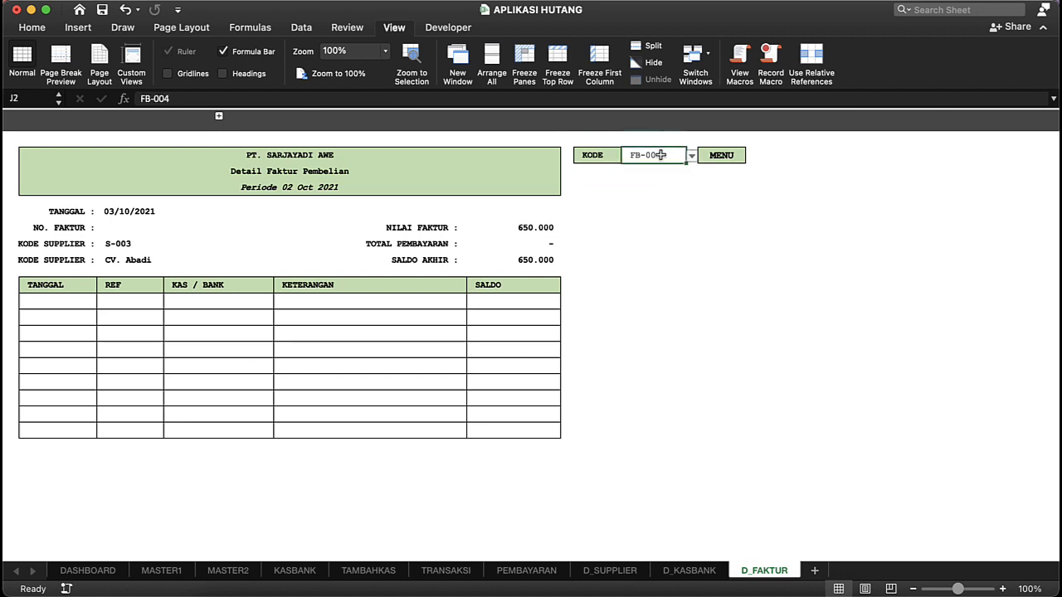
{"action": "left_click", "coordinate": [691, 156]}
{"action": "left_click", "coordinate": [647, 242]}
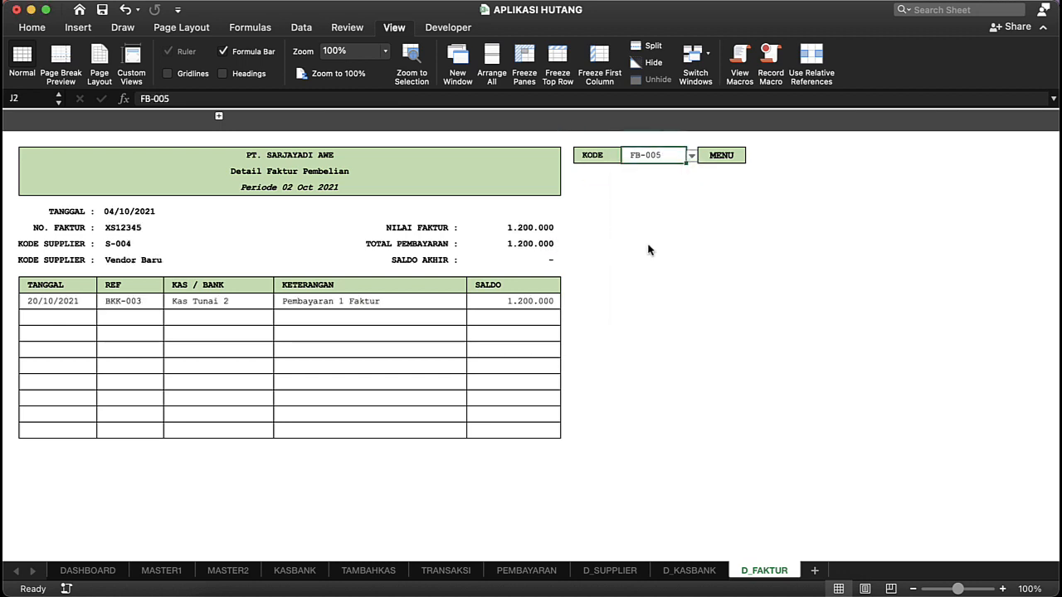
{"action": "left_click", "coordinate": [506, 301]}
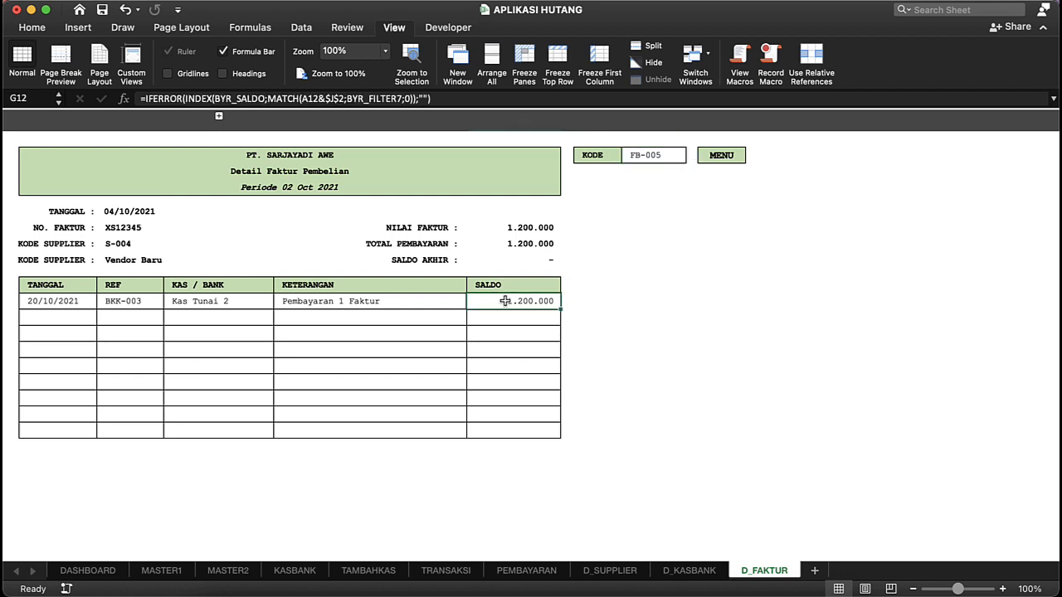
Step: Preview the FB-005 invoice report for printing, cancel without printing and return to the dashboard
{"action": "left_click", "coordinate": [27, 228]}
{"action": "key", "text": "super+p"}
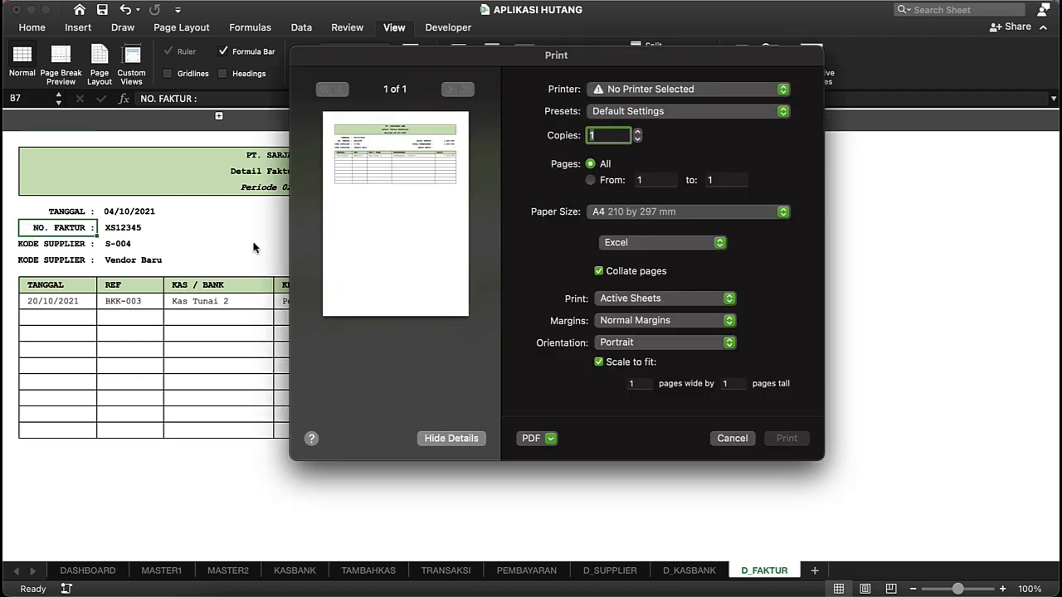
{"action": "left_click", "coordinate": [732, 438]}
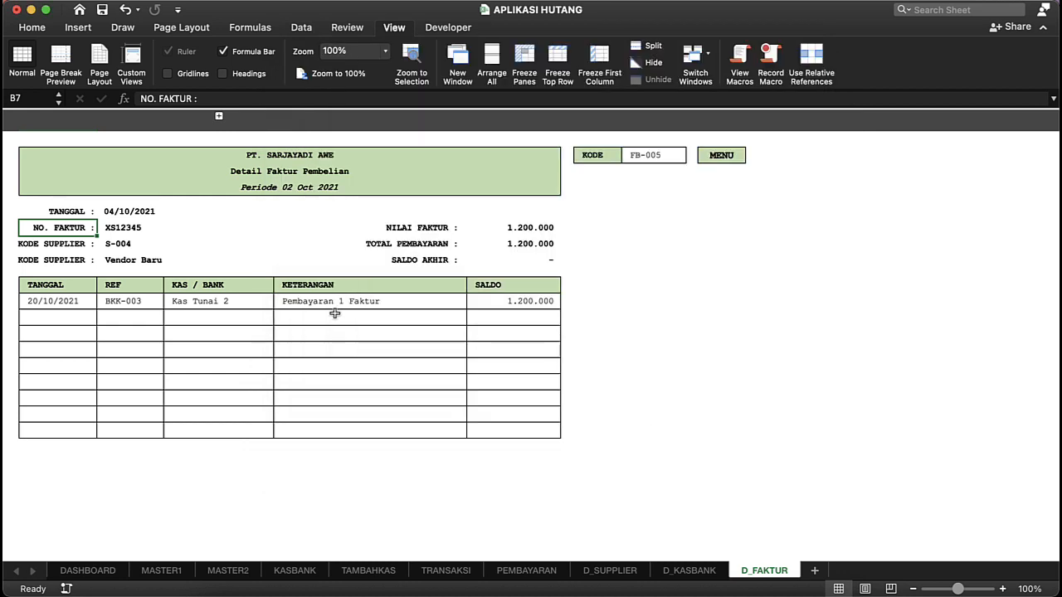
{"action": "left_click", "coordinate": [305, 301]}
{"action": "left_click", "coordinate": [721, 156]}
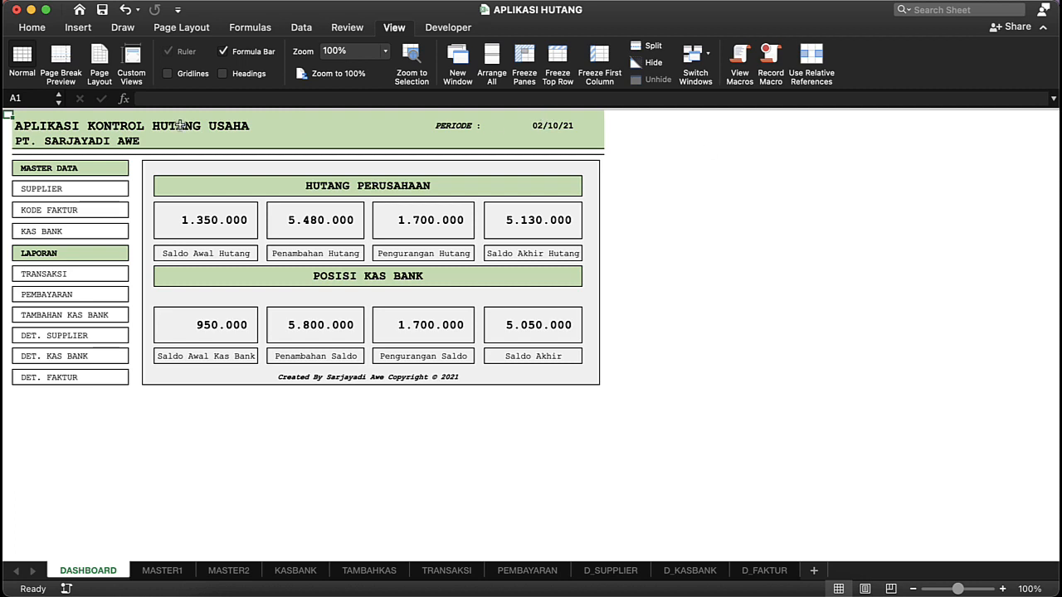
{"action": "left_click", "coordinate": [85, 127]}
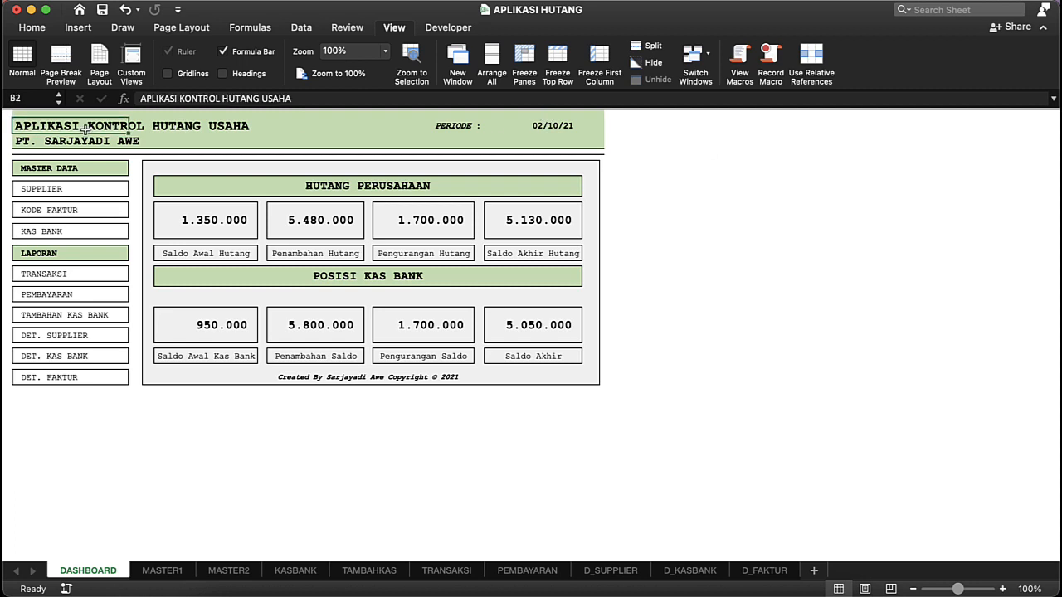